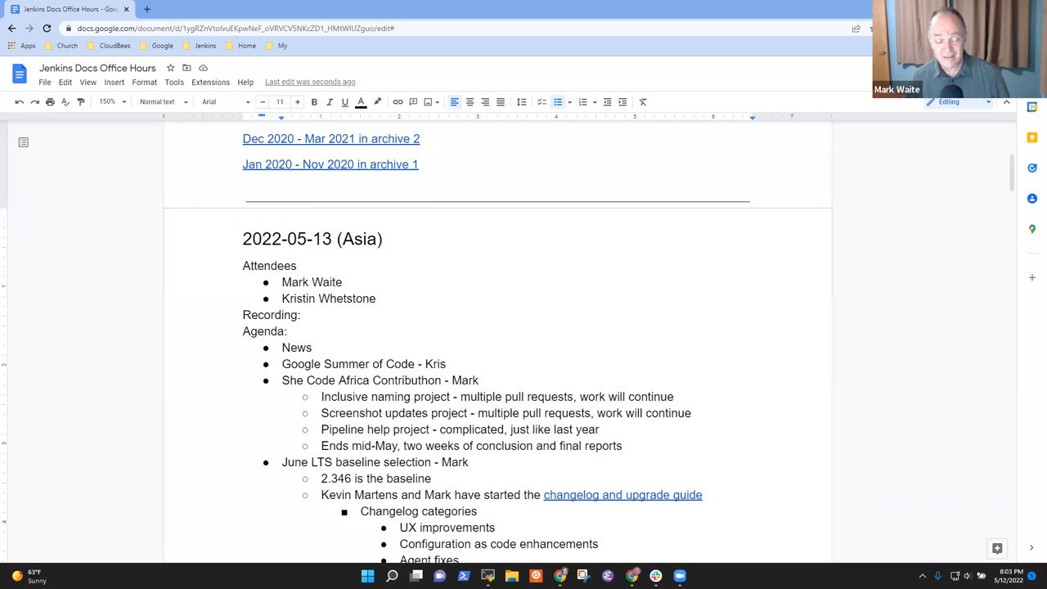
Select the 'Google Summer of Code - Kris' agenda line and cut it out of the list.
{"action": "left_click", "coordinate": [345, 282]}
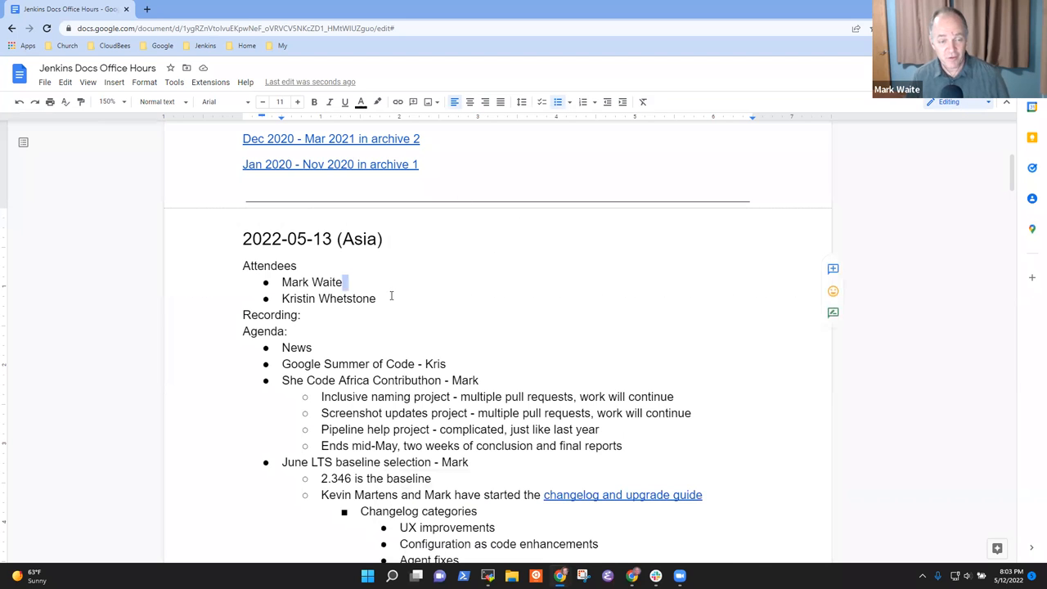
{"action": "key", "text": "Down"}
{"action": "key", "text": "Down"}
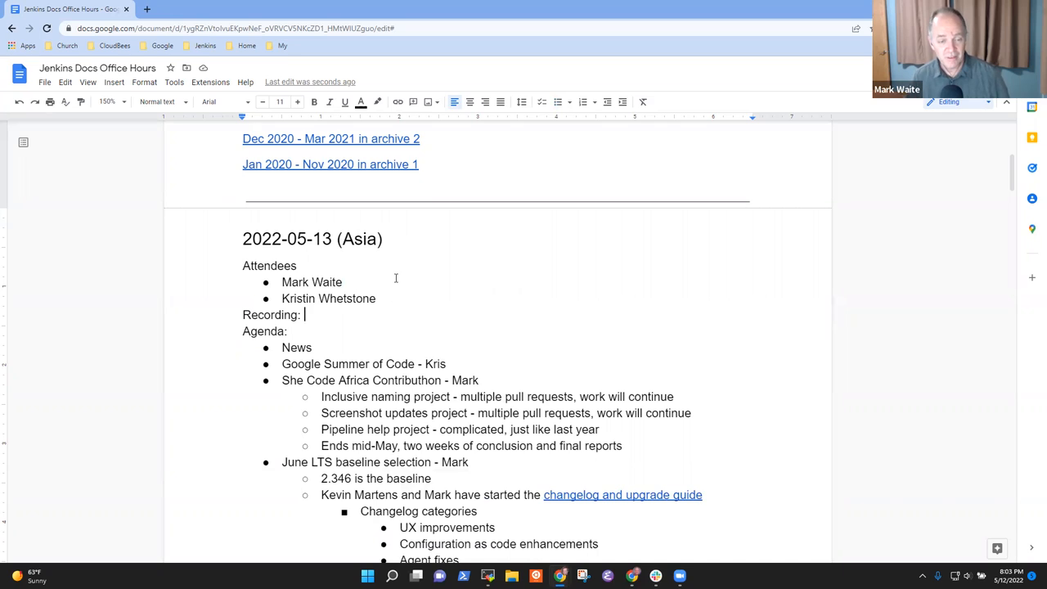
{"action": "key", "text": "Down"}
{"action": "key", "text": "Down"}
{"action": "key", "text": "Home"}
{"action": "key", "text": "shift+End"}
{"action": "key", "text": "Down"}
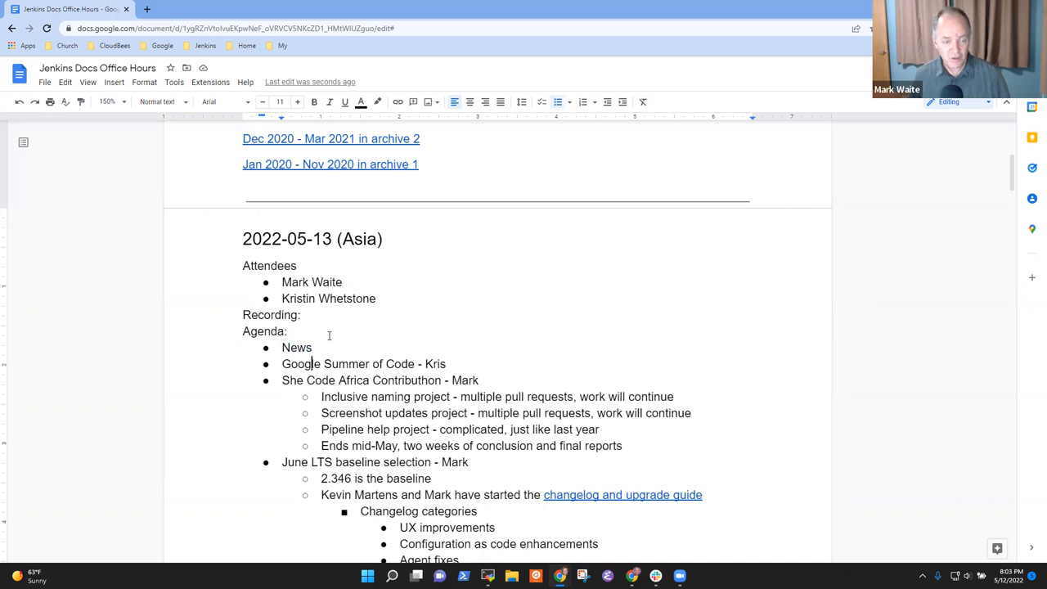
{"action": "key", "text": "Home"}
{"action": "key", "text": "shift+End"}
{"action": "key", "text": "Right"}
{"action": "key", "text": "Home"}
{"action": "key", "text": "shift+End"}
{"action": "key", "text": "ctrl+c"}
{"action": "key", "text": "Delete"}
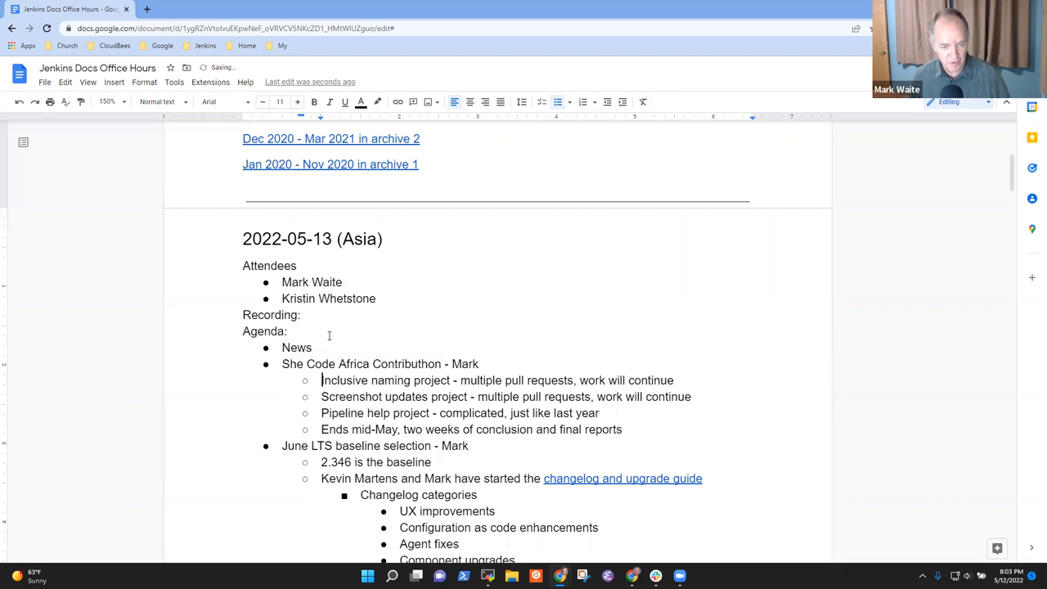
Paste the Google Summer of Code item just before 'Backlog of pull requests'.
{"action": "key", "text": "Down"}
{"action": "key", "text": "Down"}
{"action": "key", "text": "Down"}
{"action": "key", "text": "Down"}
{"action": "key", "text": "Down"}
{"action": "key", "text": "Down"}
{"action": "key", "text": "Down"}
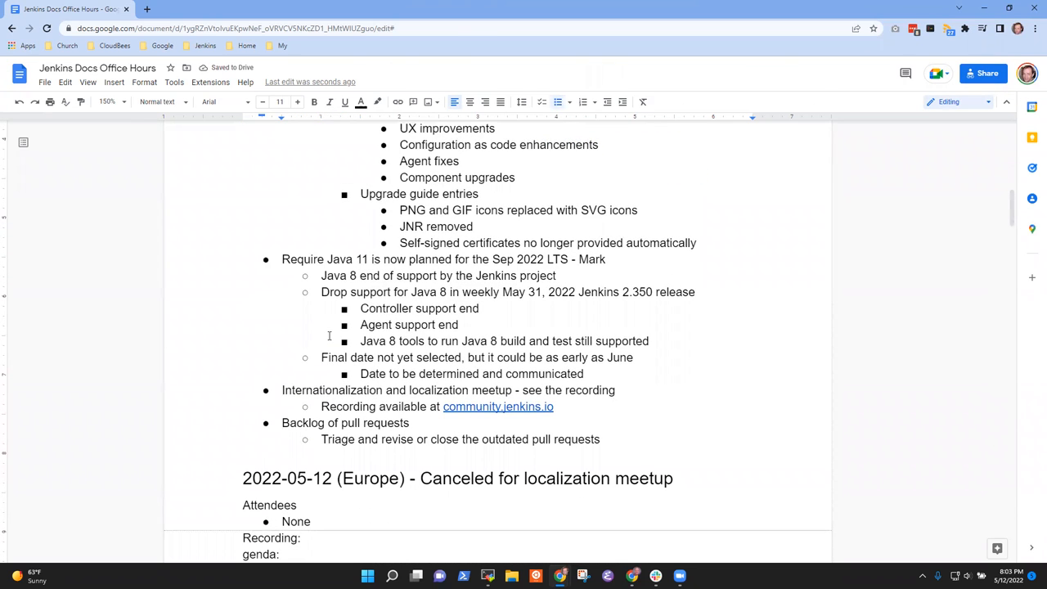
{"action": "key", "text": "ctrl+v"}
Review the She Code Africa and June LTS baseline items line by line.
{"action": "key", "text": "Page_Up"}
{"action": "key", "text": "Page_Up"}
{"action": "key", "text": "shift+End"}
{"action": "key", "text": "Down"}
{"action": "key", "text": "Down"}
{"action": "key", "text": "Down"}
{"action": "key", "text": "Down"}
{"action": "key", "text": "Up"}
{"action": "key", "text": "Home"}
{"action": "key", "text": "shift+End"}
{"action": "key", "text": "Down"}
{"action": "key", "text": "Down"}
{"action": "key", "text": "Down"}
{"action": "key", "text": "Down"}
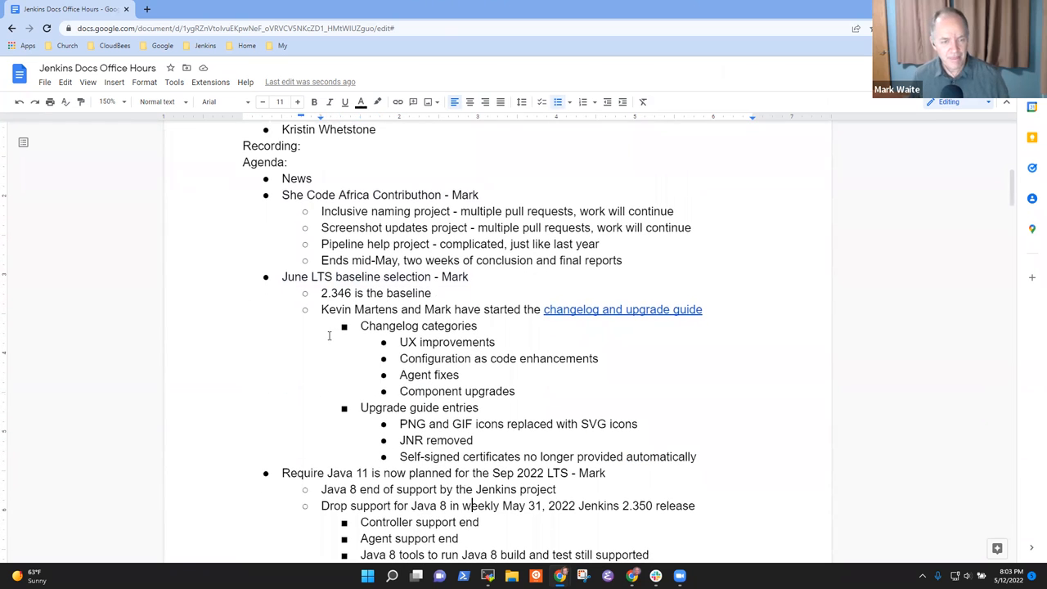
Check the selection across She Code Africa, Internationalization and Backlog items, then return to the top.
{"action": "key", "text": "Up"}
{"action": "key", "text": "Up"}
{"action": "key", "text": "Home"}
{"action": "key", "text": "shift+Down"}
{"action": "key", "text": "shift+Down"}
{"action": "key", "text": "shift+Down"}
{"action": "key", "text": "shift+Down"}
{"action": "key", "text": "shift+Down"}
{"action": "key", "text": "shift+Down"}
{"action": "key", "text": "shift+Up"}
{"action": "key", "text": "shift+Up"}
{"action": "key", "text": "shift+Down"}
{"action": "key", "text": "shift+Down"}
{"action": "key", "text": "shift+Down"}
{"action": "key", "text": "shift+Down"}
{"action": "key", "text": "shift+Down"}
{"action": "key", "text": "shift+Down"}
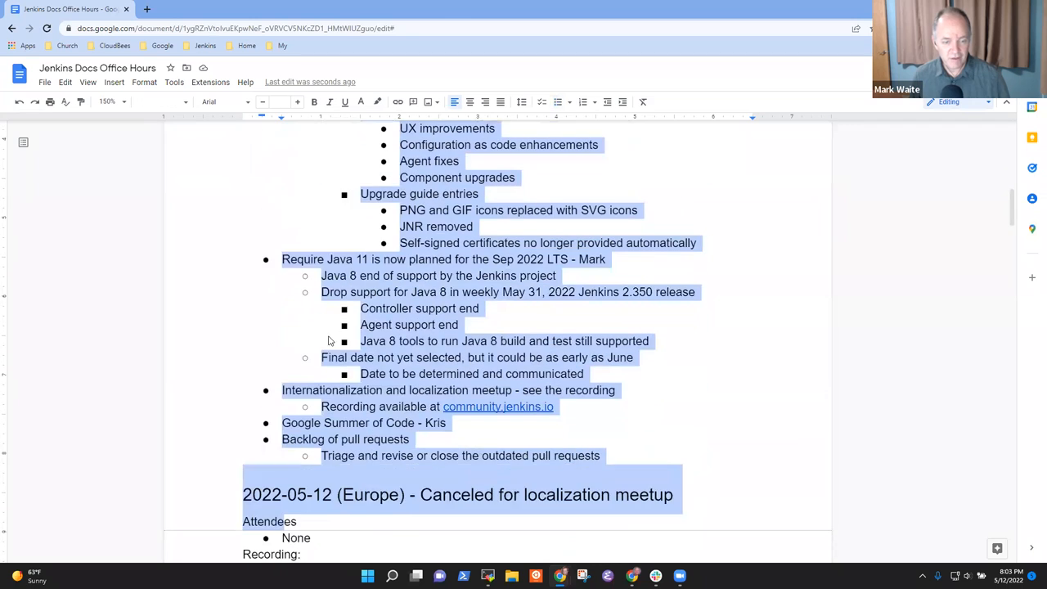
{"action": "key", "text": "Up"}
{"action": "key", "text": "Down"}
{"action": "key", "text": "Down"}
{"action": "key", "text": "Down"}
{"action": "key", "text": "Down"}
{"action": "key", "text": "Down"}
{"action": "key", "text": "Down"}
{"action": "key", "text": "Down"}
{"action": "key", "text": "Down"}
{"action": "key", "text": "Down"}
{"action": "key", "text": "Down"}
{"action": "key", "text": "Down"}
{"action": "key", "text": "Down"}
{"action": "key", "text": "Up"}
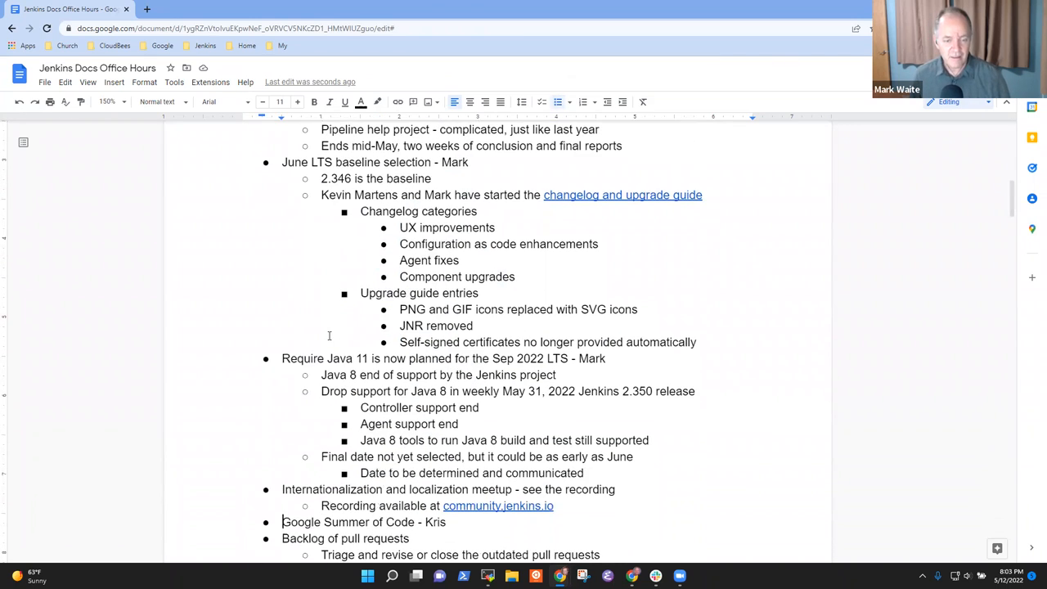
{"action": "key", "text": "Up"}
{"action": "key", "text": "Up"}
{"action": "key", "text": "shift+Down"}
{"action": "key", "text": "shift+Down"}
{"action": "key", "text": "Right"}
{"action": "key", "text": "Down"}
{"action": "key", "text": "Down"}
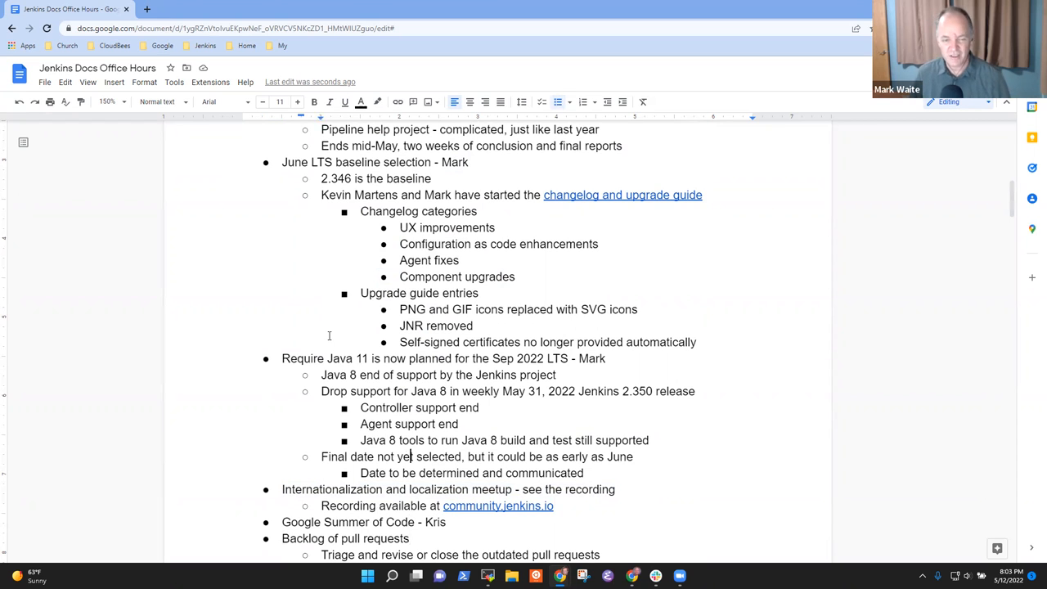
{"action": "key", "text": "Page_Up"}
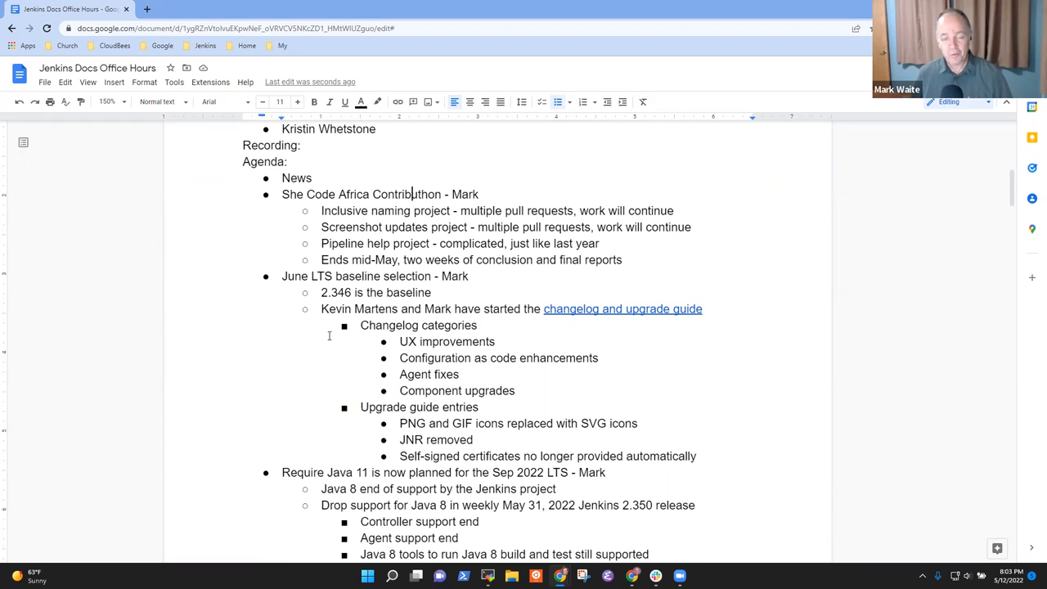
Add a 'One week from the end of development' sub-bullet under She Code Africa.
{"action": "key", "text": "Home"}
{"action": "key", "text": "shift+End"}
{"action": "key", "text": "End"}
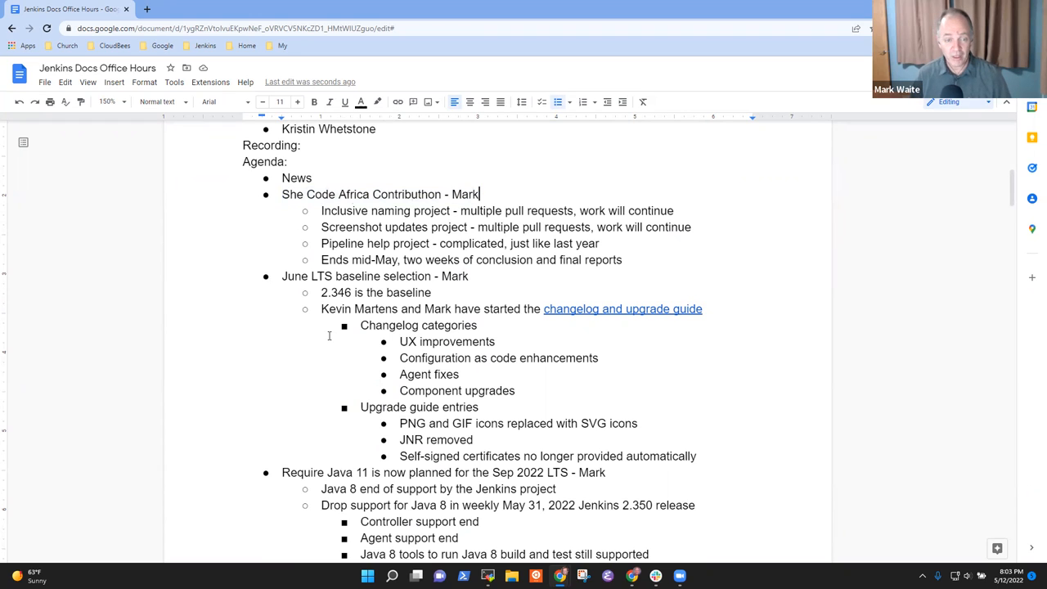
{"action": "key", "text": "Return"}
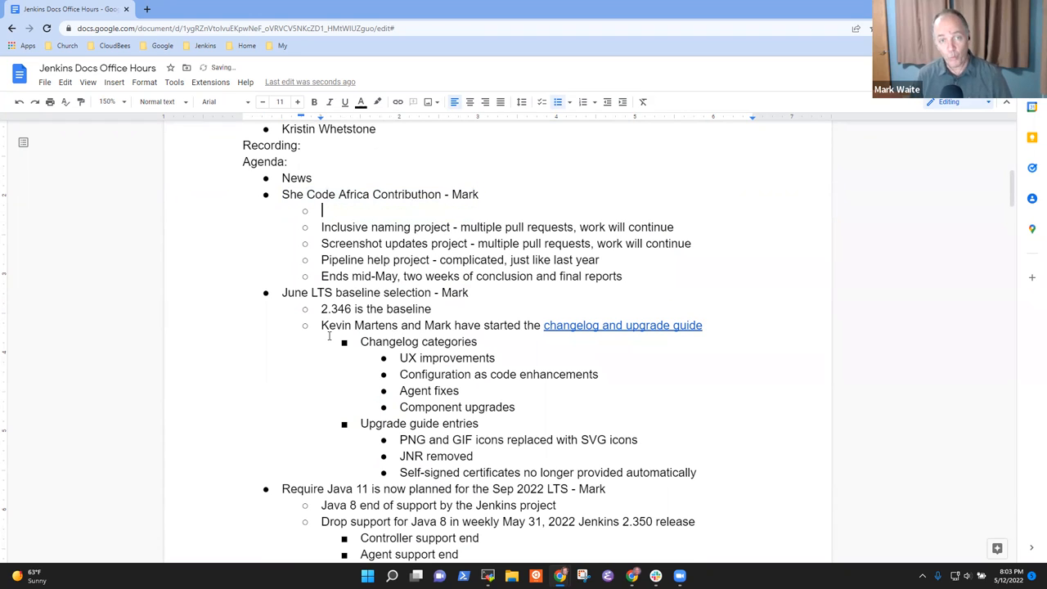
{"action": "type", "text": "Once"}
{"action": "key", "text": "BackSpace"}
{"action": "key", "text": "BackSpace"}
{"action": "key", "text": "BackSpace"}
{"action": "type", "text": "e week from "}
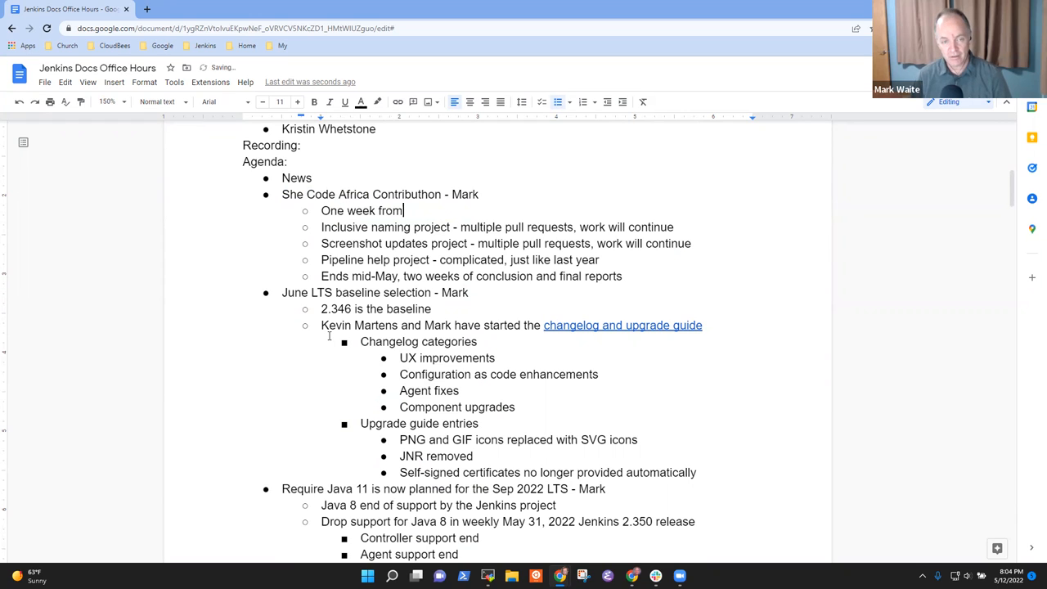
{"action": "type", "text": "the end fo de"}
{"action": "key", "text": "BackSpace"}
{"action": "key", "text": "BackSpace"}
{"action": "key", "text": "BackSpace"}
{"action": "type", "text": "of development"}
Add deeper sub-points: final reports on community.jenkins.io (easy edit) and a blog post.
{"action": "key", "text": "Return"}
{"action": "key", "text": "Tab"}
{"action": "type", "text": "Switch to writing final reports, summarizing "}
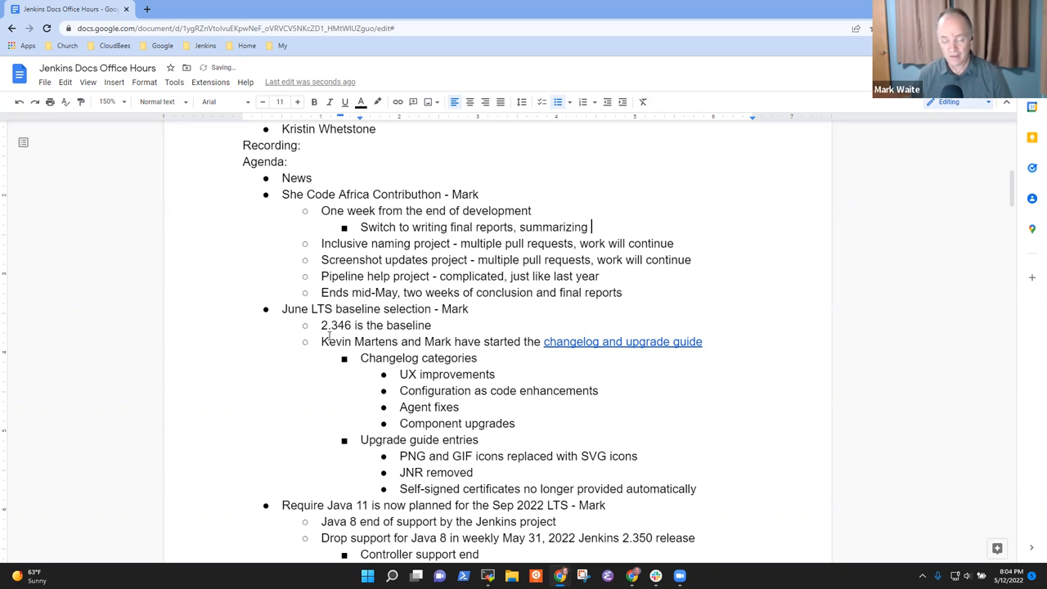
{"action": "type", "text": "results"}
{"action": "key", "text": "Return"}
{"action": "type", "text": "Use commuinit"}
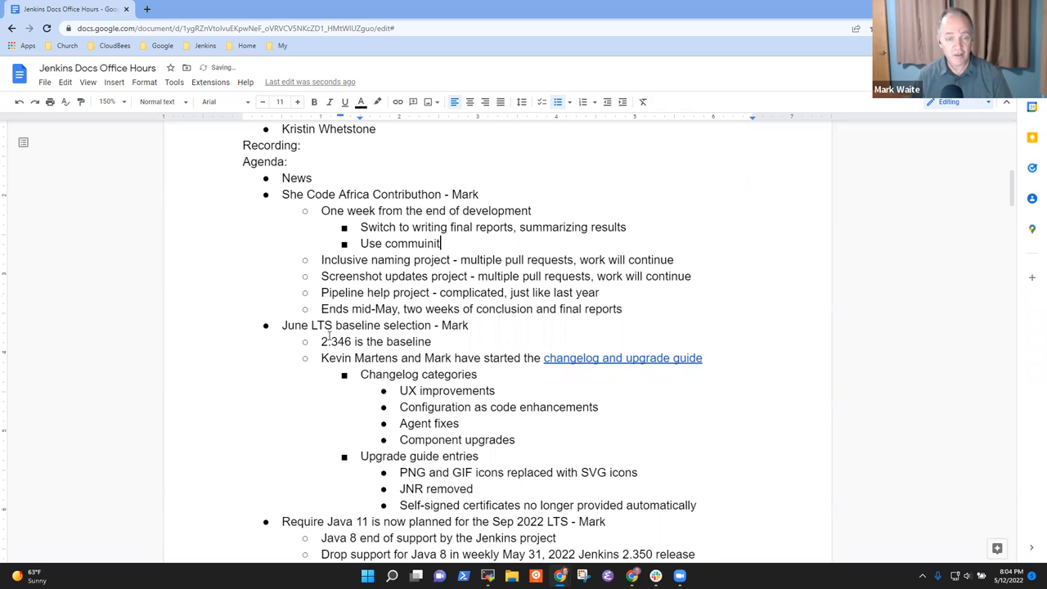
{"action": "key", "text": "BackSpace"}
{"action": "key", "text": "BackSpace"}
{"action": "type", "text": "nity.jenkins.io "}
{"action": "type", "text": "for fyt"}
{"action": "key", "text": "BackSpace"}
{"action": "key", "text": "BackSpace"}
{"action": "key", "text": "BackSpace"}
{"action": "type", "text": "those final repos"}
{"action": "key", "text": "BackSpace"}
{"action": "key", "text": "BackSpace"}
{"action": "type", "text": "rts"}
{"action": "key", "text": "Return"}
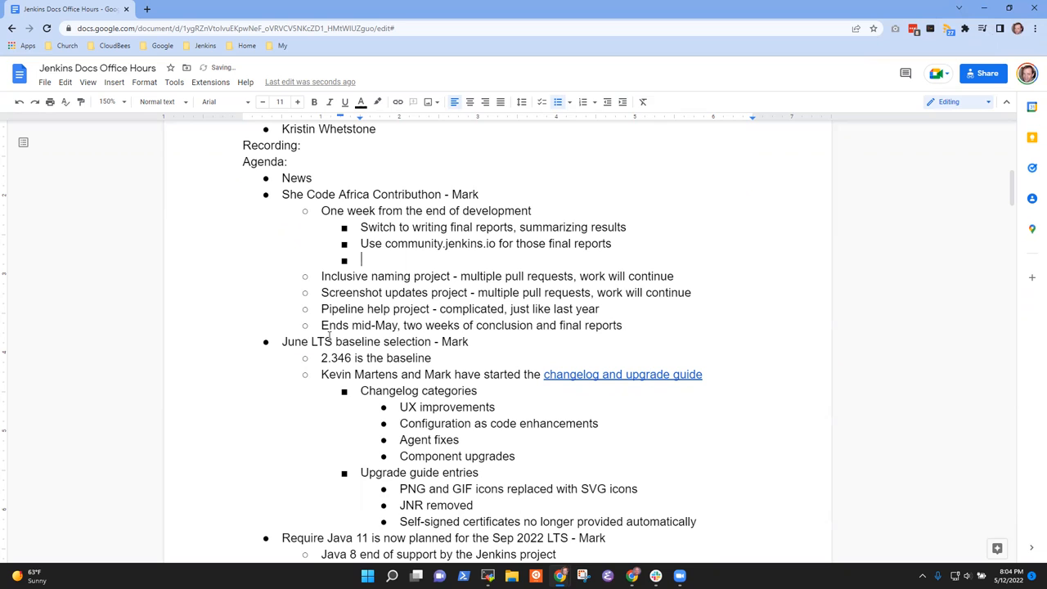
{"action": "type", "text": "Final blog post "}
{"action": "type", "text": "on "}
{"action": "type", "text": "www.jenkins.io"}
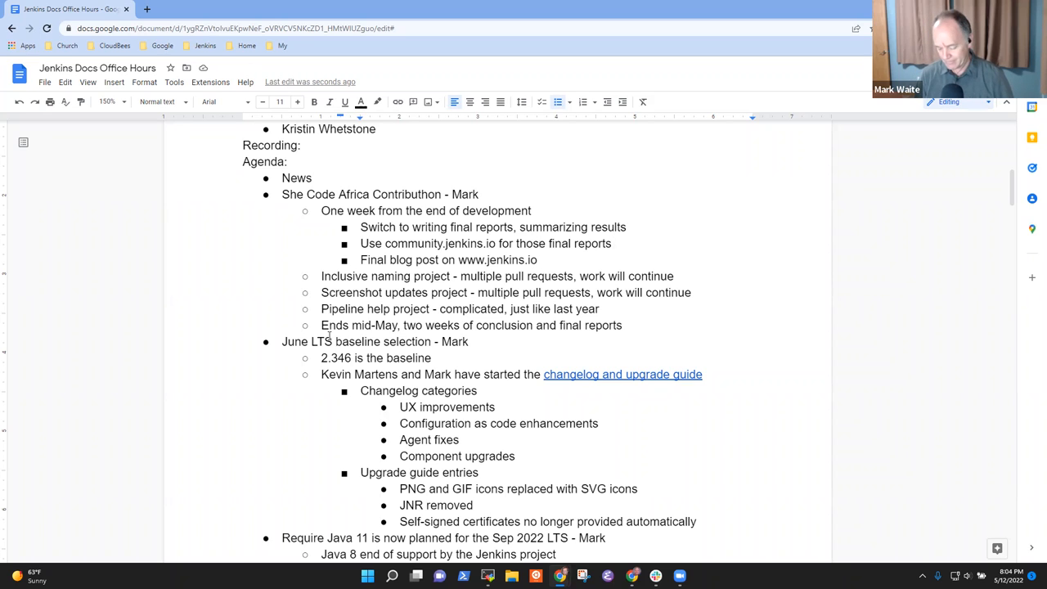
{"action": "type", "text": "(easy"}
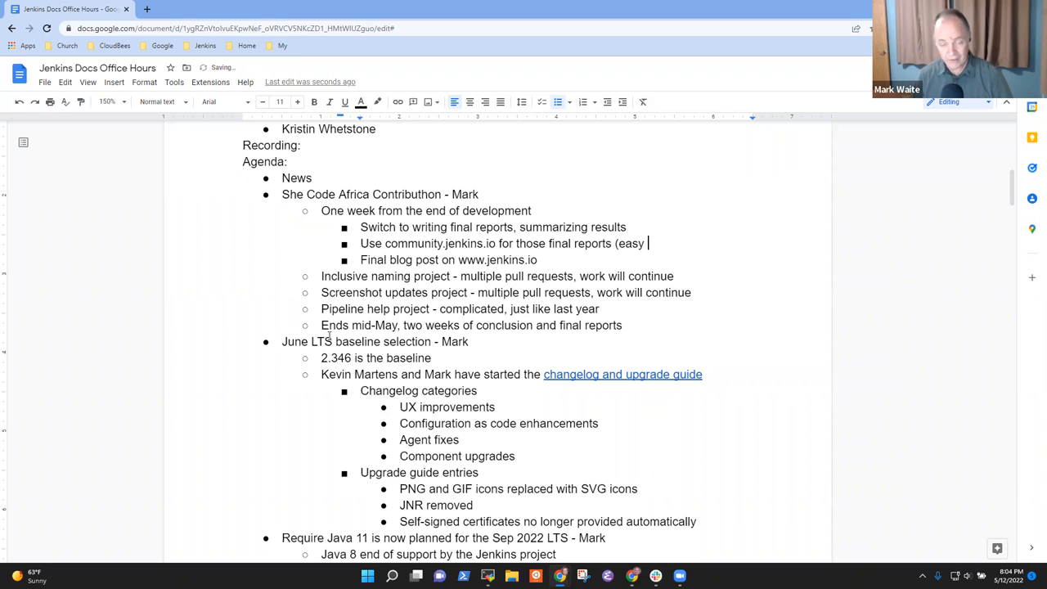
{"action": "type", "text": "edit)"}
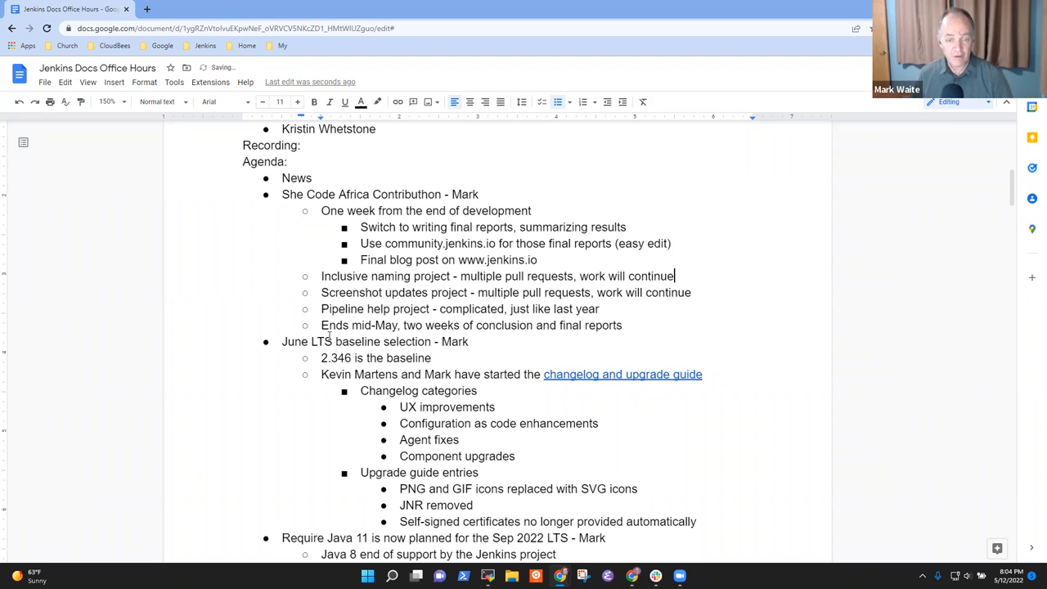
Move 'work will continue' onto its own sub-bullet under the Inclusive naming project.
{"action": "key", "text": "Home"}
{"action": "key", "text": "shift+End"}
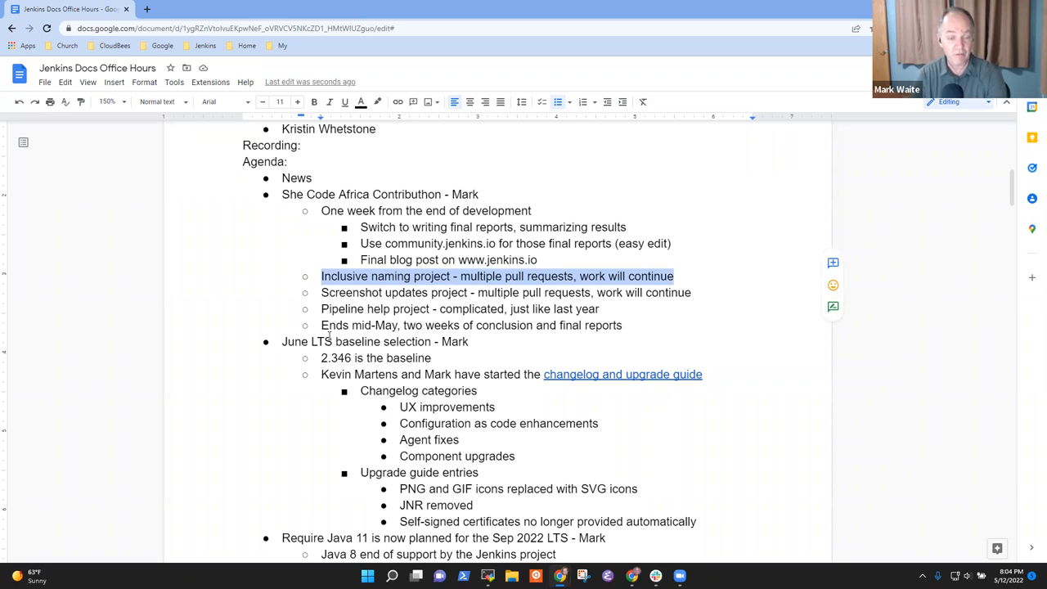
{"action": "key", "text": "Down"}
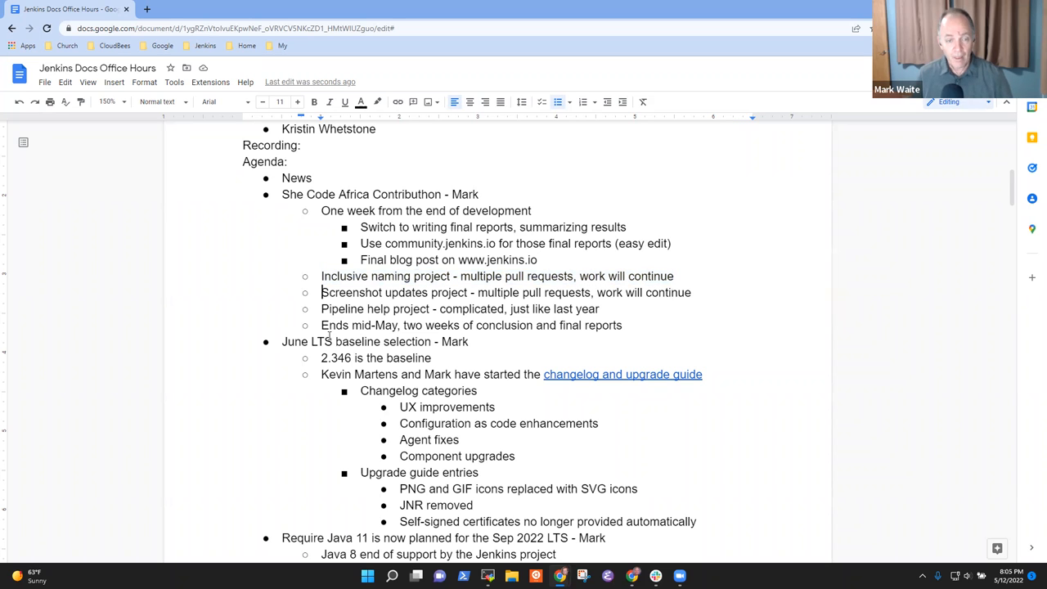
{"action": "key", "text": "shift+End"}
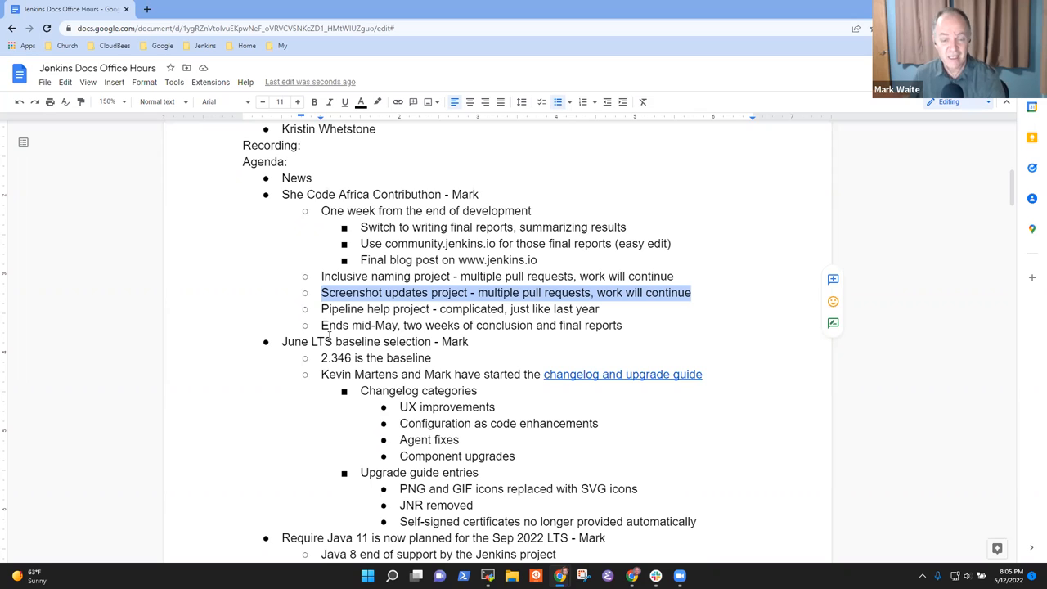
{"action": "key", "text": "Left"}
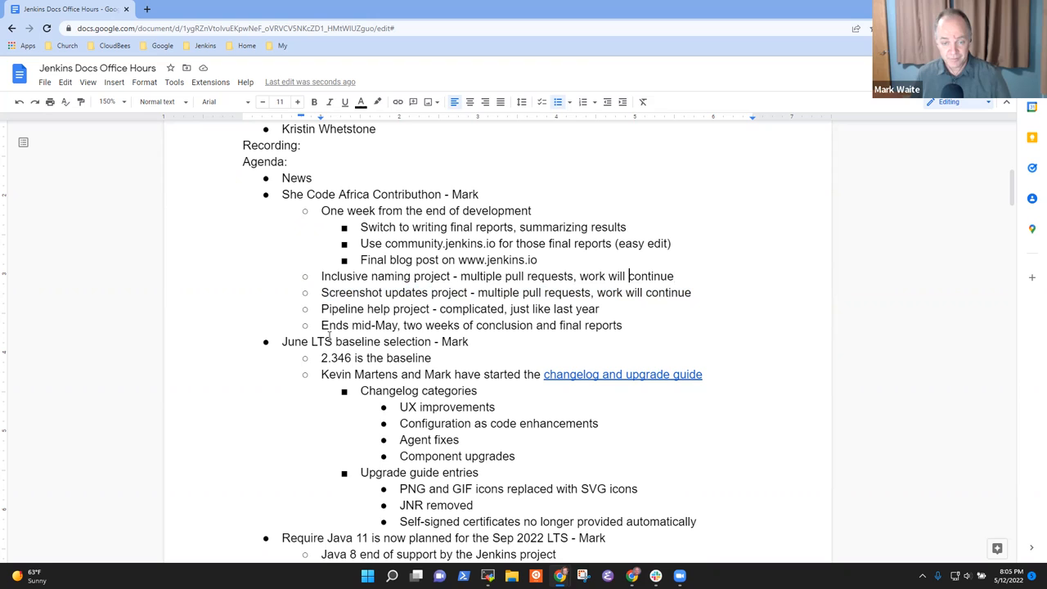
{"action": "key", "text": "BackSpace"}
{"action": "key", "text": "BackSpace"}
{"action": "key", "text": "Return"}
{"action": "key", "text": "Tab"}
Move 'work will continue' onto its own sub-bullet under the Screenshot updates project.
{"action": "key", "text": "Down"}
{"action": "key", "text": "End"}
{"action": "key", "text": "ctrl+Left"}
{"action": "key", "text": "ctrl+Left"}
{"action": "key", "text": "ctrl+Left"}
{"action": "key", "text": "BackSpace"}
{"action": "key", "text": "BackSpace"}
{"action": "key", "text": "Return"}
{"action": "key", "text": "Tab"}
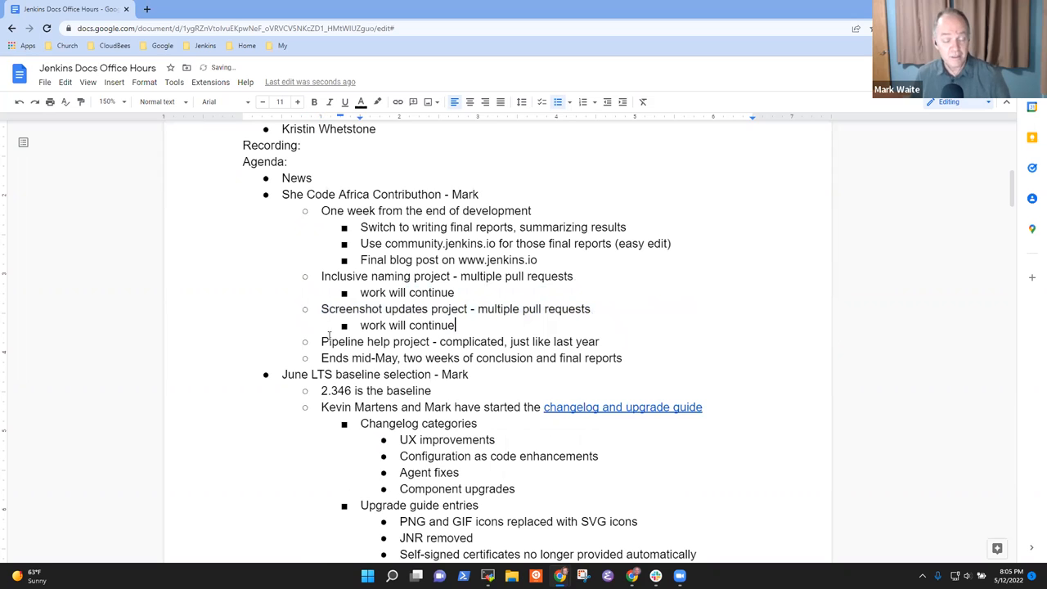
Capitalize 'Work' in both new sub-bullets and select the Pipeline help project line.
{"action": "key", "text": "Delete"}
{"action": "type", "text": "W"}
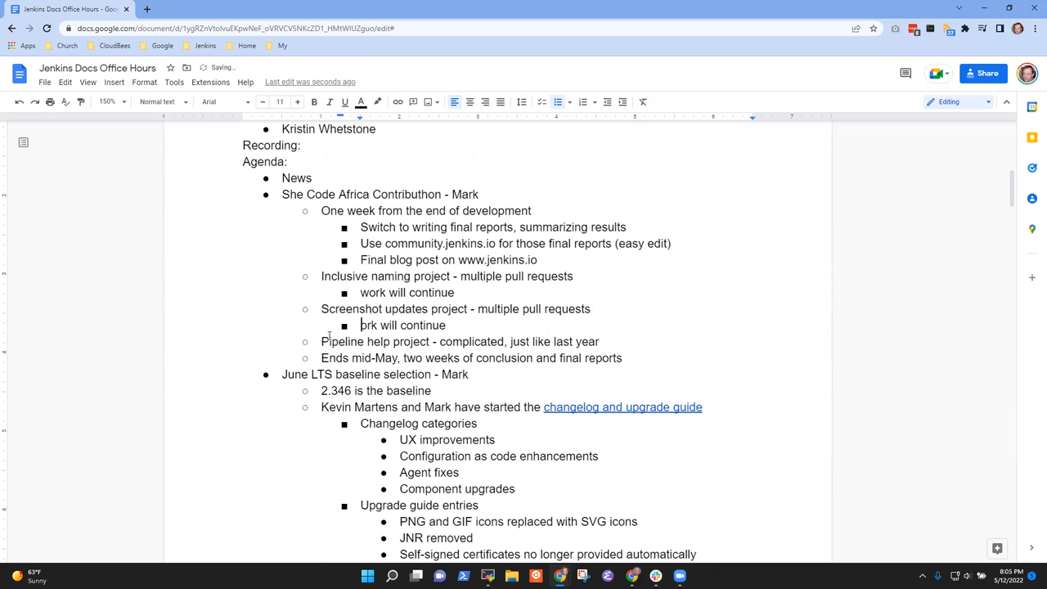
{"action": "key", "text": "BackSpace"}
{"action": "type", "text": "W"}
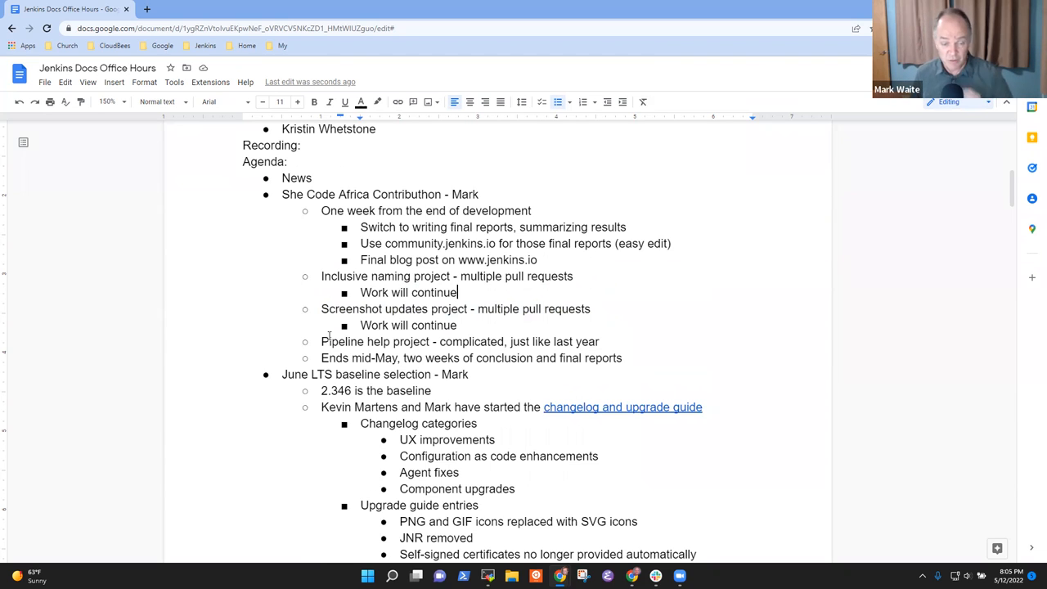
{"action": "key", "text": "Down"}
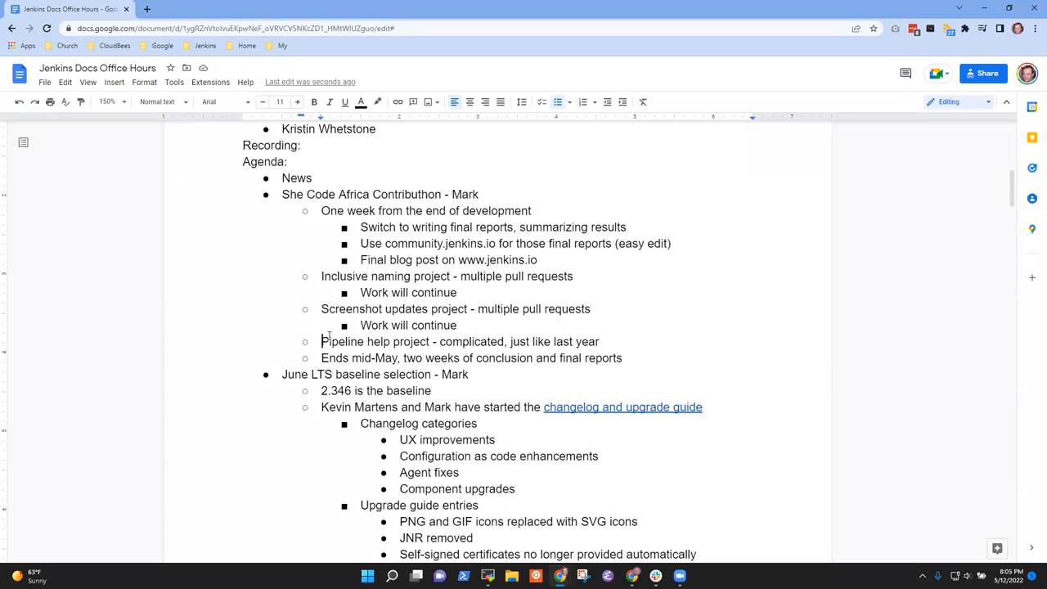
{"action": "triple_click", "coordinate": [329, 337]}
Add a 'Too complicated for next year' sub-bullet under the Pipeline help project.
{"action": "key", "text": "Right"}
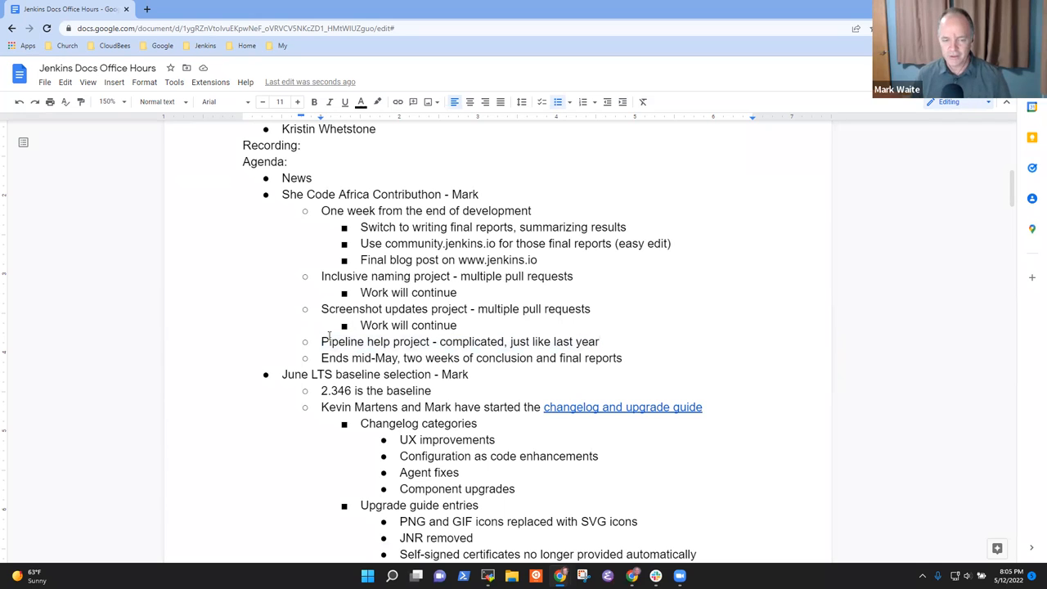
{"action": "key", "text": "Return"}
{"action": "key", "text": "Tab"}
{"action": "type", "text": "Too complicated for next year"}
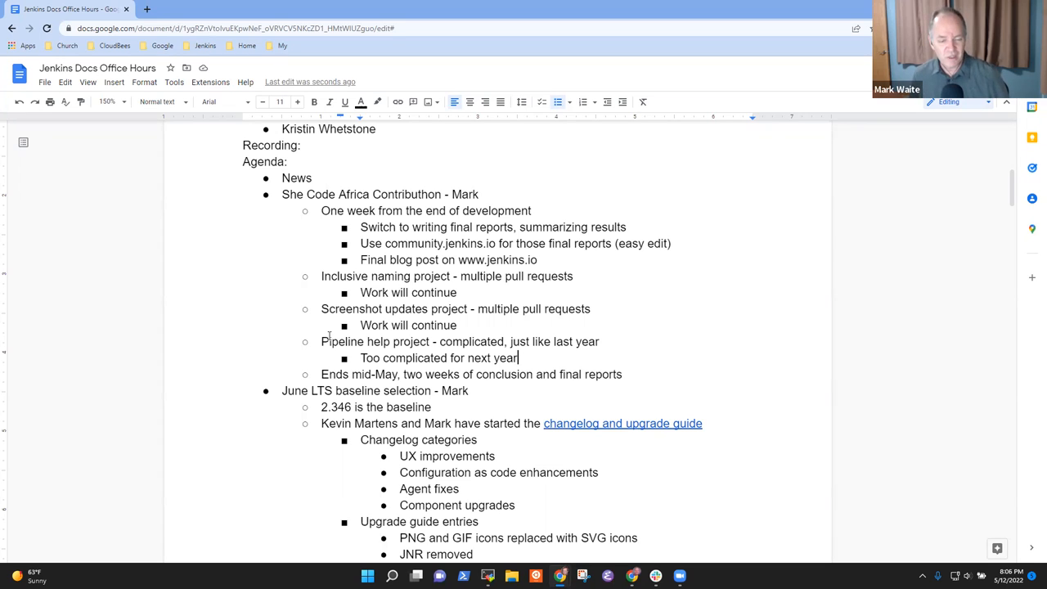
{"action": "key", "text": "Up"}
{"action": "key", "text": "Up"}
{"action": "key", "text": "Up"}
{"action": "key", "text": "shift+End"}
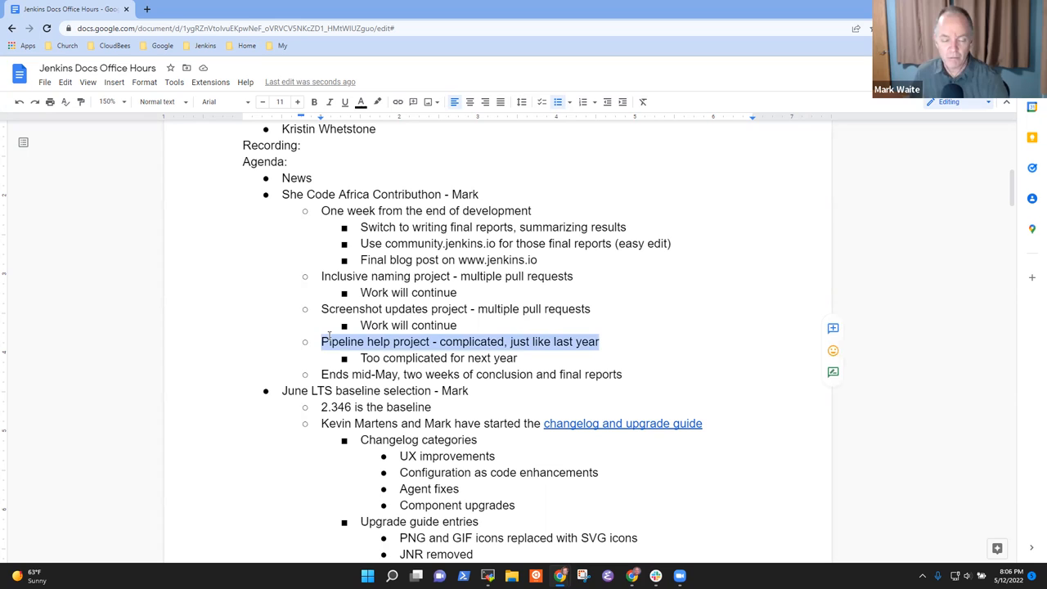
Review the agenda lines from News and She Code Africa down to the Pipeline help project.
{"action": "key", "text": "Down"}
{"action": "key", "text": "Down"}
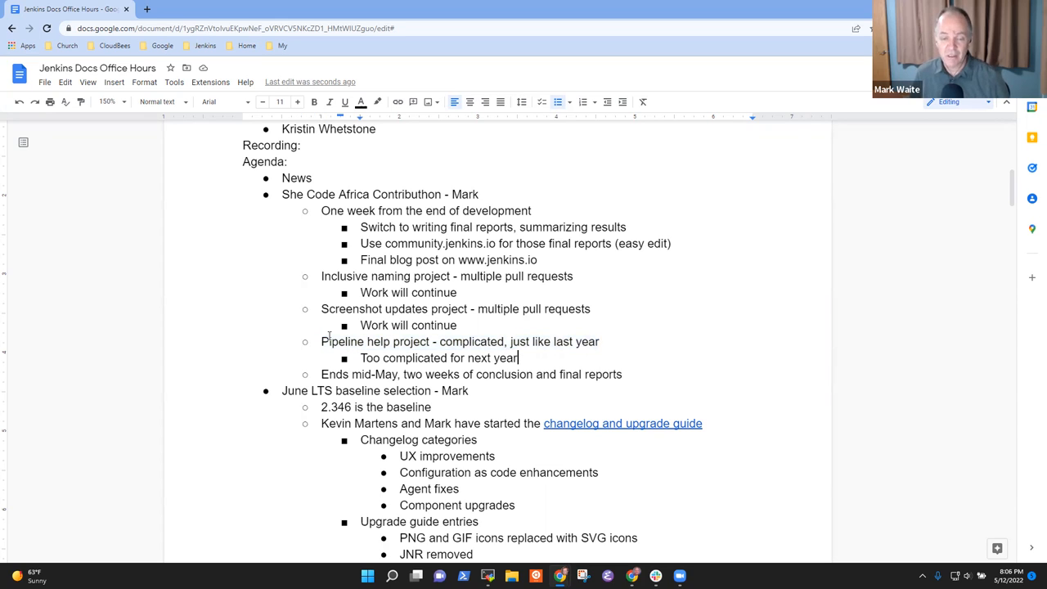
{"action": "key", "text": "shift+End"}
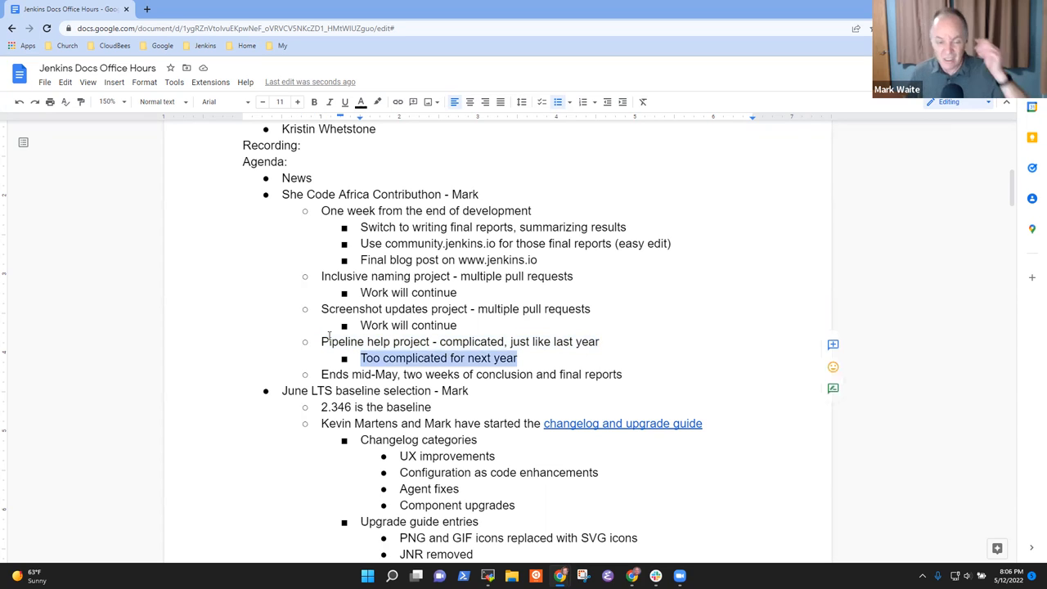
{"action": "key", "text": "Down"}
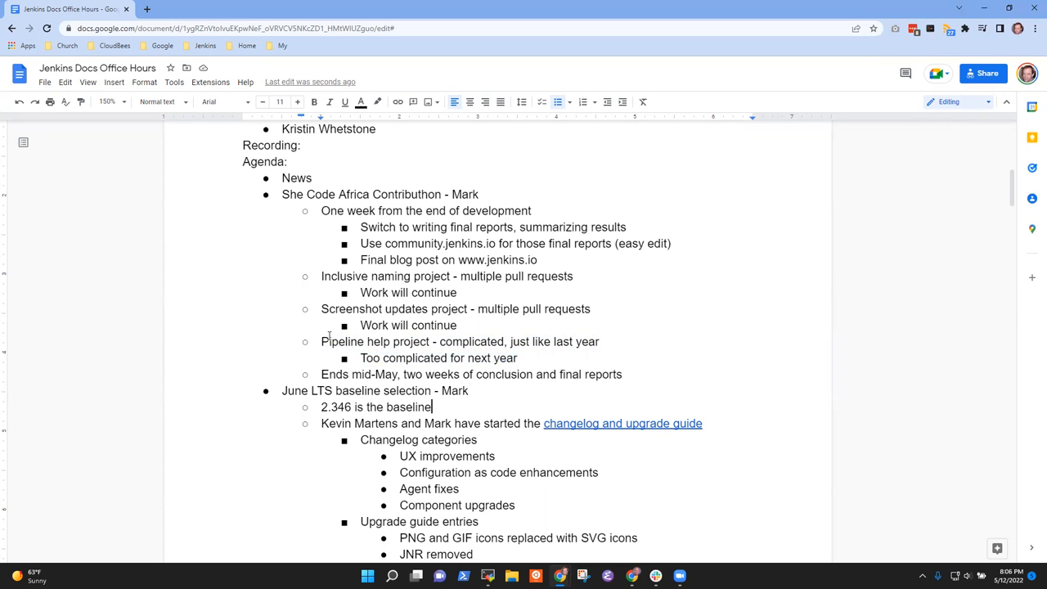
{"action": "key", "text": "Home"}
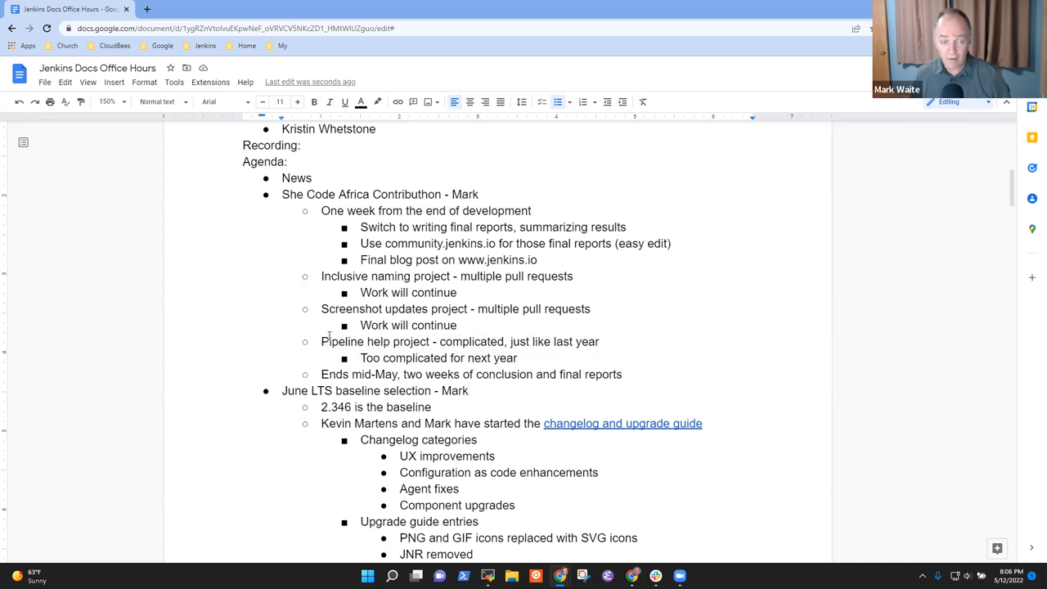
{"action": "key", "text": "Up"}
{"action": "key", "text": "Up"}
{"action": "key", "text": "End"}
{"action": "key", "text": "Up"}
{"action": "key", "text": "Up"}
{"action": "key", "text": "Up"}
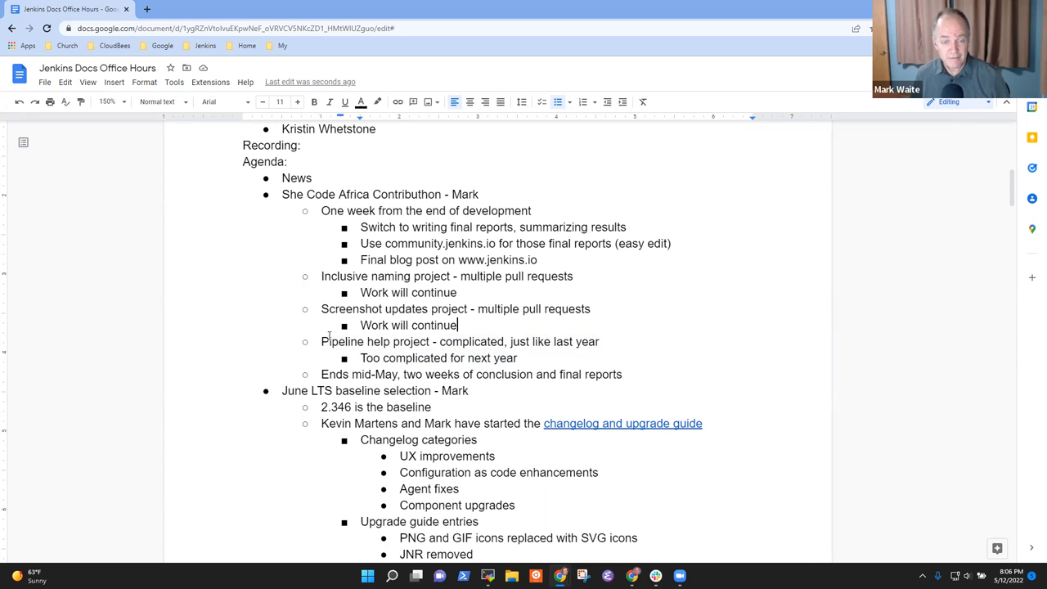
{"action": "key", "text": "End"}
{"action": "key", "text": "Page_Up"}
{"action": "key", "text": "Page_Up"}
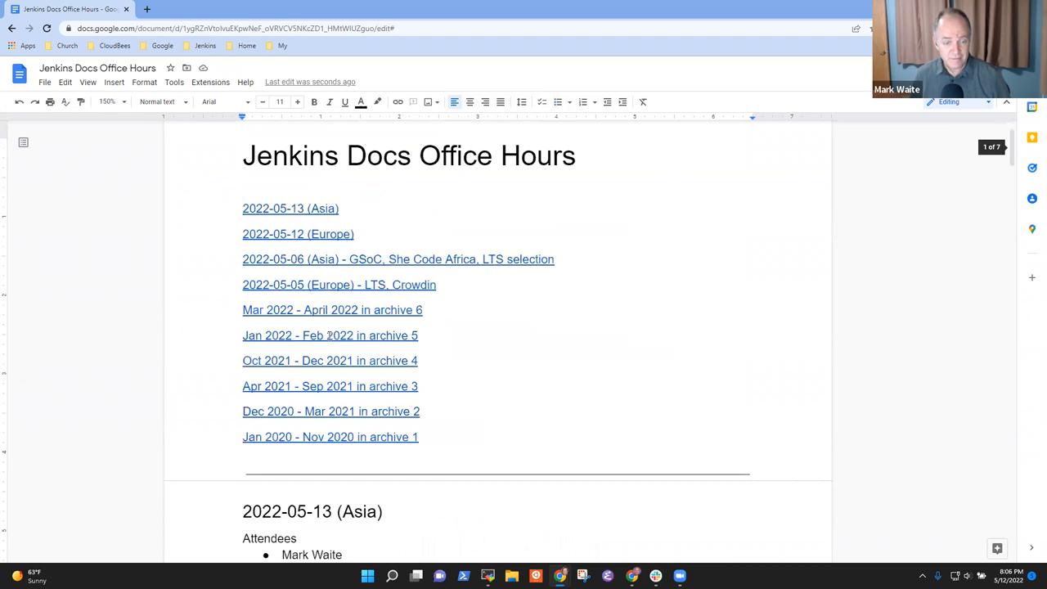
{"action": "key", "text": "Page_Down"}
{"action": "key", "text": "Page_Down"}
{"action": "key", "text": "shift+End"}
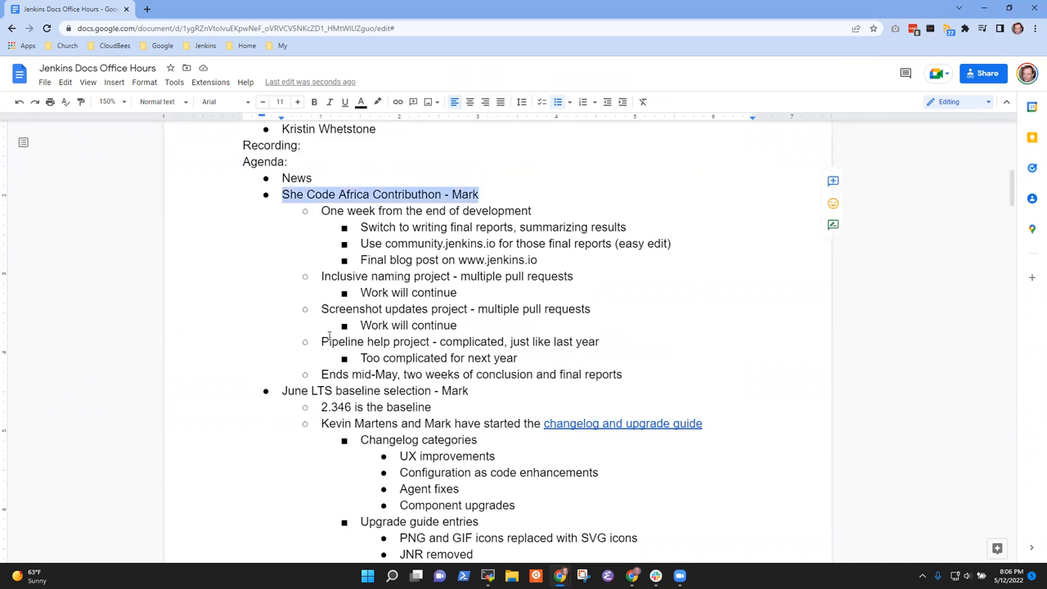
{"action": "key", "text": "Down"}
{"action": "key", "text": "Down"}
{"action": "key", "text": "Down"}
{"action": "key", "text": "Down"}
{"action": "key", "text": "Down"}
{"action": "key", "text": "Down"}
{"action": "key", "text": "Home"}
{"action": "key", "text": "shift+End"}
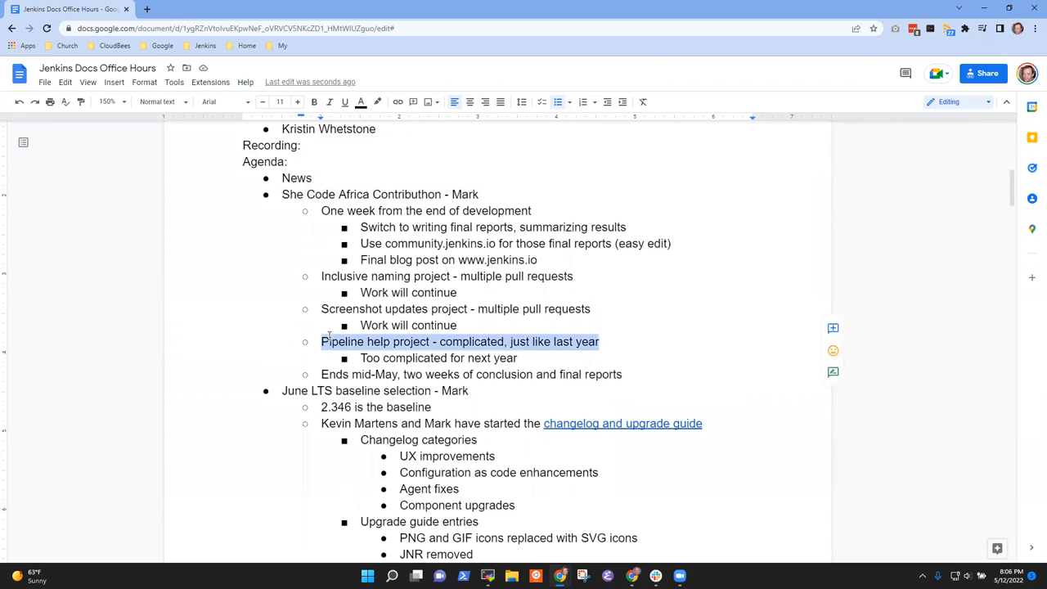
{"action": "key", "text": "Down"}
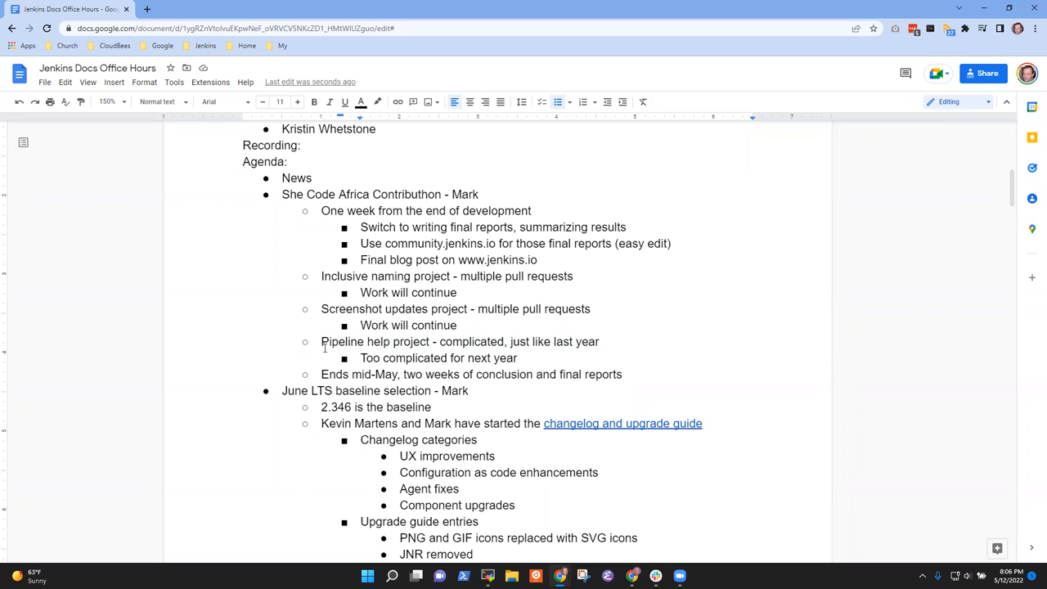
Add the question about encouraging plugin maintainers to improve help, with a nested plugin health scoring note.
{"action": "key", "text": "Return"}
{"action": "type", "text": "Can we encourage plu"}
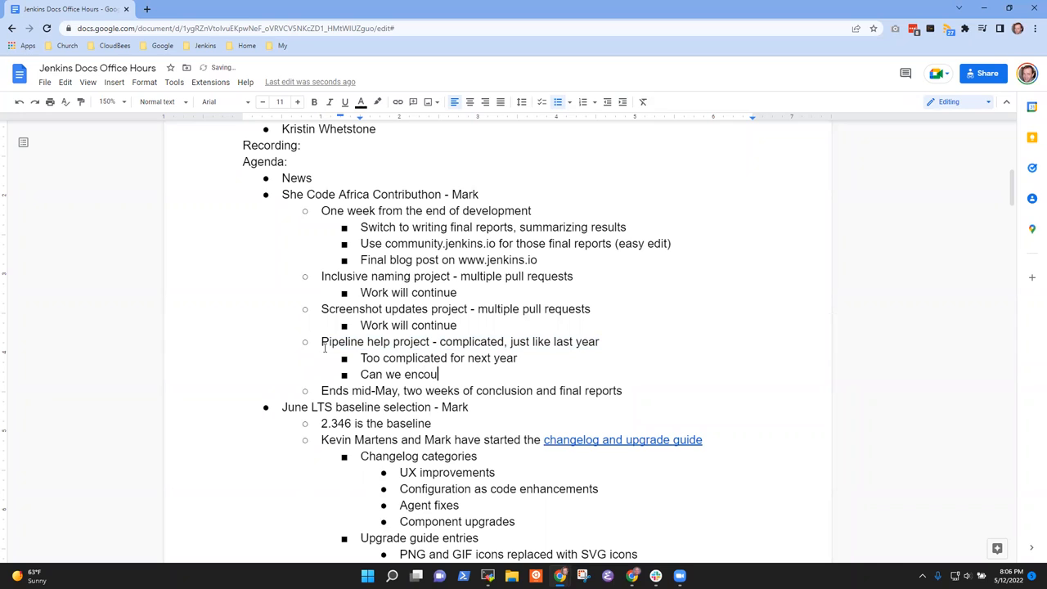
{"action": "type", "text": "gin maint"}
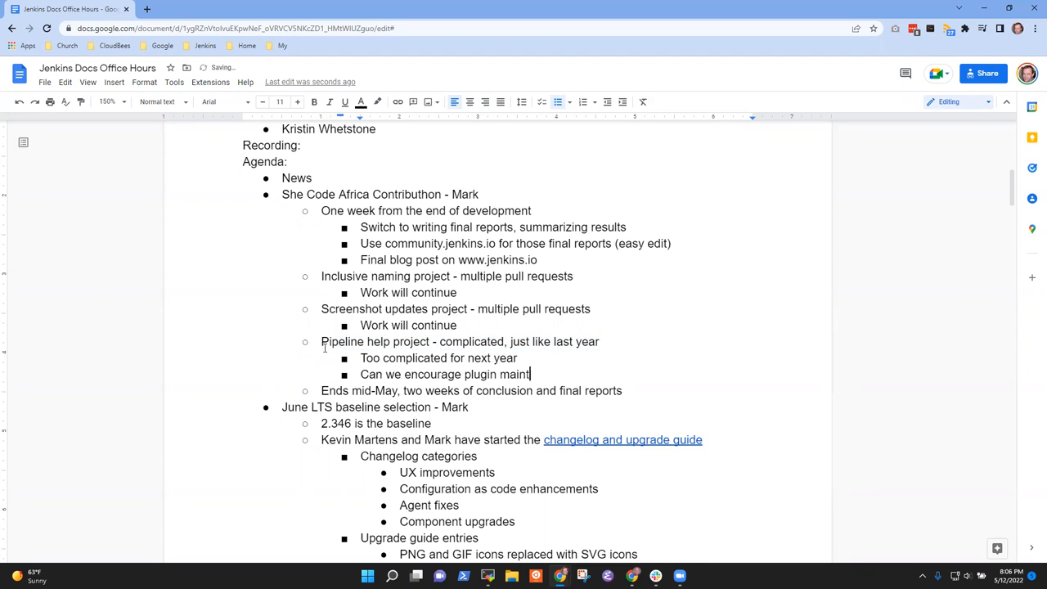
{"action": "type", "text": "ainers to improve thei"}
{"action": "type", "text": "r help"}
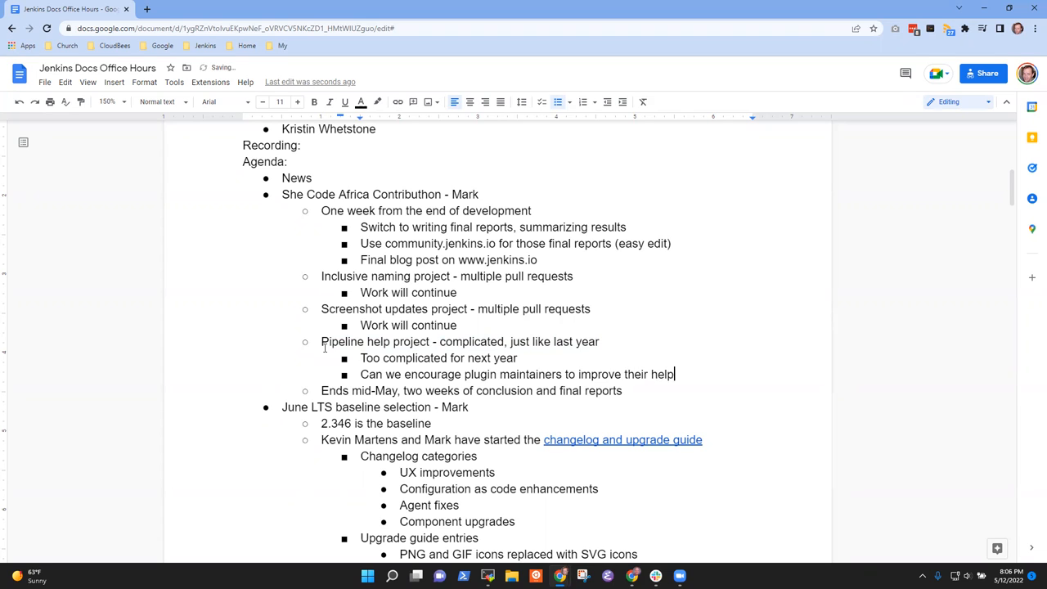
{"action": "type", "text": "?"}
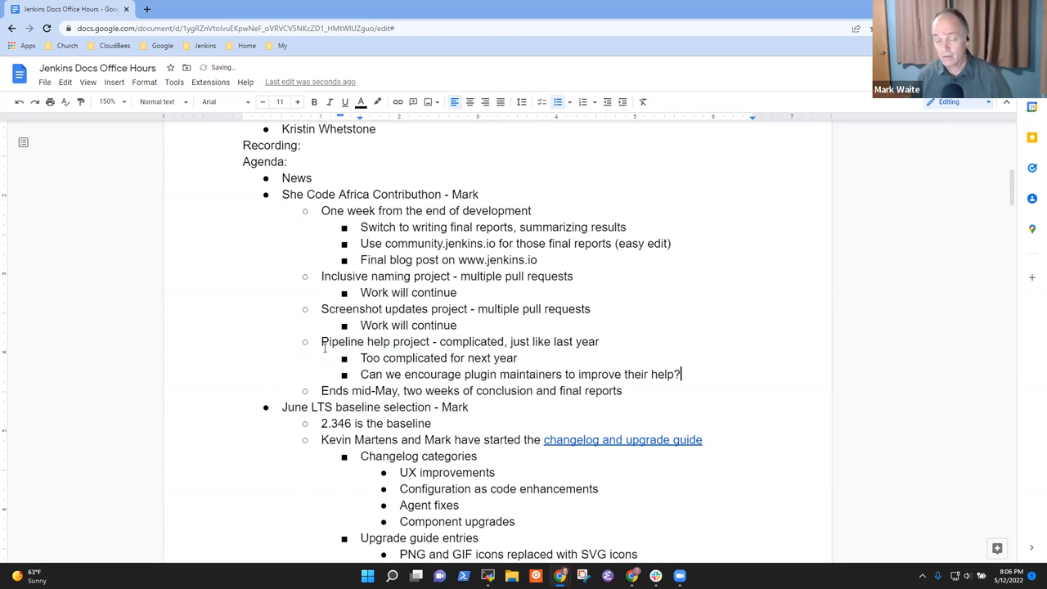
{"action": "key", "text": "Return"}
{"action": "key", "text": "Tab"}
{"action": "type", "text": "Plugin health "}
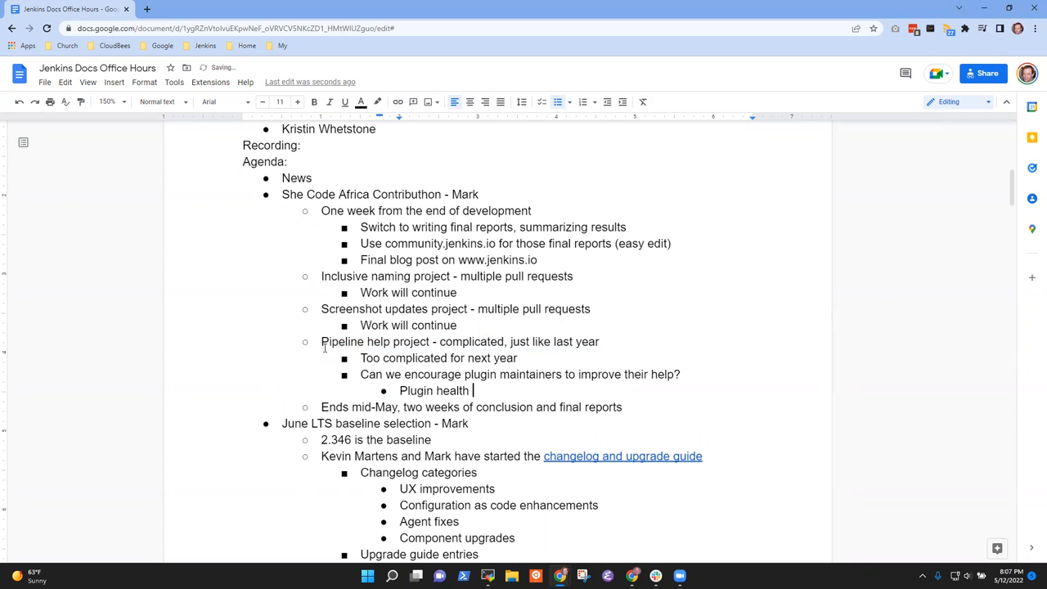
{"action": "type", "text": "improvement project include "}
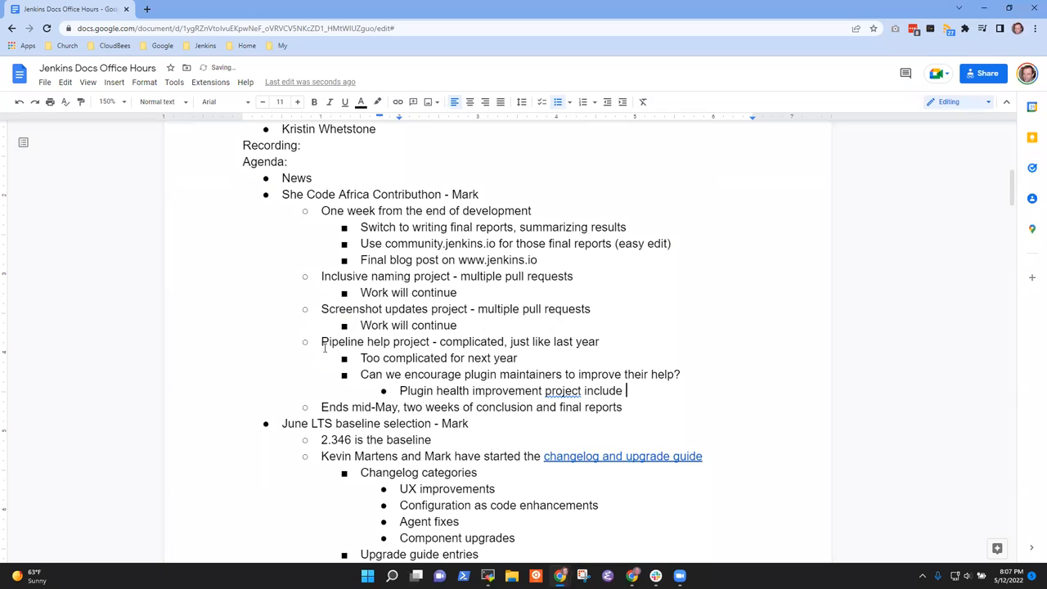
{"action": "type", "text": "help content assessment as a "}
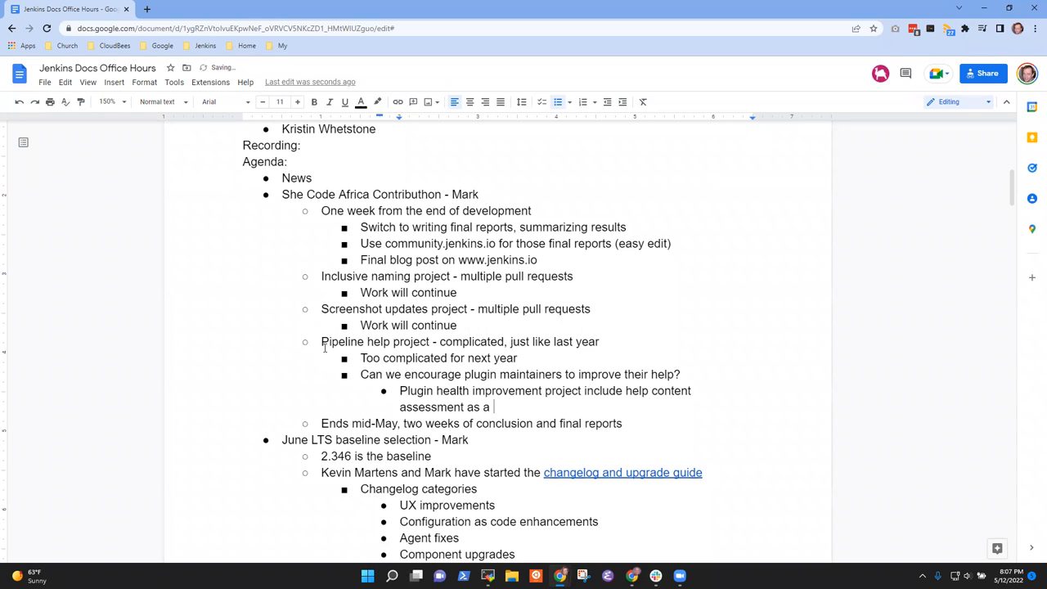
{"action": "type", "text": "part of the score?"}
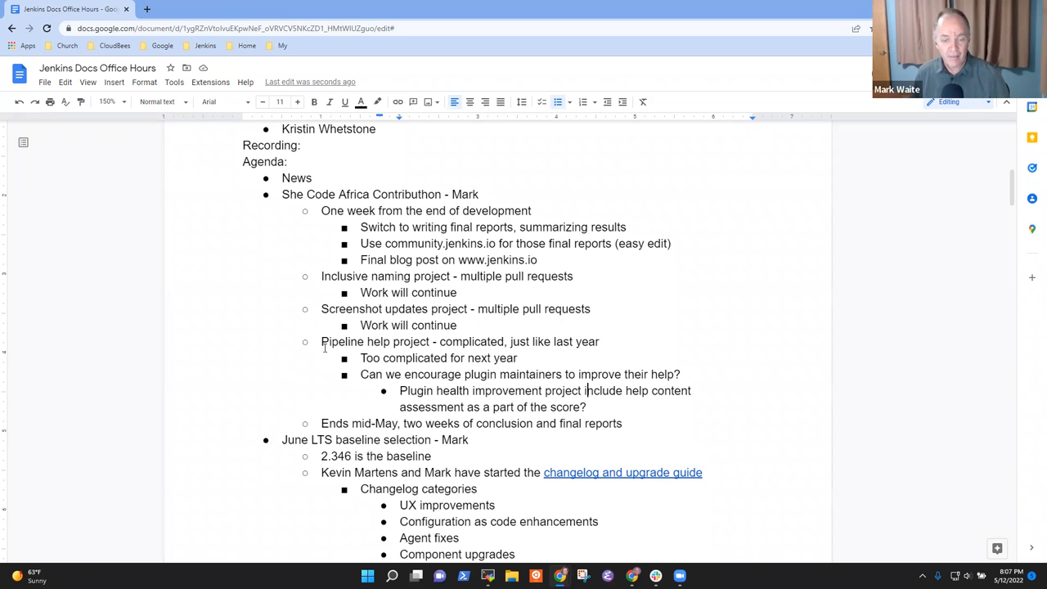
{"action": "key", "text": "shift+Down"}
{"action": "key", "text": "shift+Down"}
{"action": "key", "text": "shift+Down"}
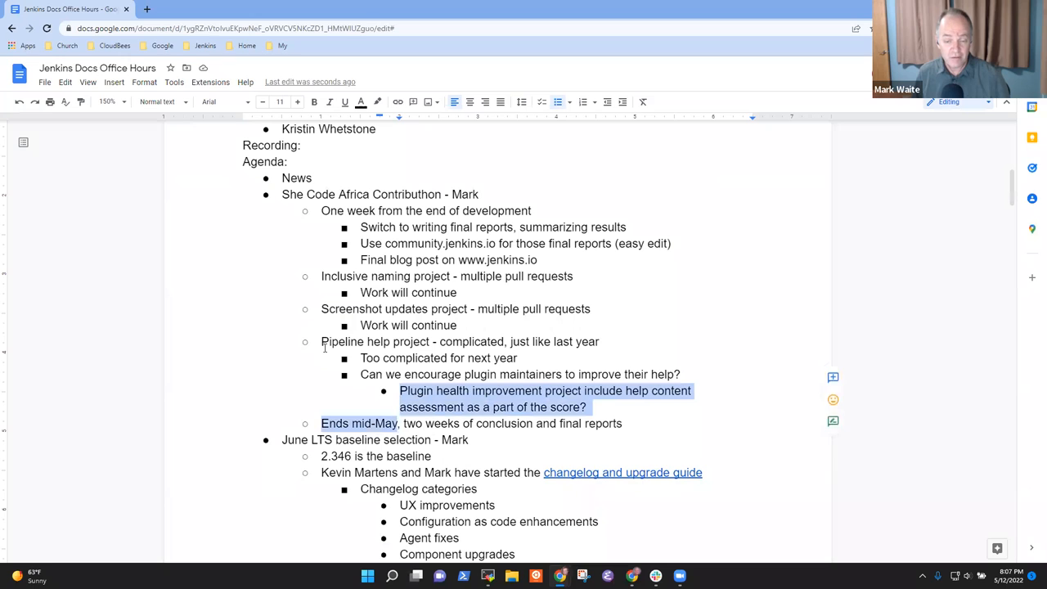
{"action": "key", "text": "shift+Left"}
{"action": "key", "text": "shift+Left"}
{"action": "key", "text": "ctrl+shift+Left"}
{"action": "key", "text": "ctrl+shift+Left"}
{"action": "key", "text": "ctrl+shift+Left"}
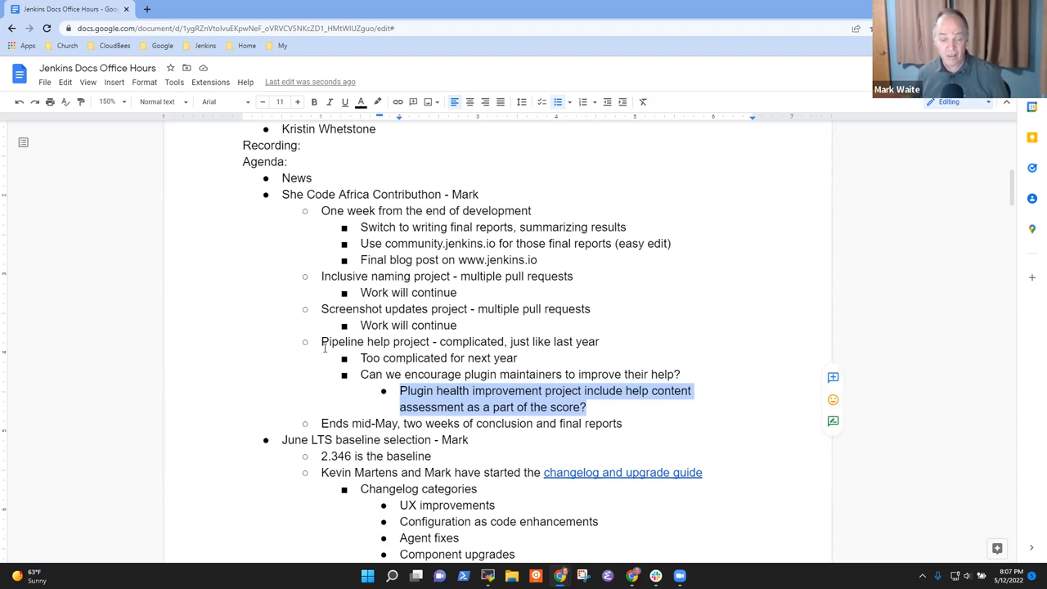
{"action": "key", "text": "Left"}
{"action": "key", "text": "Down"}
{"action": "key", "text": "End"}
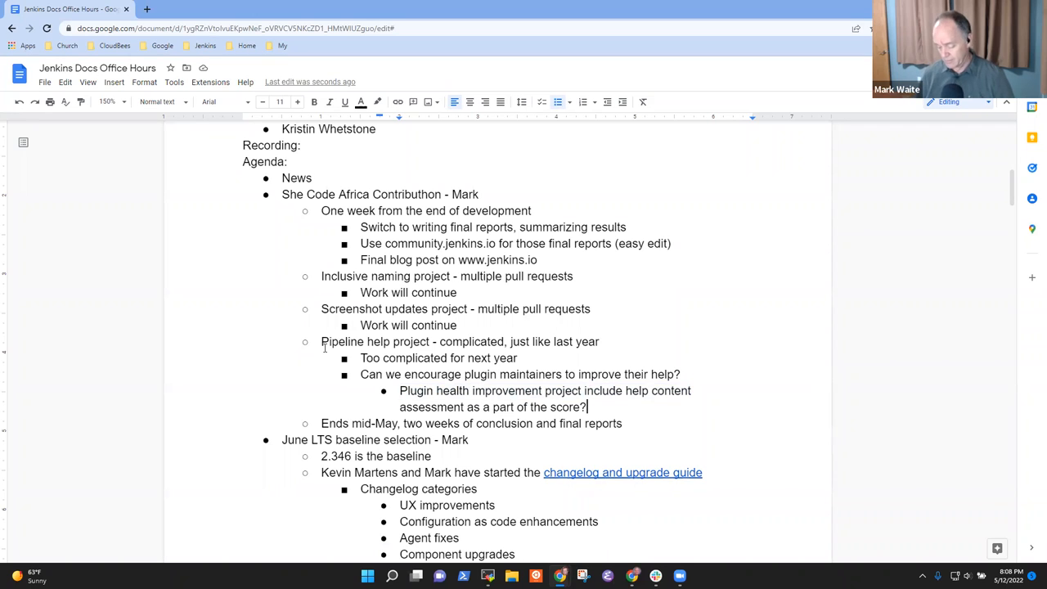
{"action": "key", "text": "BackSpace"}
{"action": "key", "text": "Return"}
{"action": "type", "text": "Fil"}
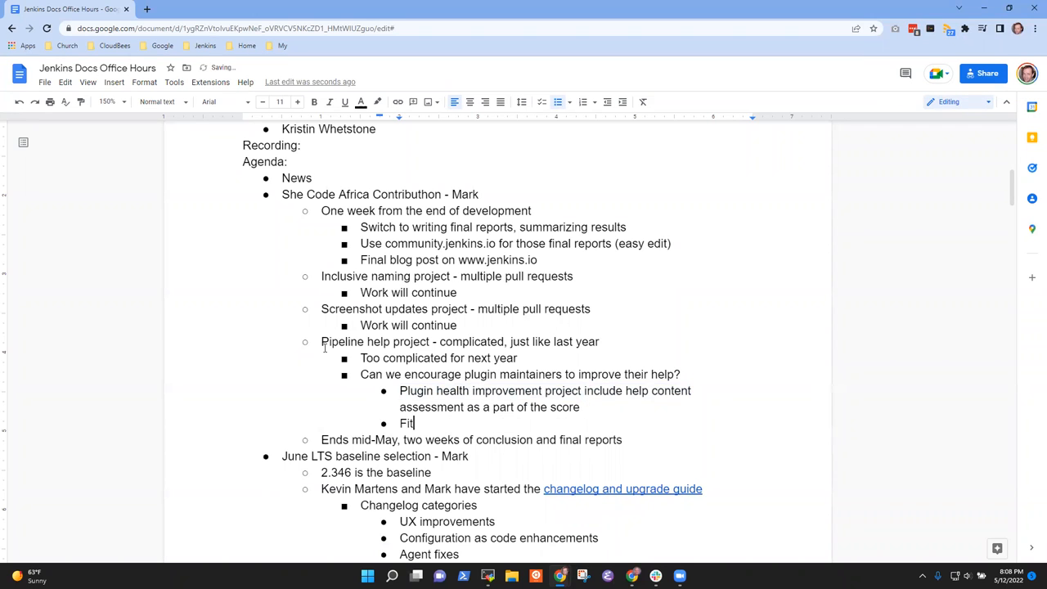
{"action": "key", "text": "BackSpace"}
{"action": "key", "text": "BackSpace"}
{"action": "type", "text": "uture addition ot the"}
{"action": "key", "text": "BackSpace"}
{"action": "key", "text": "BackSpace"}
{"action": "key", "text": "BackSpace"}
{"action": "type", "text": "ot the"}
{"action": "key", "text": "BackSpace"}
{"action": "key", "text": "BackSpace"}
{"action": "key", "text": "BackSpace"}
{"action": "type", "text": "to the"}
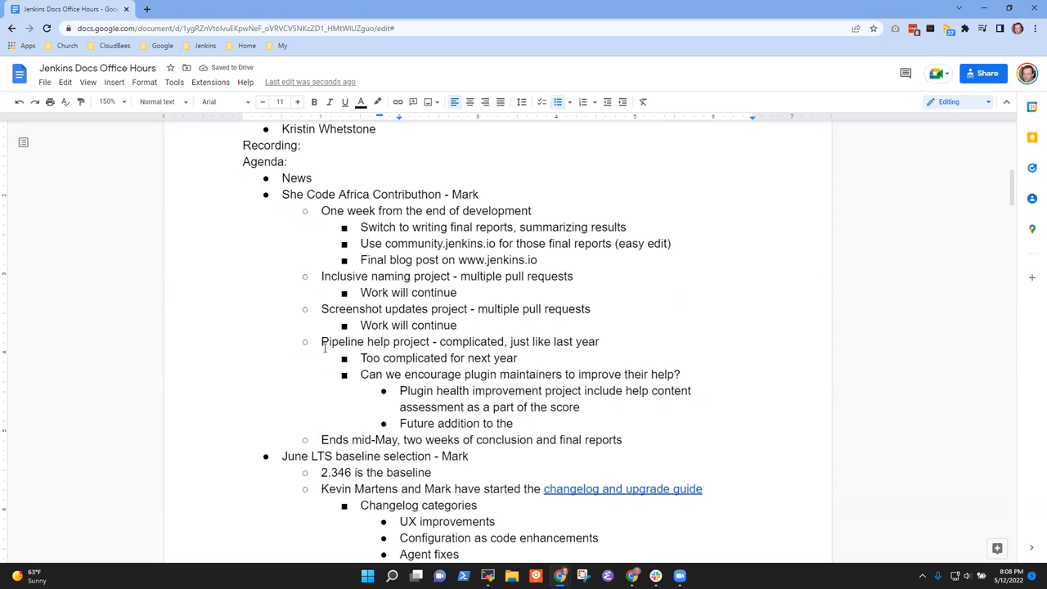
{"action": "type", "text": "\"Contributing "}
{"action": "type", "text": "to Open S"}
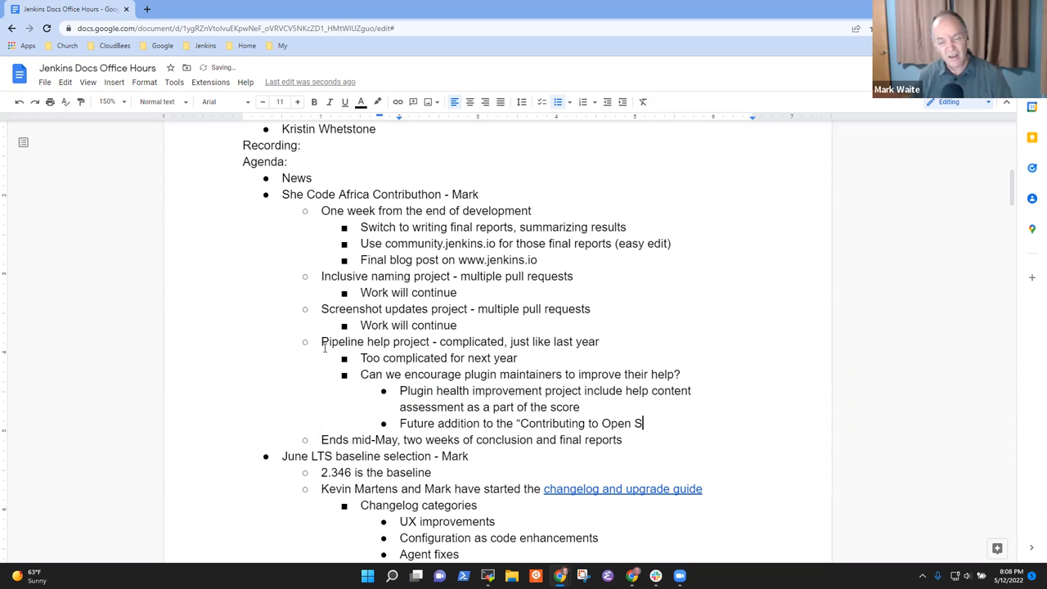
{"action": "type", "text": "ource\""}
{"action": "type", "text": "” doc"}
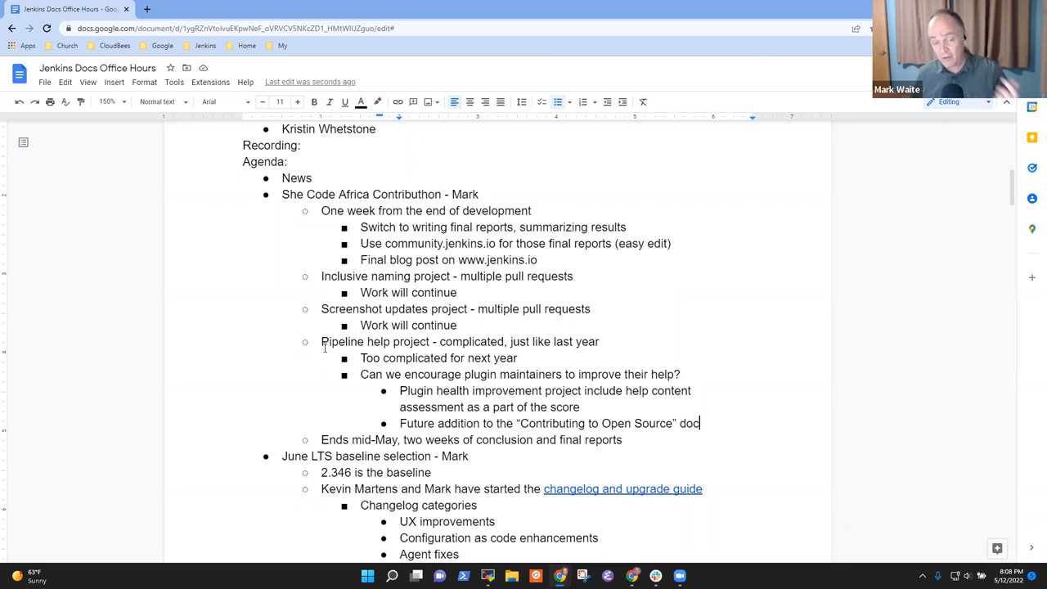
{"action": "key", "text": "Up"}
{"action": "key", "text": "Up"}
{"action": "triple_click", "coordinate": [325, 346]}
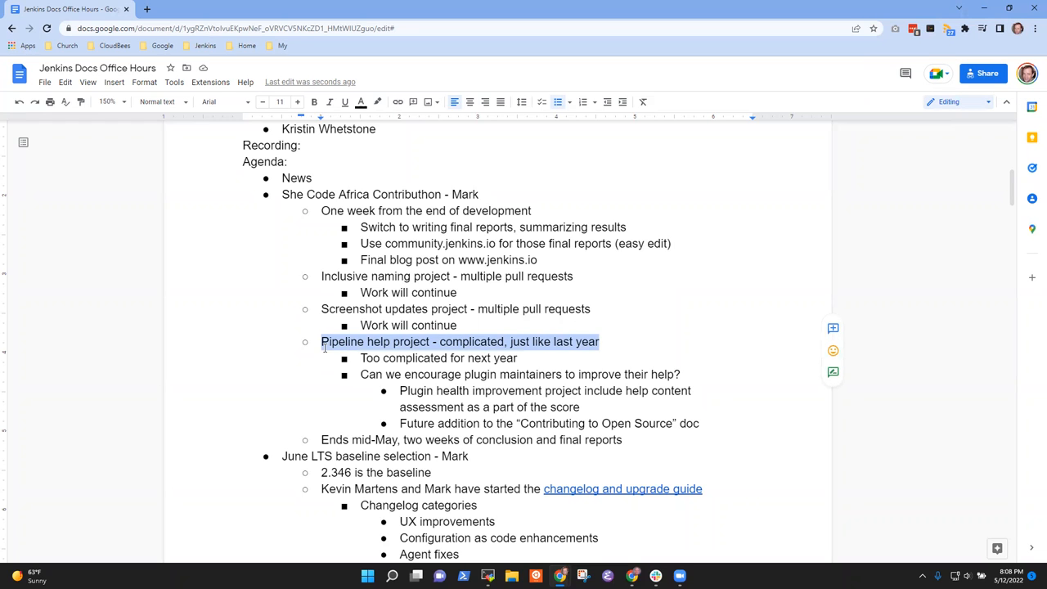
{"action": "left_click", "coordinate": [324, 346]}
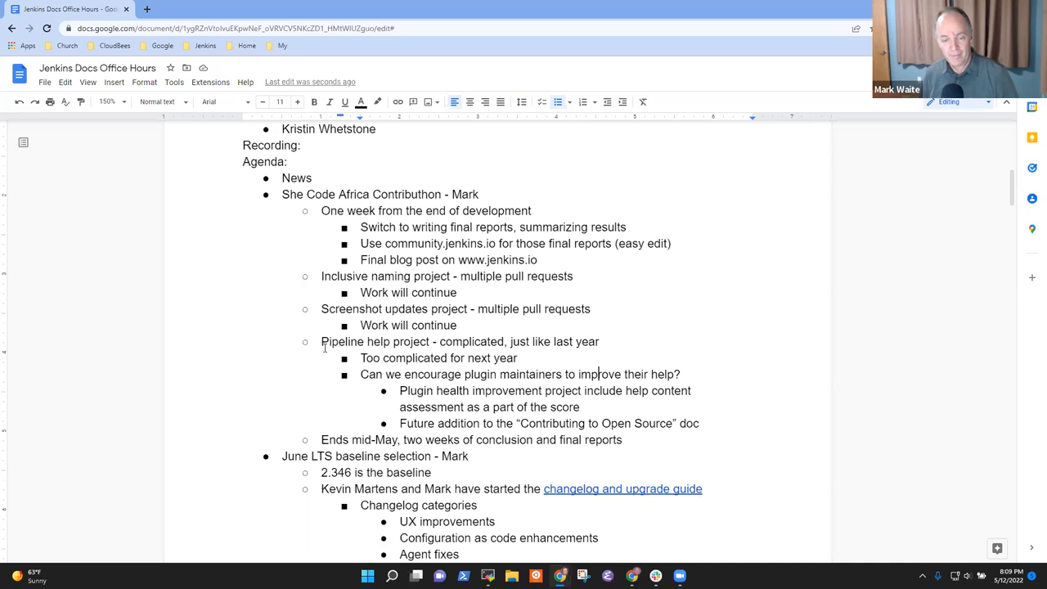
{"action": "key", "text": "Down"}
{"action": "key", "text": "Down"}
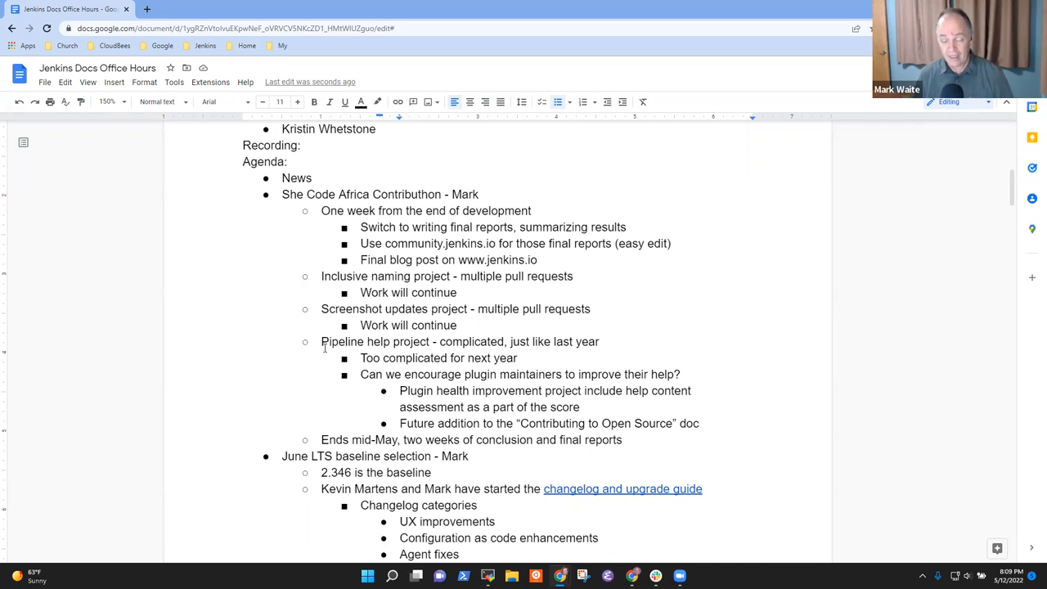
{"action": "key", "text": "shift+Home"}
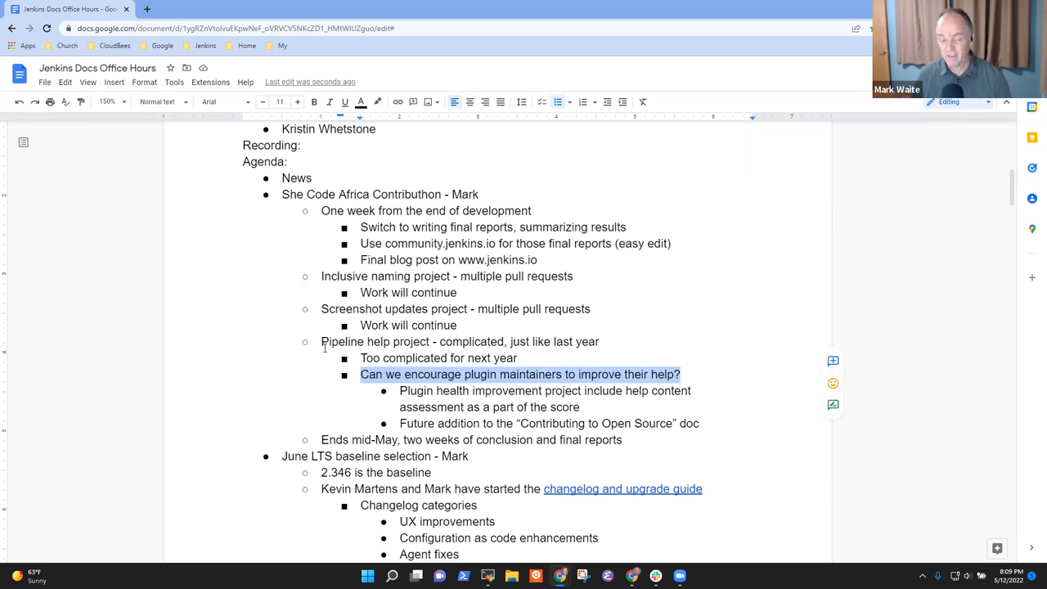
{"action": "left_click", "coordinate": [583, 407]}
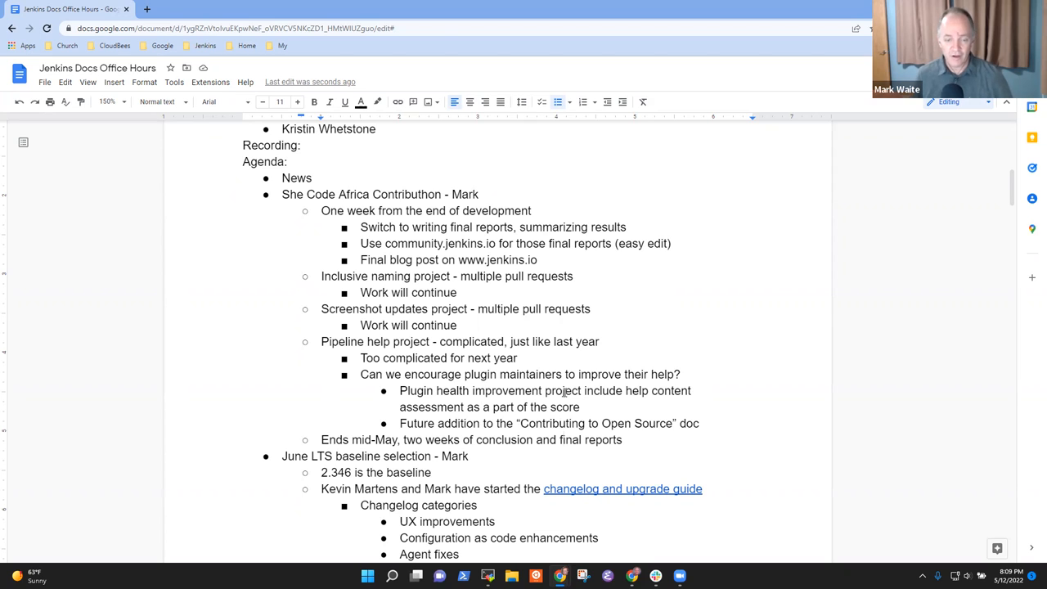
After '2.346 is the baseline', note the release date moved from June 1 to June 15, 2022.
{"action": "key", "text": "Down"}
{"action": "key", "text": "Down"}
{"action": "key", "text": "Down"}
{"action": "key", "text": "Down"}
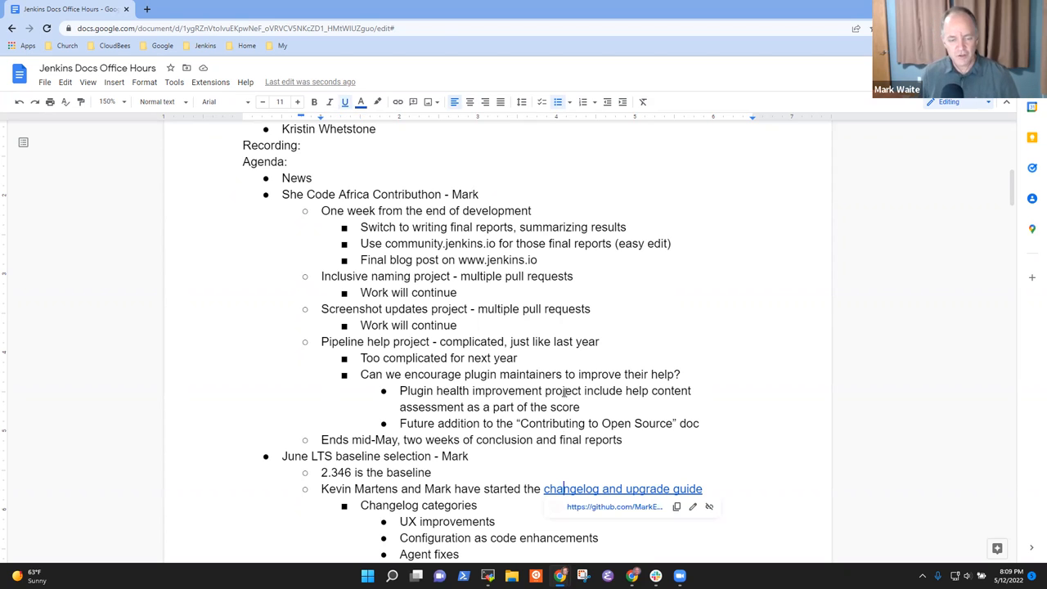
{"action": "key", "text": "Down"}
{"action": "key", "text": "Down"}
{"action": "key", "text": "Down"}
{"action": "key", "text": "Down"}
{"action": "key", "text": "Down"}
{"action": "key", "text": "Down"}
{"action": "key", "text": "Up"}
{"action": "key", "text": "Up"}
{"action": "key", "text": "Up"}
{"action": "key", "text": "Up"}
{"action": "key", "text": "Up"}
{"action": "key", "text": "Up"}
{"action": "key", "text": "Home"}
{"action": "key", "text": "shift+End"}
{"action": "key", "text": "Down"}
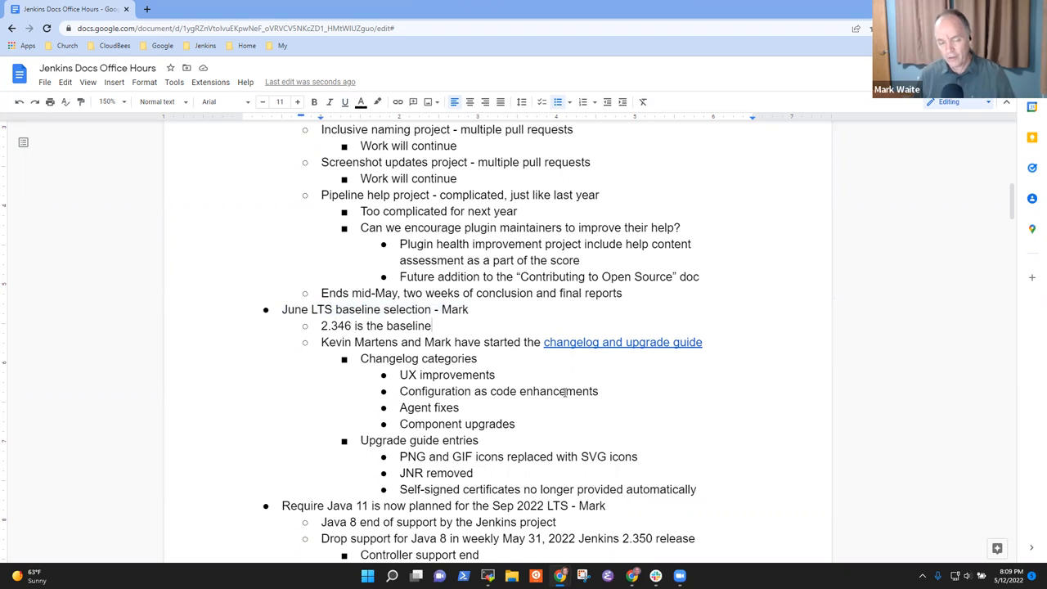
{"action": "key", "text": "Return"}
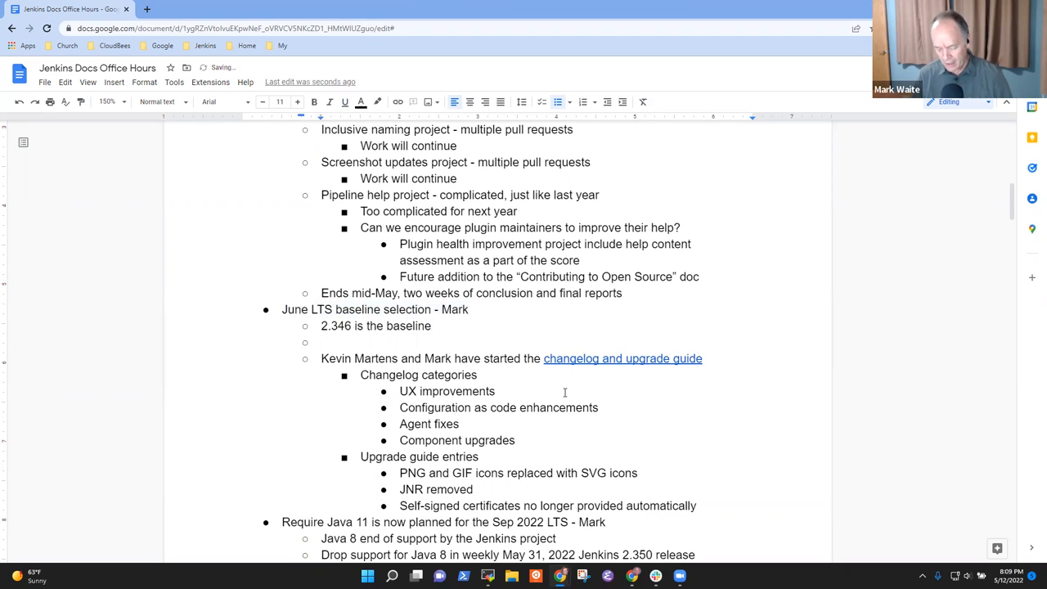
{"action": "type", "text": "Release date "}
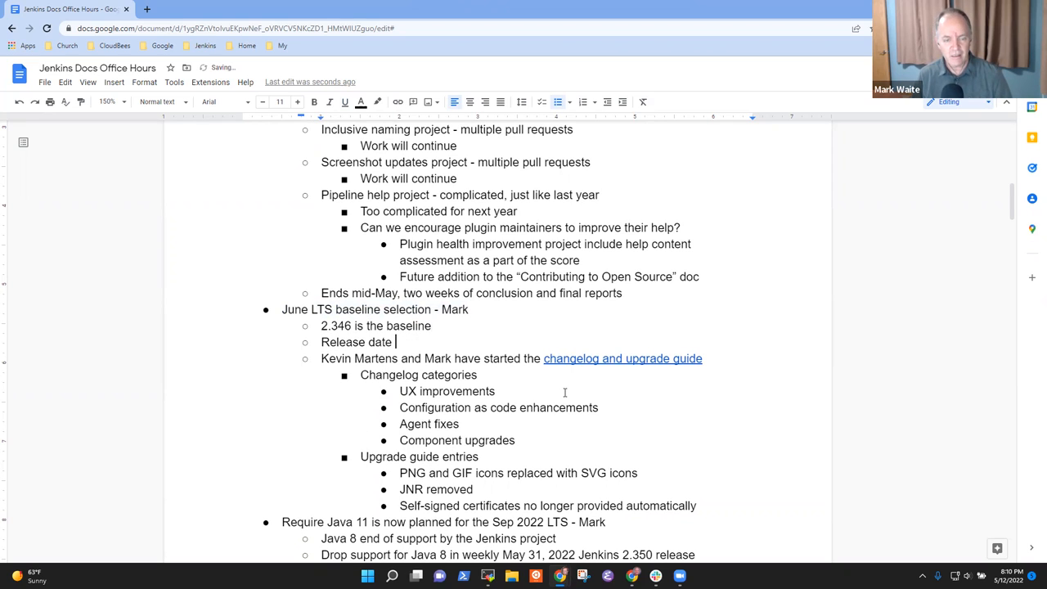
{"action": "type", "text": "has ben"}
{"action": "key", "text": "BackSpace"}
{"action": "key", "text": "BackSpace"}
{"action": "type", "text": "en moved from June 1, 2022 to June 15, 2022"}
{"action": "key", "text": "Return"}
{"action": "key", "text": "Tab"}
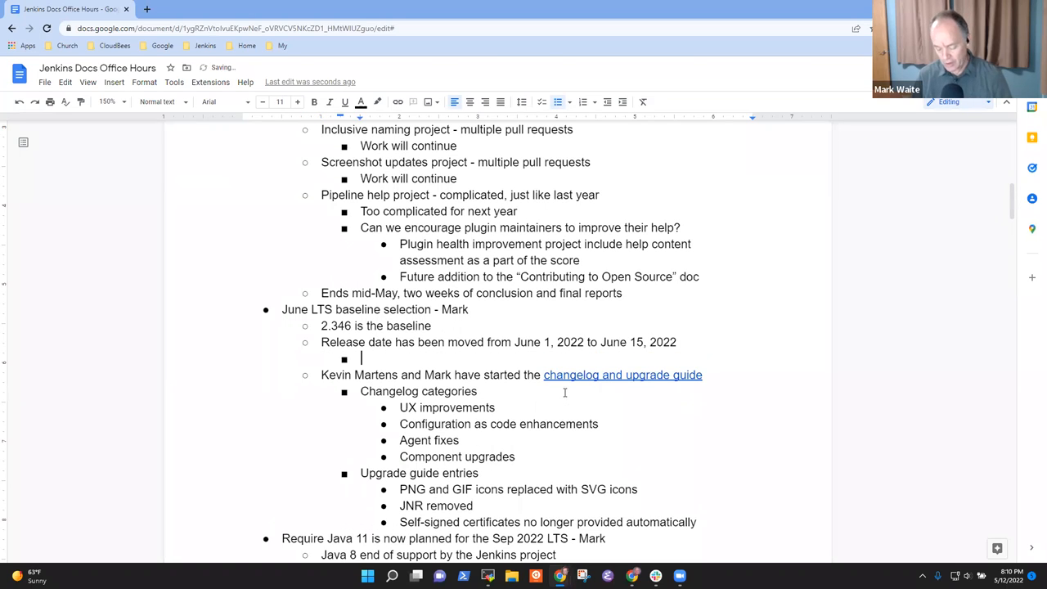
{"action": "type", "text": "Took a "}
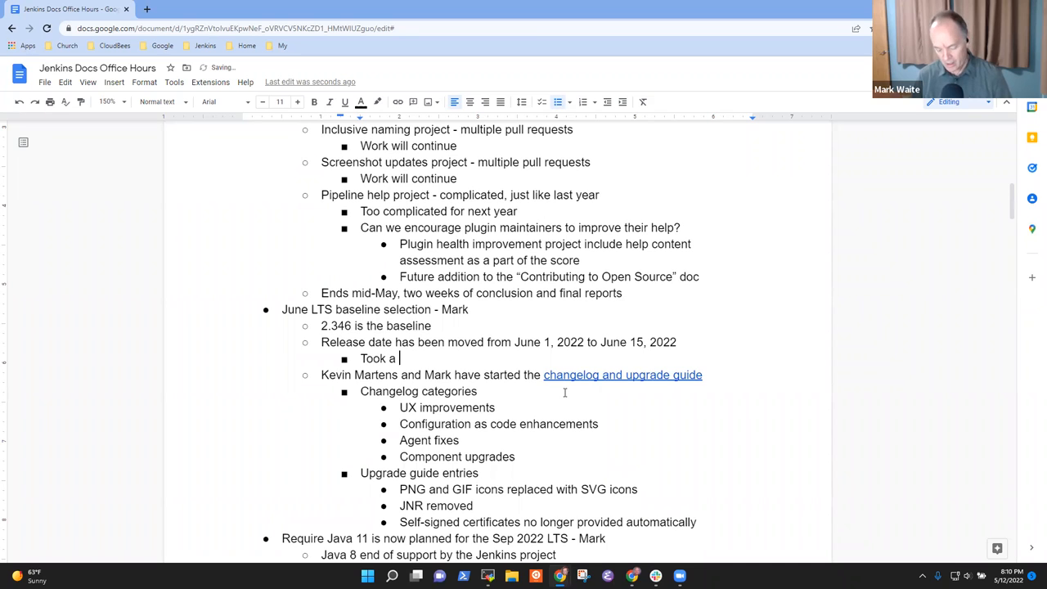
{"action": "type", "text": "23"}
{"action": "key", "text": "BackSpace"}
{"action": "type", "text": "3 w"}
{"action": "key", "text": "BackSpace"}
{"action": "type", "text": "week delay choosing the baseline"}
{"action": "key", "text": "Return"}
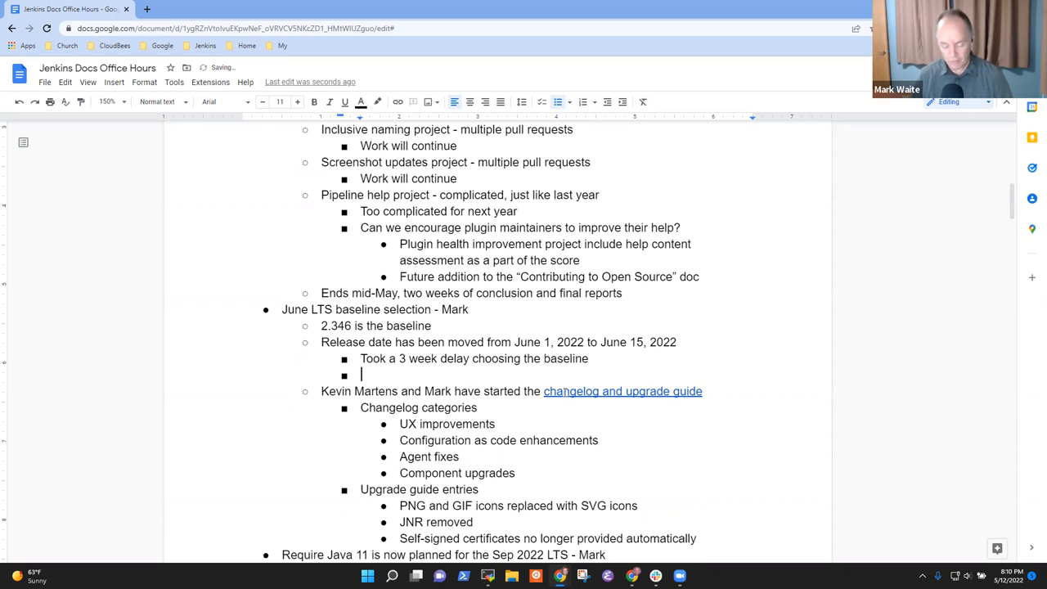
{"action": "type", "text": "A"}
{"action": "key", "text": "BackSpace"}
{"action": "type", "text": "Tim Jacomb"}
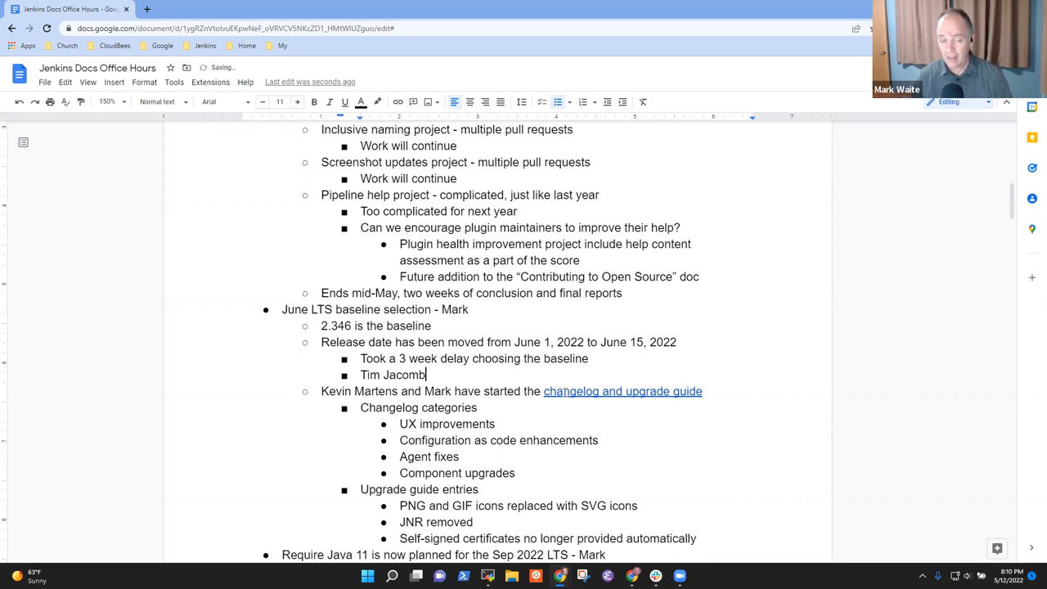
{"action": "type", "text": " approved a 2 week delay in release date"}
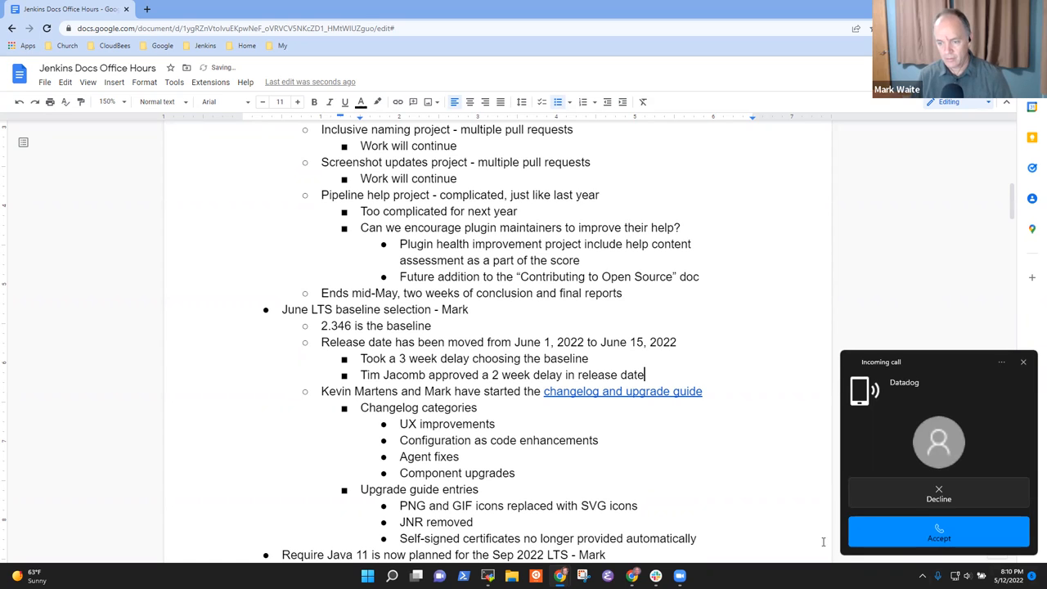
Decline the incoming call notification and return the caret to the approval note.
{"action": "left_click", "coordinate": [932, 501]}
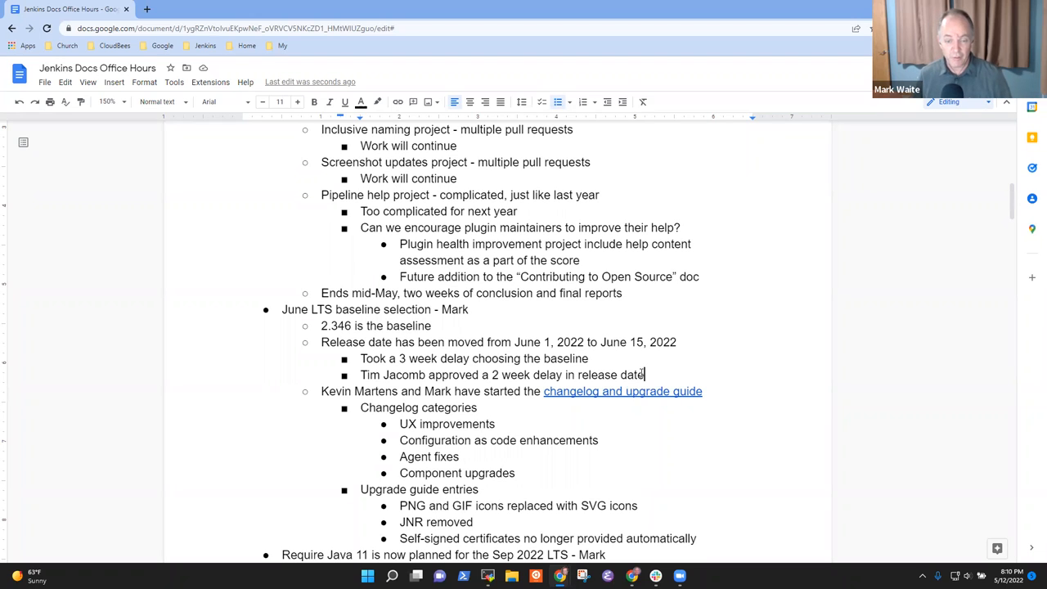
{"action": "left_click", "coordinate": [644, 374], "text": "shift"}
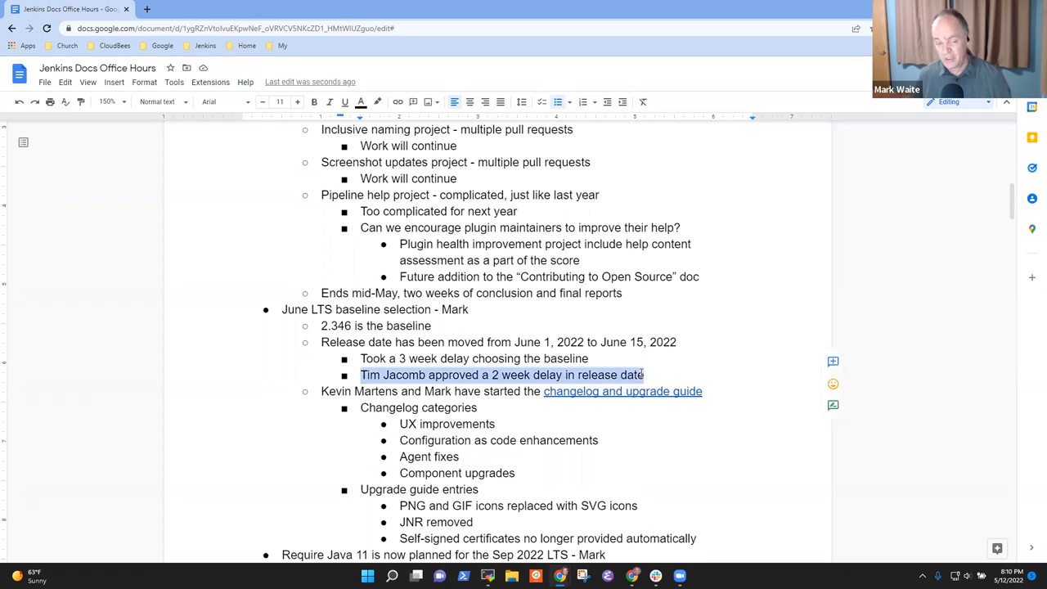
{"action": "key", "text": "Down"}
{"action": "key", "text": "Down"}
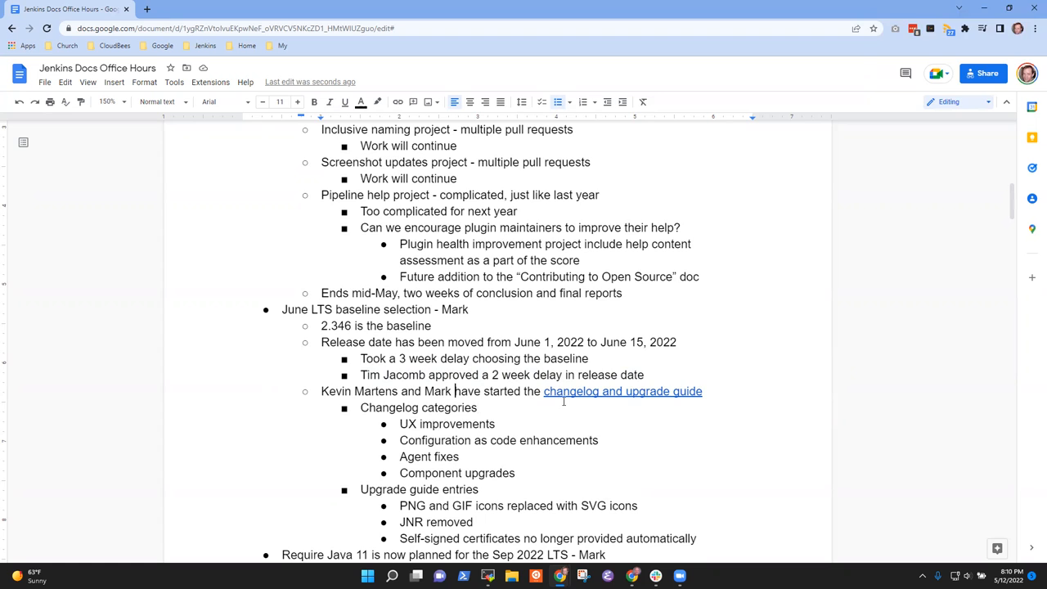
{"action": "scroll", "coordinate": [564, 403], "scroll_direction": "down", "scroll_amount": 2}
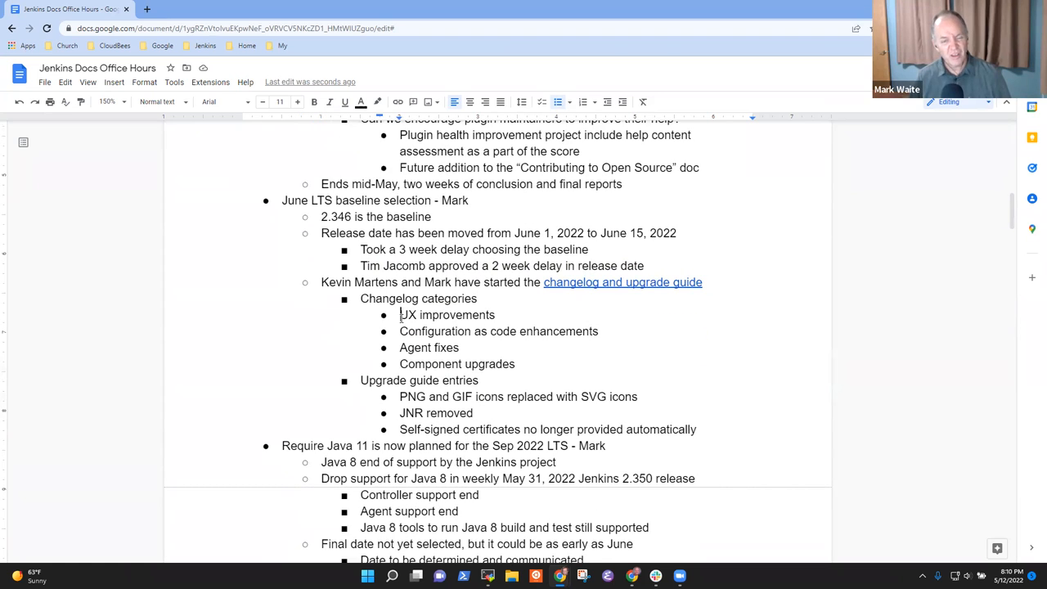
{"action": "left_click", "coordinate": [401, 316]}
{"action": "key", "text": "shift+Down"}
{"action": "key", "text": "shift+Down"}
{"action": "key", "text": "shift+Down"}
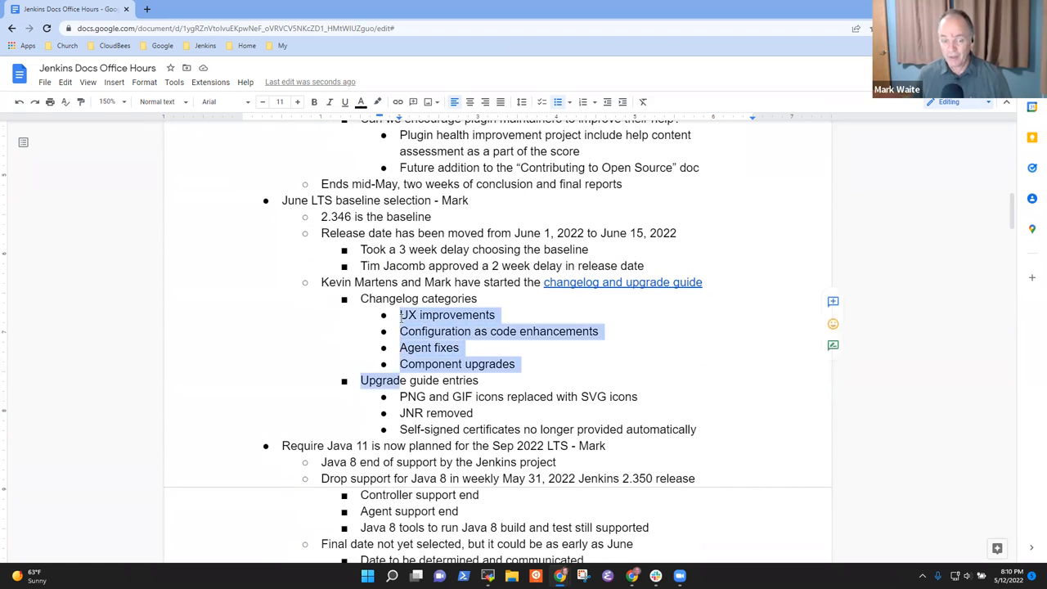
{"action": "key", "text": "shift+Left"}
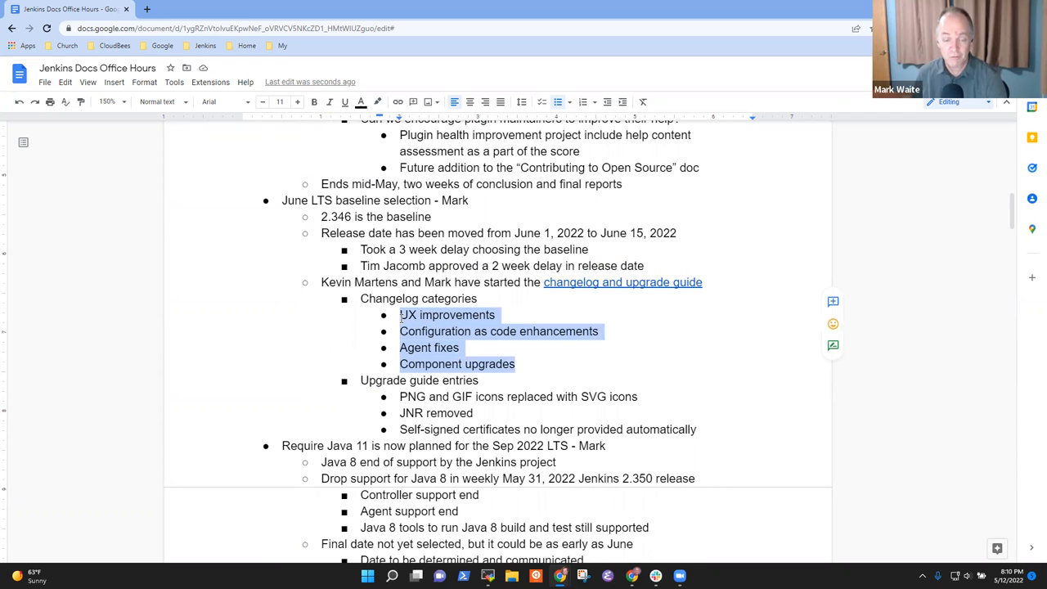
Open weekly.ci.jenkins.io in a new tab and enter the Design Library from the dashboard.
{"action": "left_click", "coordinate": [147, 9]}
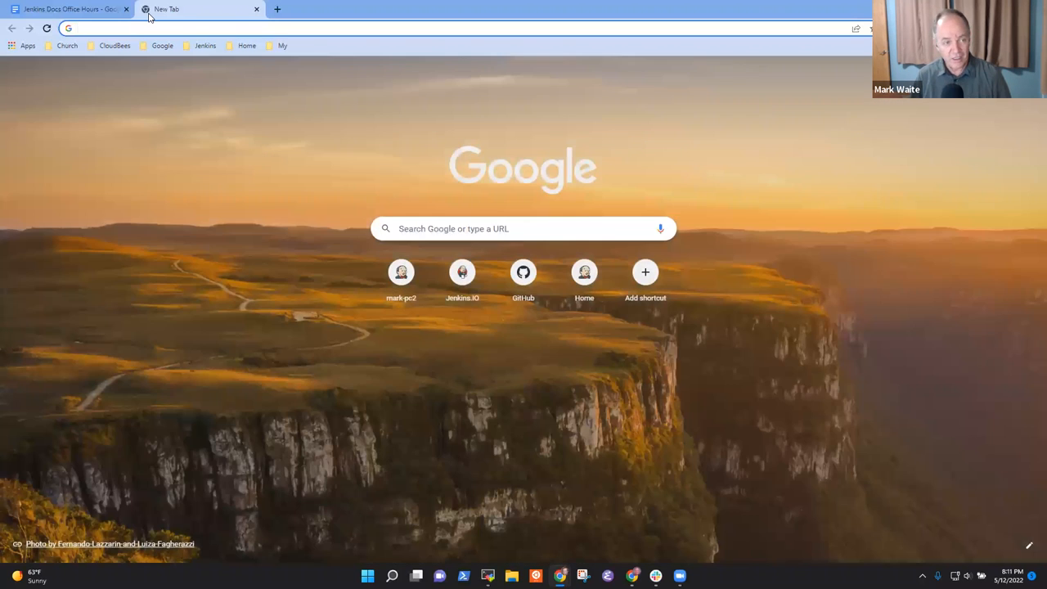
{"action": "type", "text": "week"}
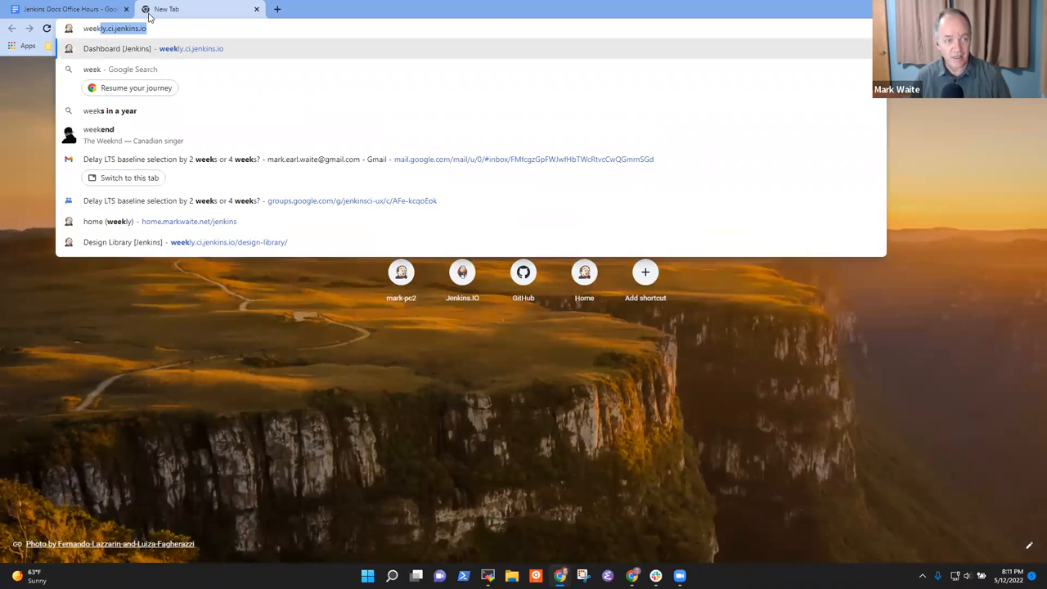
{"action": "key", "text": "Return"}
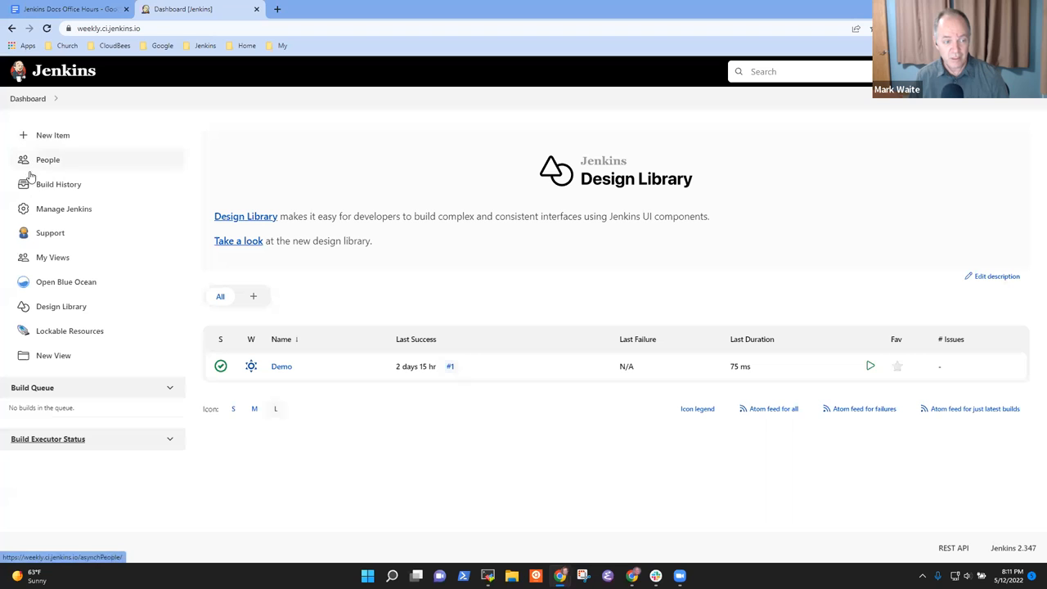
{"action": "left_click", "coordinate": [280, 366]}
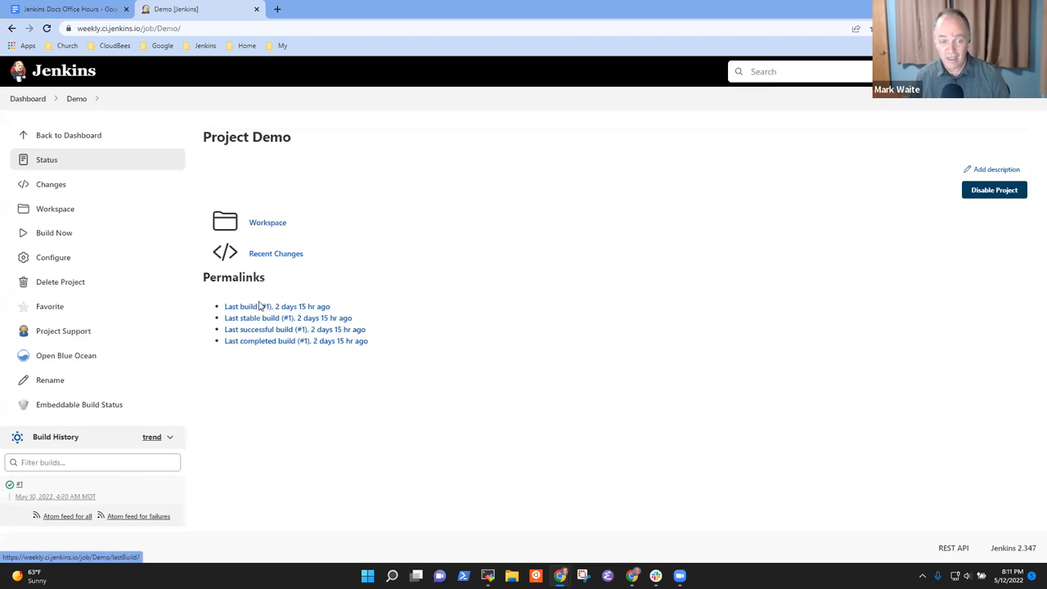
{"action": "left_click", "coordinate": [28, 99]}
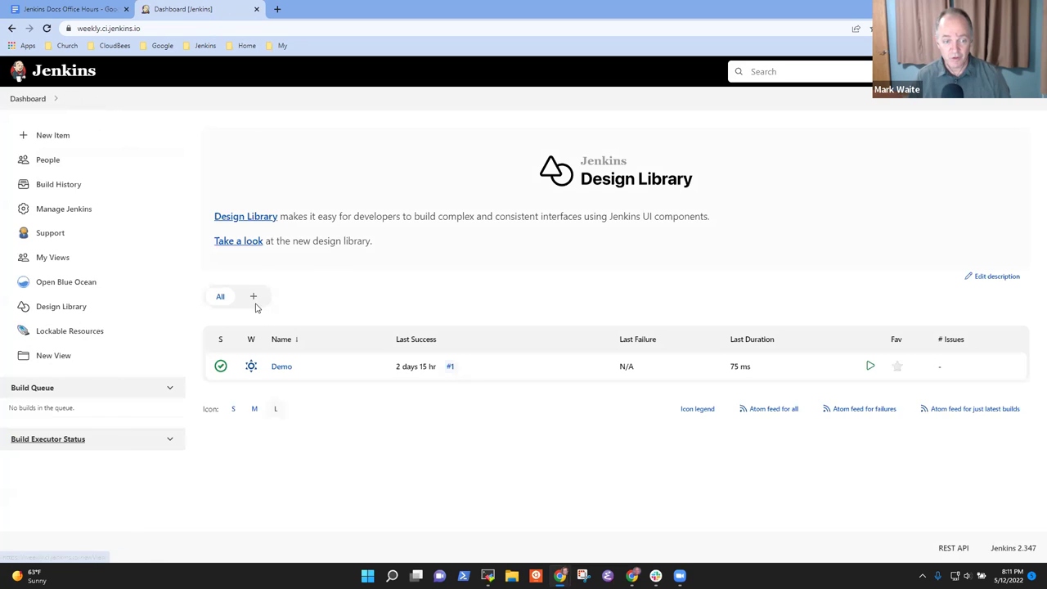
{"action": "left_click", "coordinate": [260, 219]}
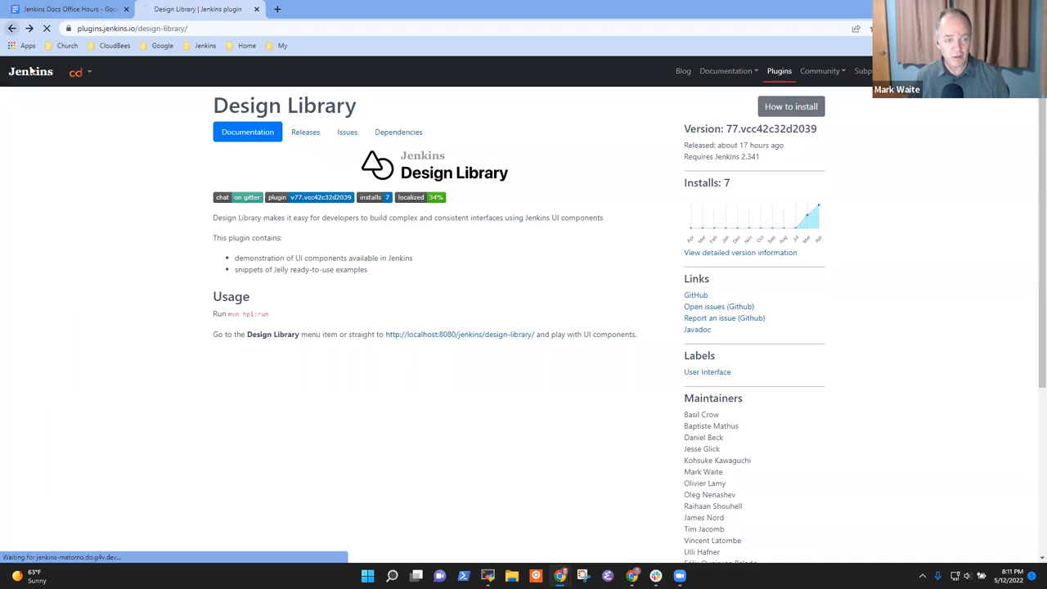
{"action": "left_click", "coordinate": [11, 29]}
{"action": "left_click", "coordinate": [242, 242]}
{"action": "scroll", "coordinate": [401, 303], "scroll_direction": "down", "scroll_amount": 5}
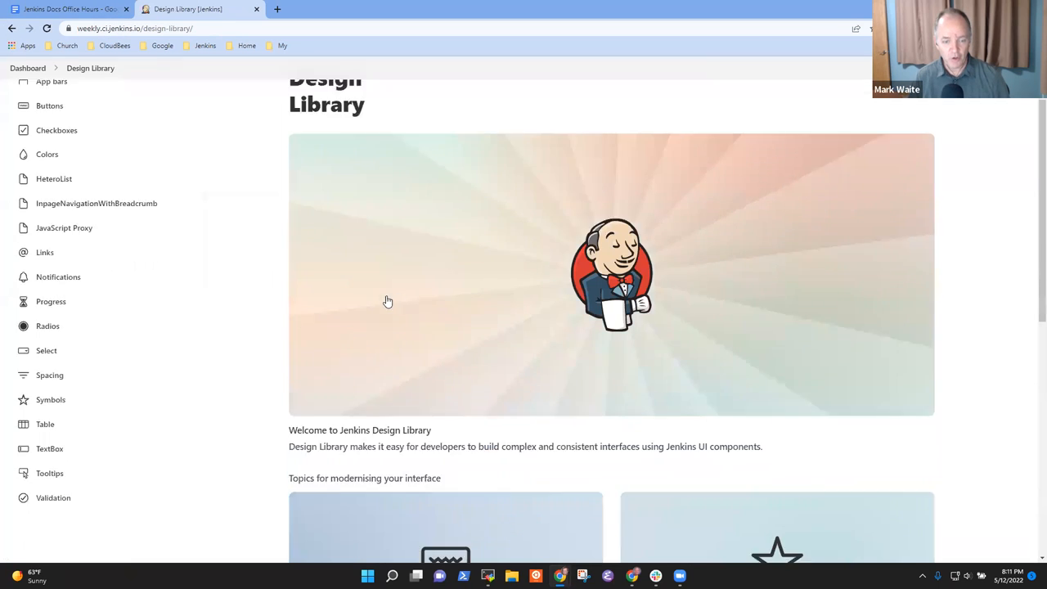
{"action": "scroll", "coordinate": [401, 302], "scroll_direction": "down", "scroll_amount": 5}
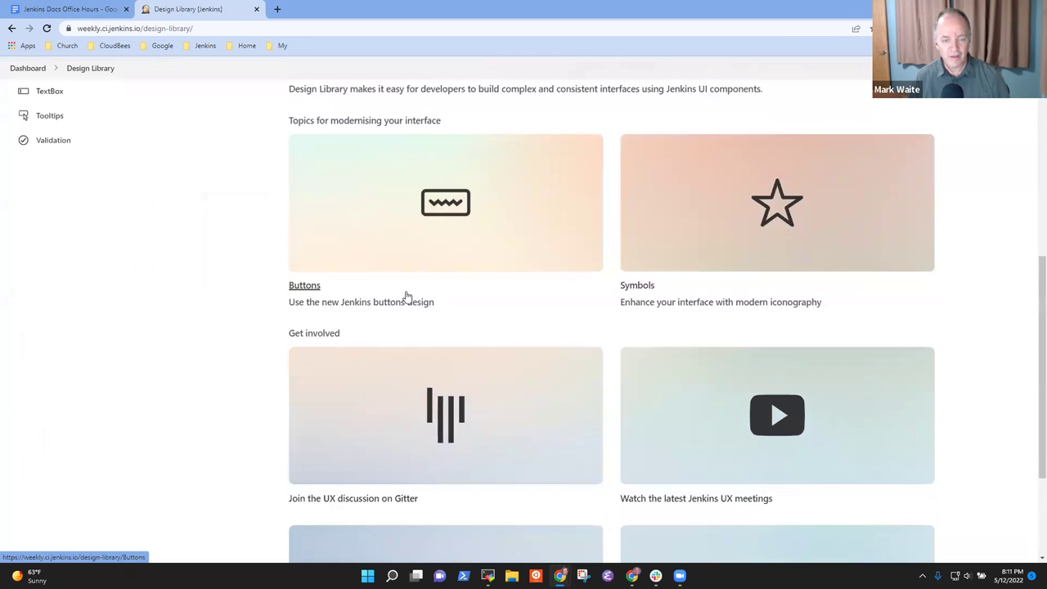
Browse the Buttons, Symbols, Radios, Select, JavaScript Proxy and Checkboxes design pages.
{"action": "left_click", "coordinate": [304, 286]}
{"action": "scroll", "coordinate": [458, 322], "scroll_direction": "down", "scroll_amount": 6}
{"action": "scroll", "coordinate": [430, 287], "scroll_direction": "up", "scroll_amount": 6}
{"action": "left_click", "coordinate": [9, 28]}
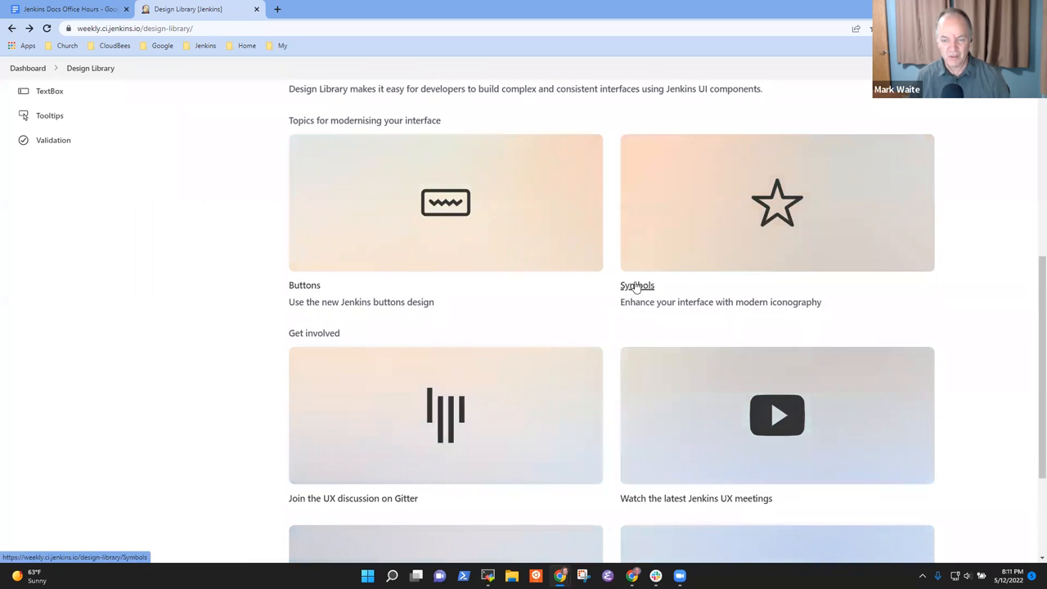
{"action": "left_click", "coordinate": [632, 284]}
{"action": "scroll", "coordinate": [317, 265], "scroll_direction": "down", "scroll_amount": 6}
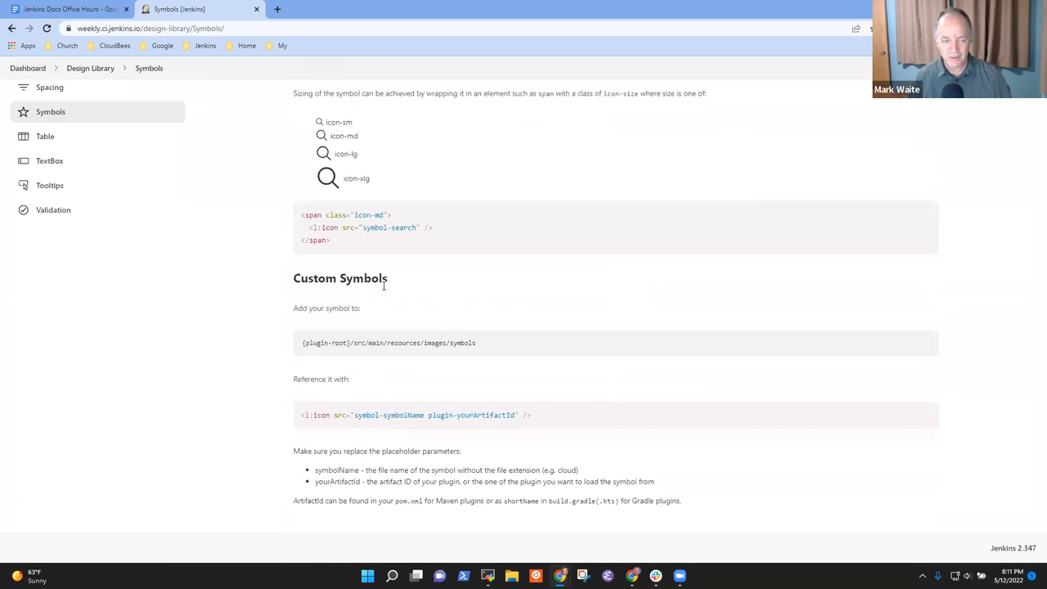
{"action": "scroll", "coordinate": [384, 287], "scroll_direction": "up", "scroll_amount": 6}
{"action": "left_click", "coordinate": [11, 28]}
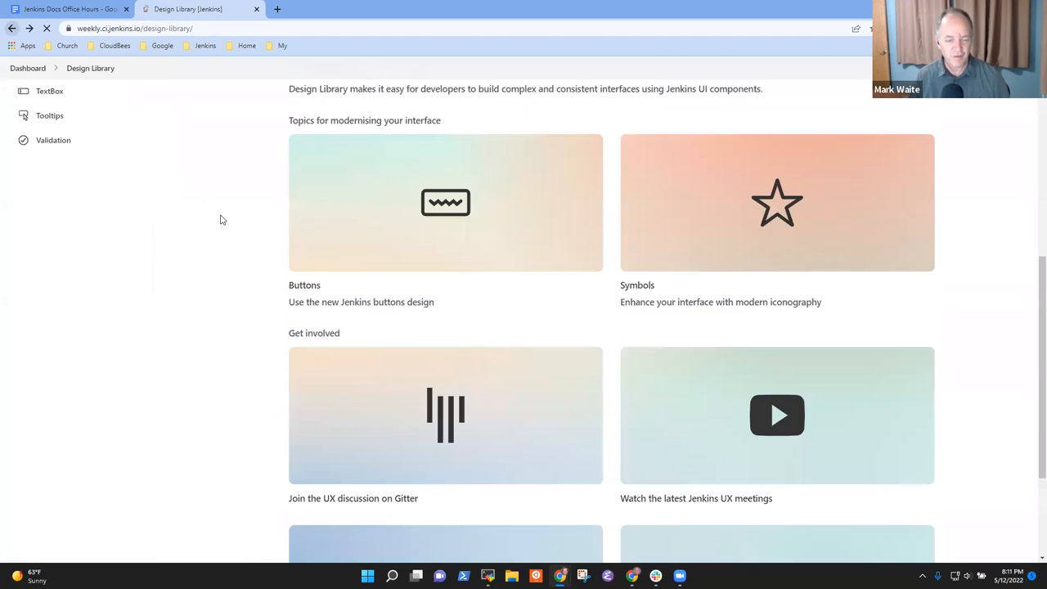
{"action": "scroll", "coordinate": [351, 261], "scroll_direction": "down", "scroll_amount": 5}
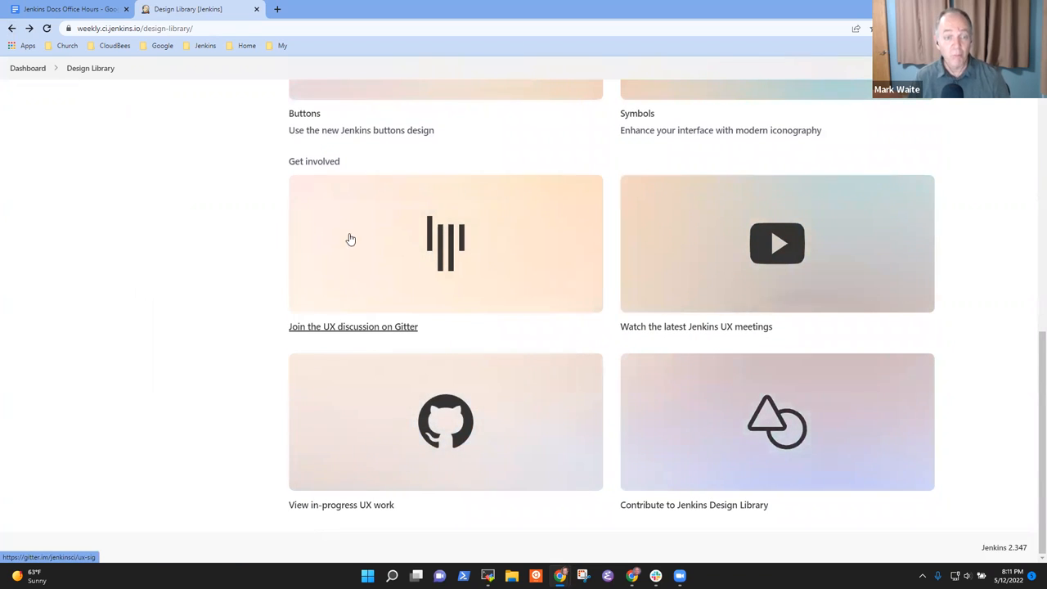
{"action": "scroll", "coordinate": [352, 237], "scroll_direction": "up", "scroll_amount": 2}
{"action": "left_click", "coordinate": [302, 277]}
{"action": "scroll", "coordinate": [310, 327], "scroll_direction": "down", "scroll_amount": 5}
{"action": "scroll", "coordinate": [309, 339], "scroll_direction": "up", "scroll_amount": 2}
{"action": "scroll", "coordinate": [309, 338], "scroll_direction": "up", "scroll_amount": 5}
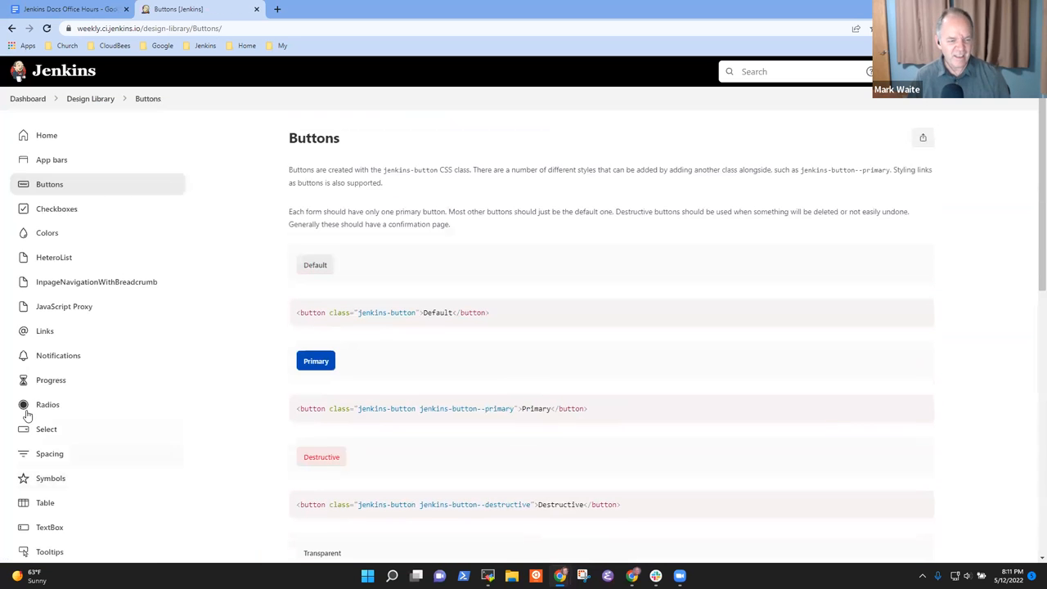
{"action": "left_click", "coordinate": [49, 405]}
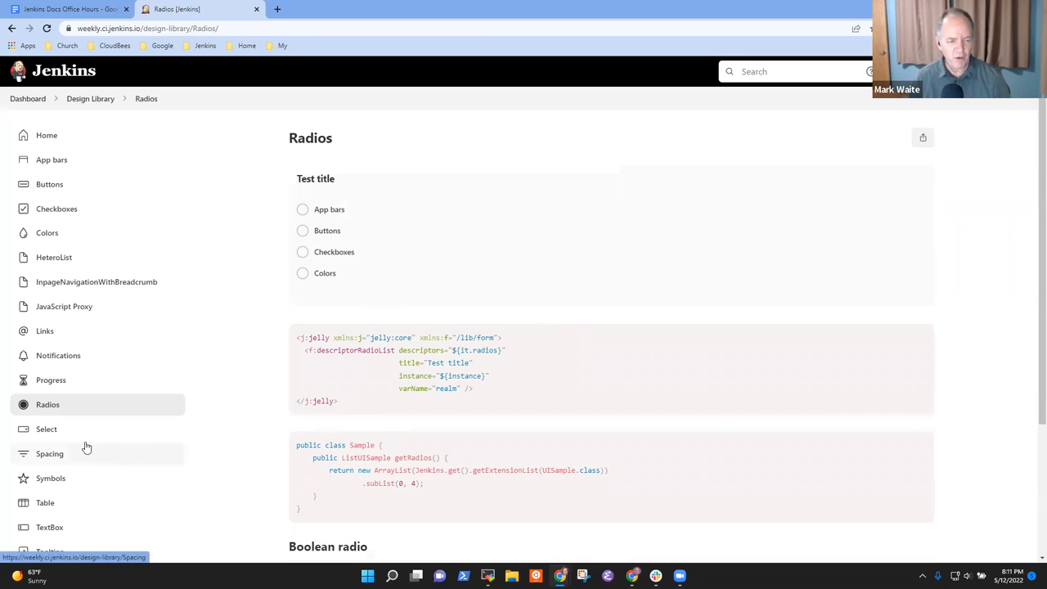
{"action": "left_click", "coordinate": [46, 428]}
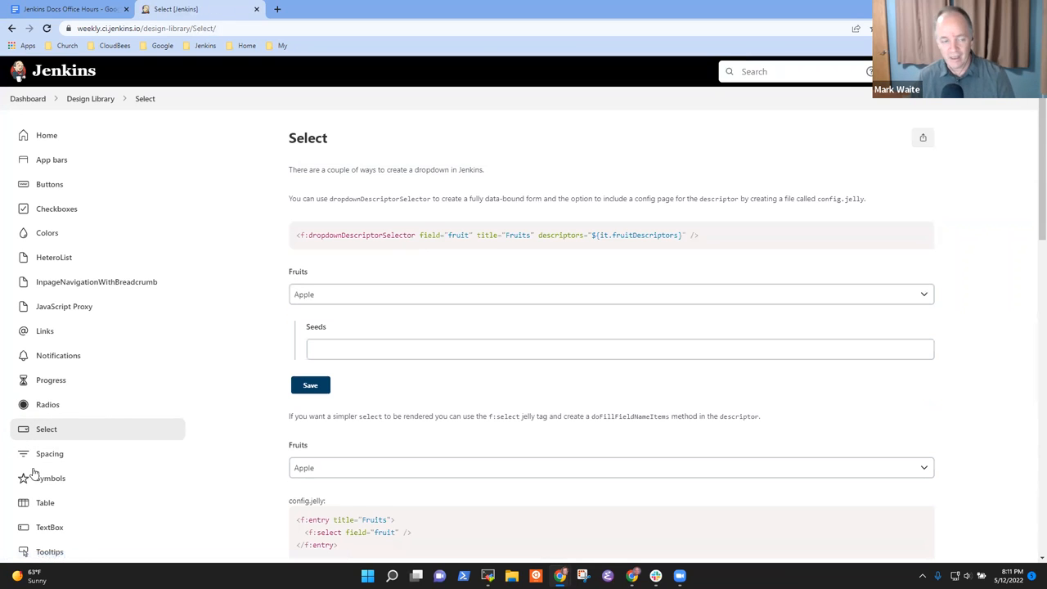
{"action": "left_click", "coordinate": [64, 307]}
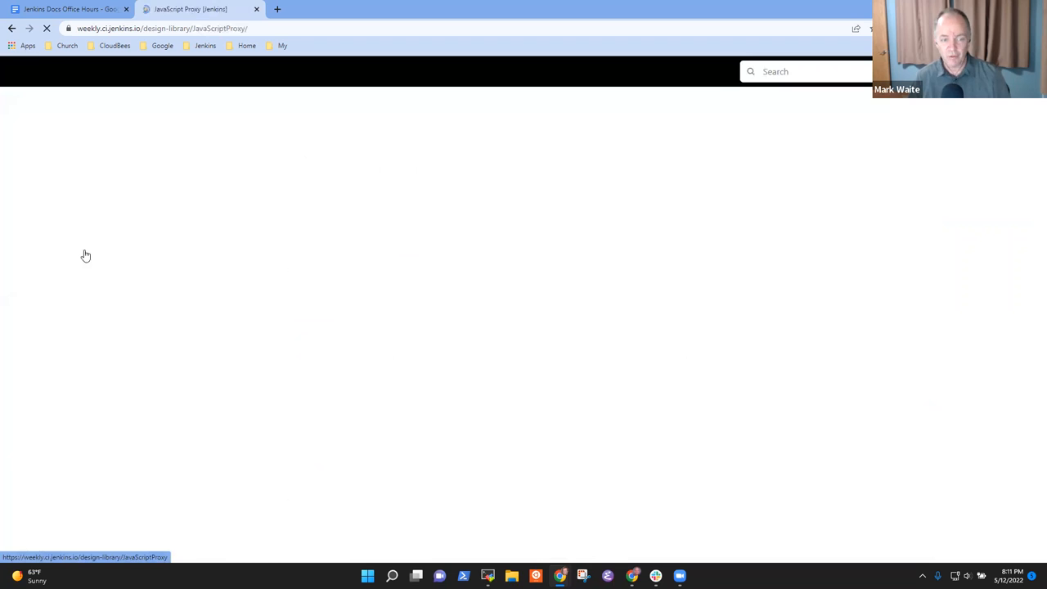
{"action": "left_click", "coordinate": [69, 207]}
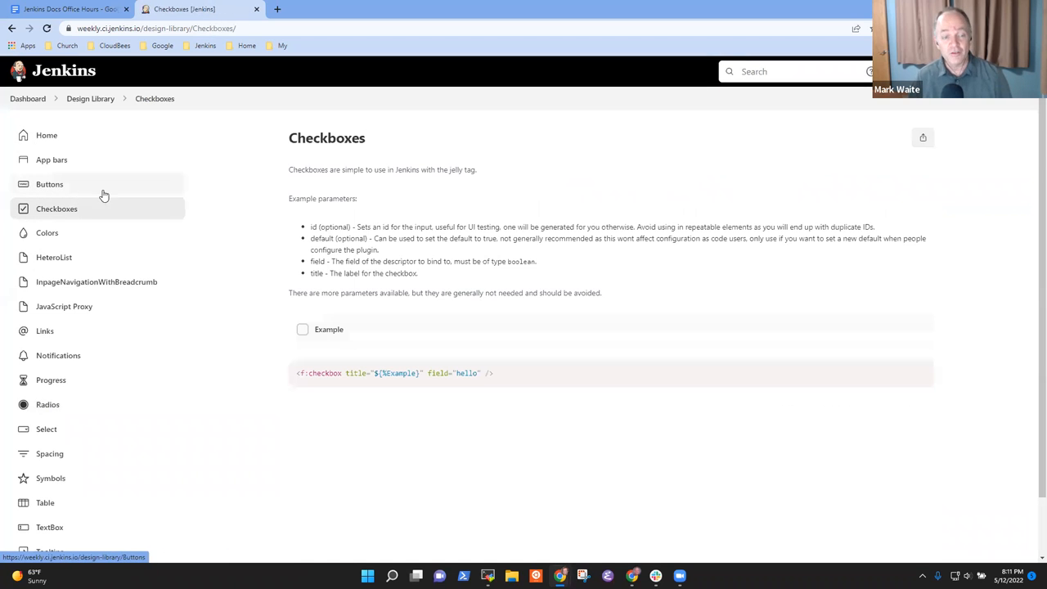
Return to the meeting notes and move to the end of the PNG and GIF icons line.
{"action": "left_click", "coordinate": [62, 9]}
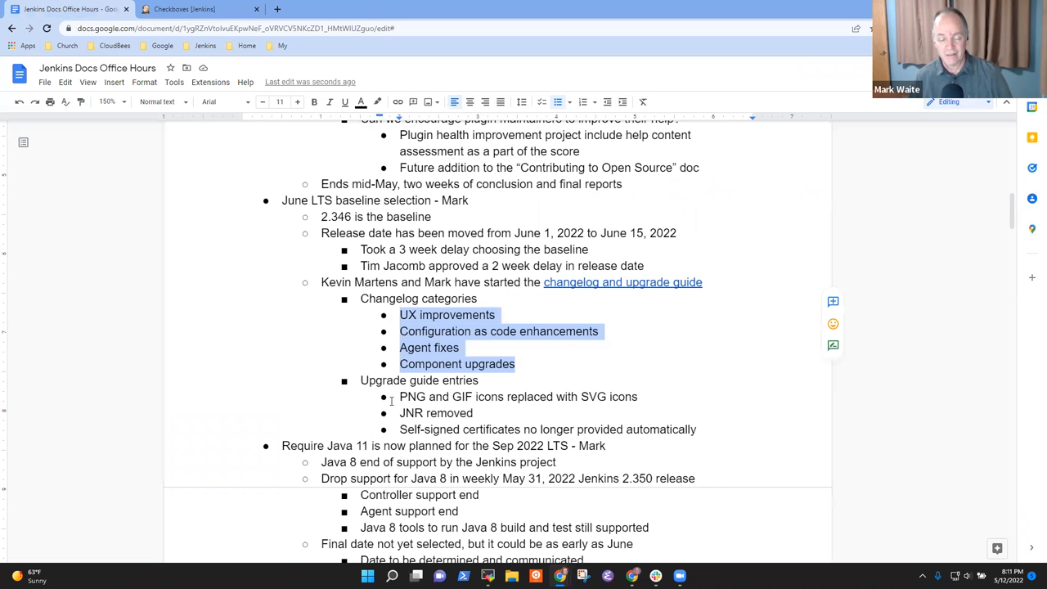
{"action": "left_click", "coordinate": [421, 317]}
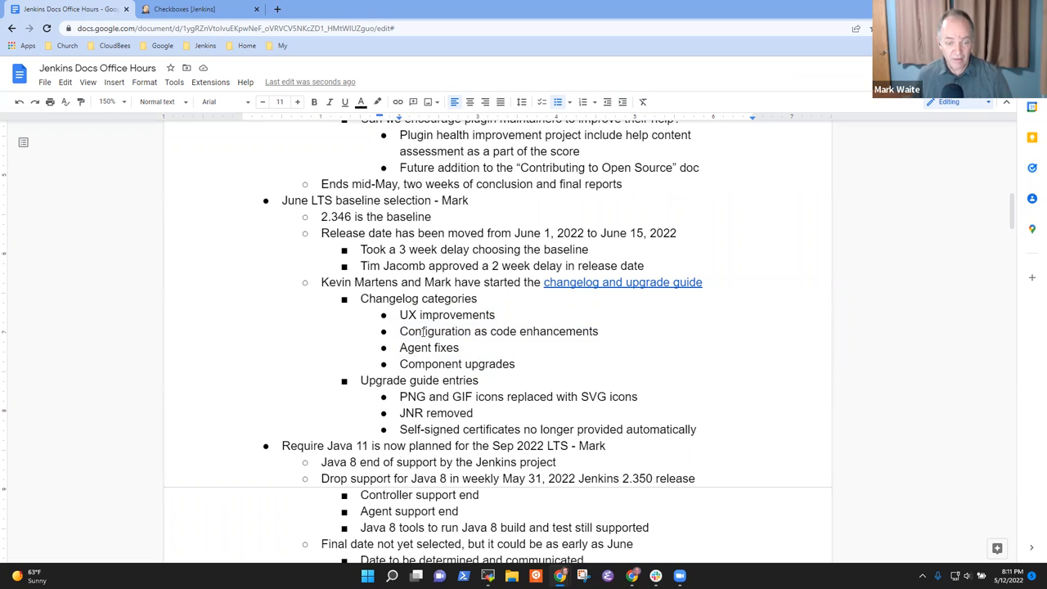
{"action": "key", "text": "shift+End"}
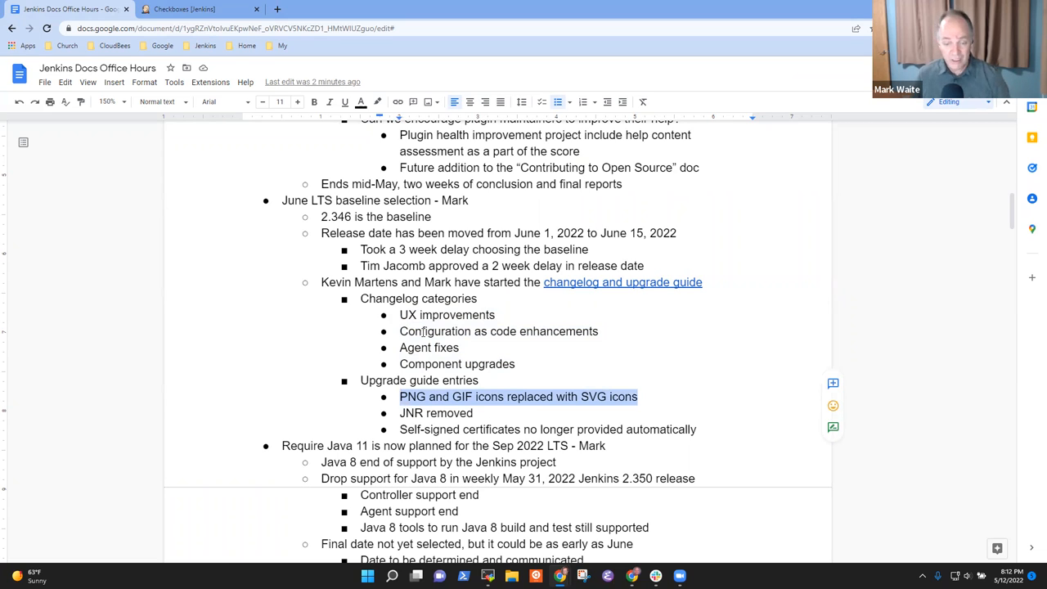
{"action": "key", "text": "Right"}
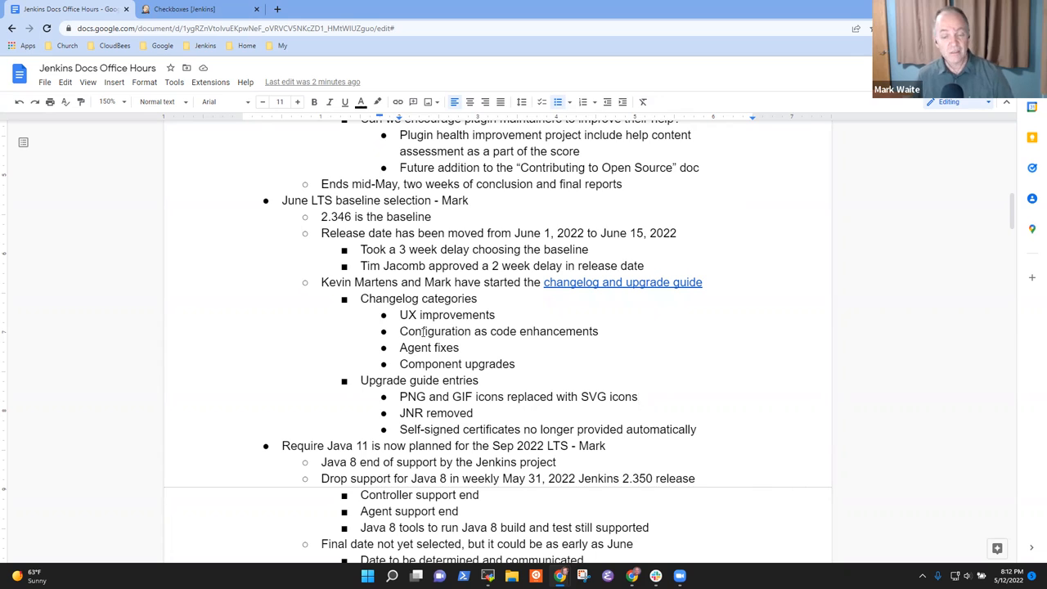
Add the nested note 'Working on the “long tail” of plugins with old references'.
{"action": "key", "text": "Return"}
{"action": "key", "text": "Tab"}
{"action": "type", "text": "WQo"}
{"action": "key", "text": "ctrl+BackSpace"}
{"action": "type", "text": "Working onthe \""}
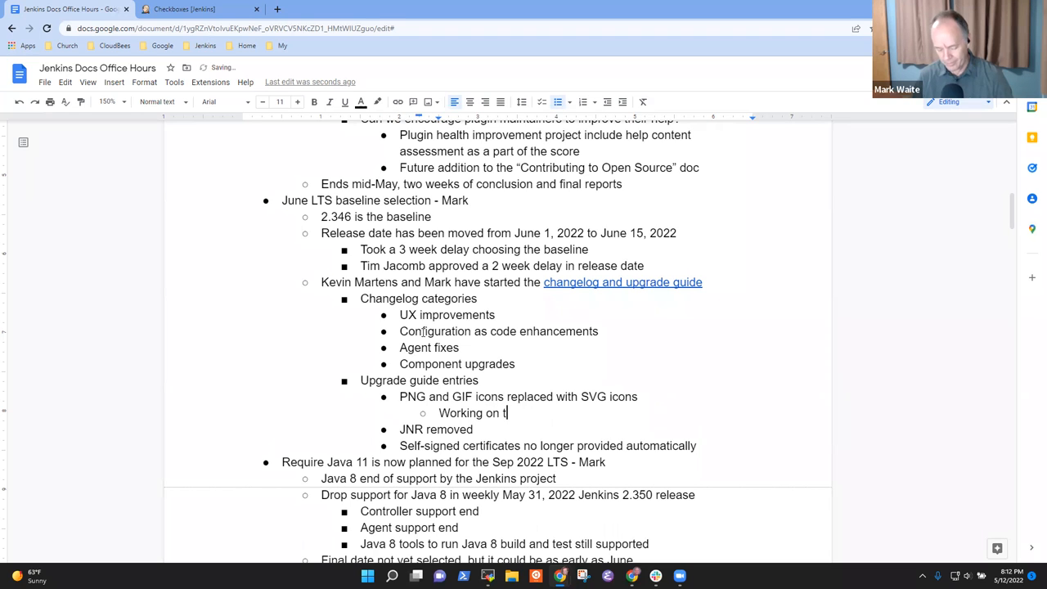
{"action": "type", "text": "tail” of plugins with outdated"}
{"action": "type", "text": " references"}
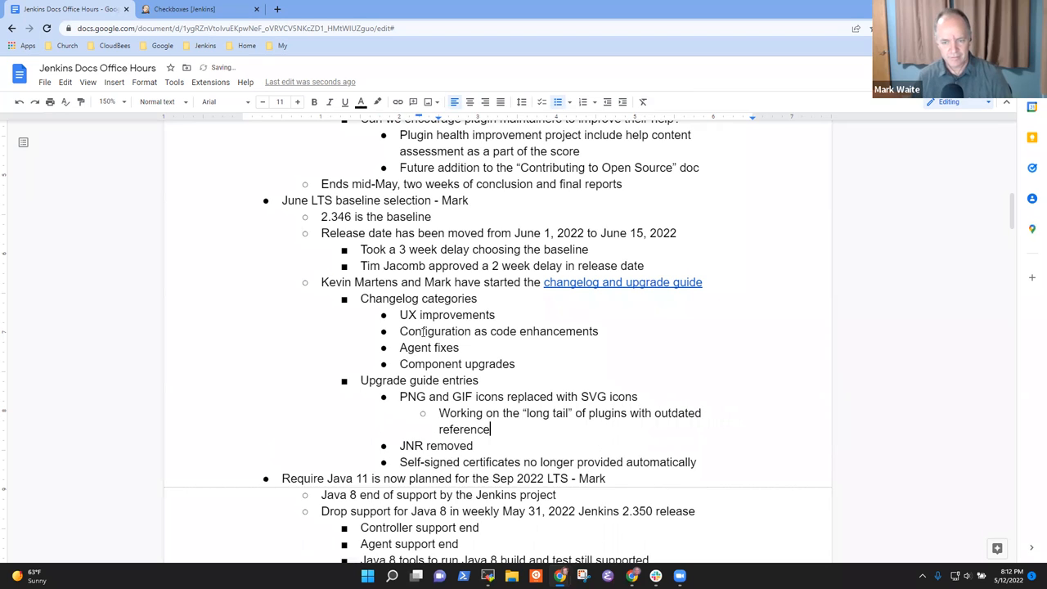
{"action": "key", "text": "ctrl+Left"}
{"action": "key", "text": "ctrl+shift+Left"}
{"action": "type", "text": "old"}
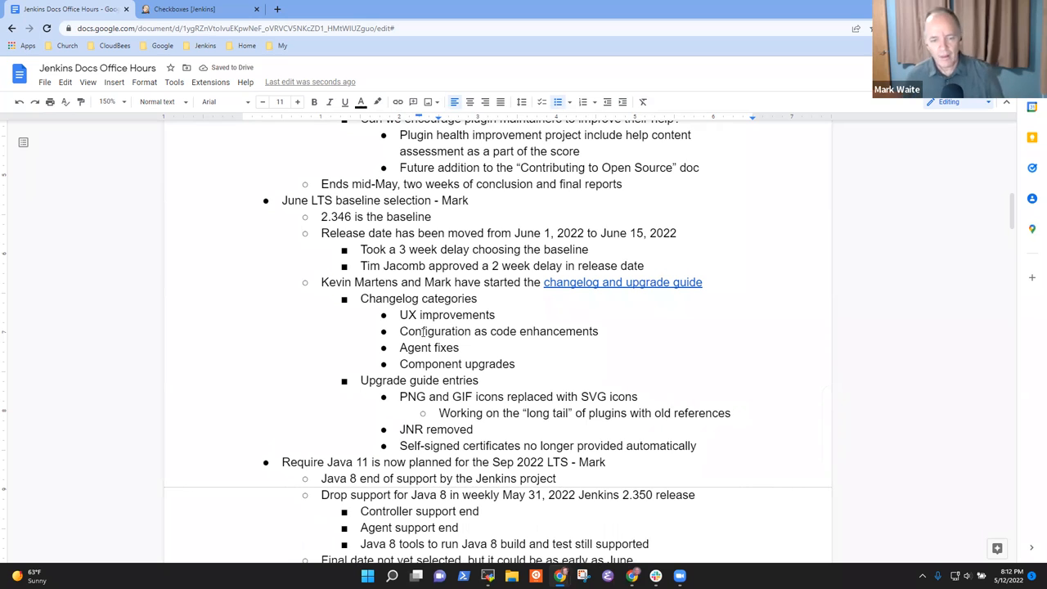
{"action": "triple_click", "coordinate": [366, 204]}
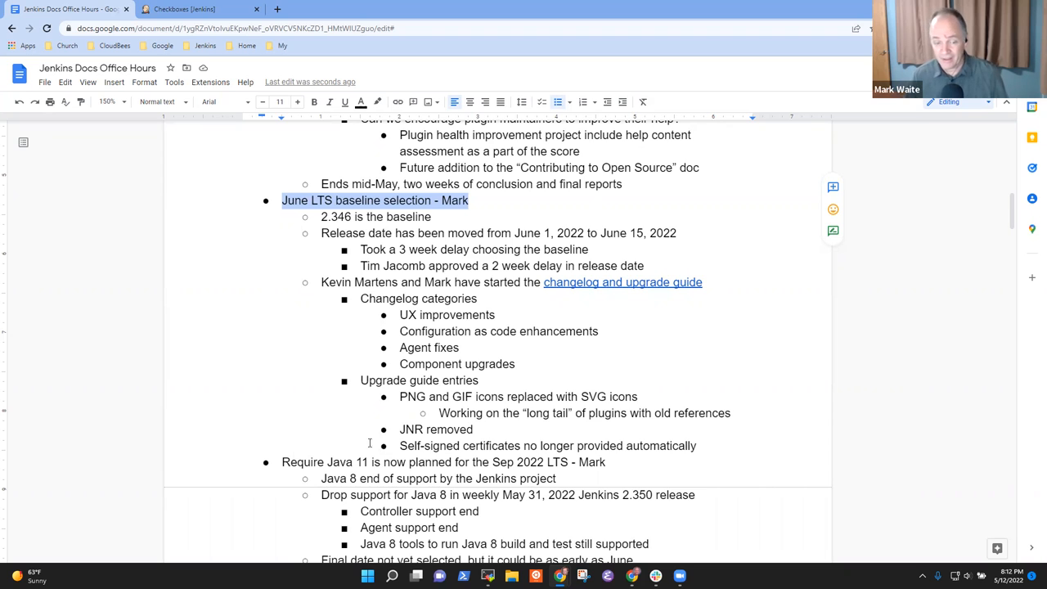
{"action": "scroll", "coordinate": [383, 444], "scroll_direction": "down", "scroll_amount": 3}
Review the Require Java 11 item and delete the outdated 'Final date not yet selected' text.
{"action": "left_click", "coordinate": [393, 244]}
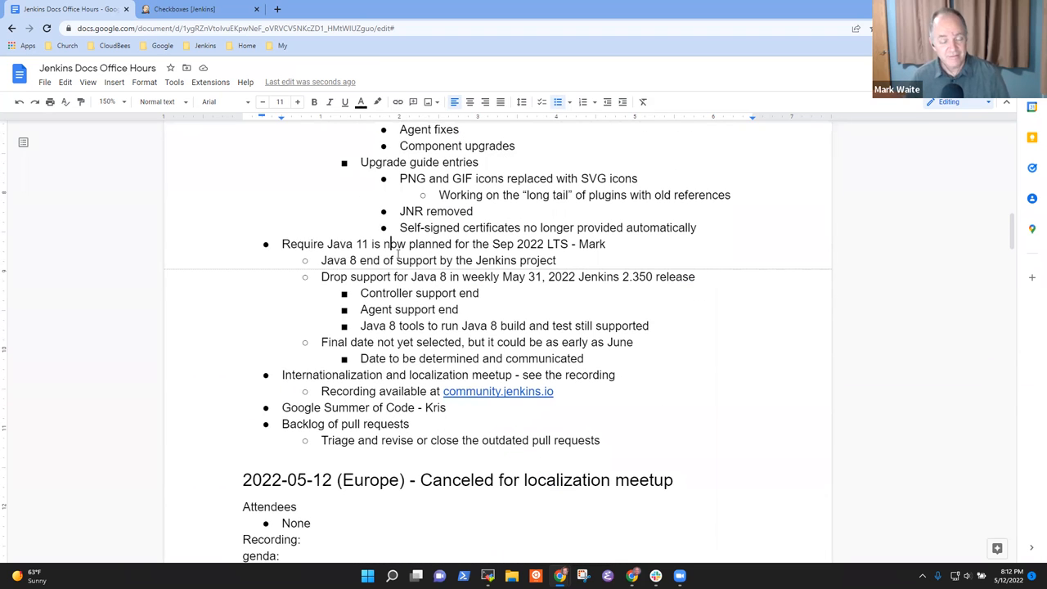
{"action": "key", "text": "Home"}
{"action": "key", "text": "shift+ctrl+Right"}
{"action": "key", "text": "shift+ctrl+Right"}
{"action": "key", "text": "shift+ctrl+Right"}
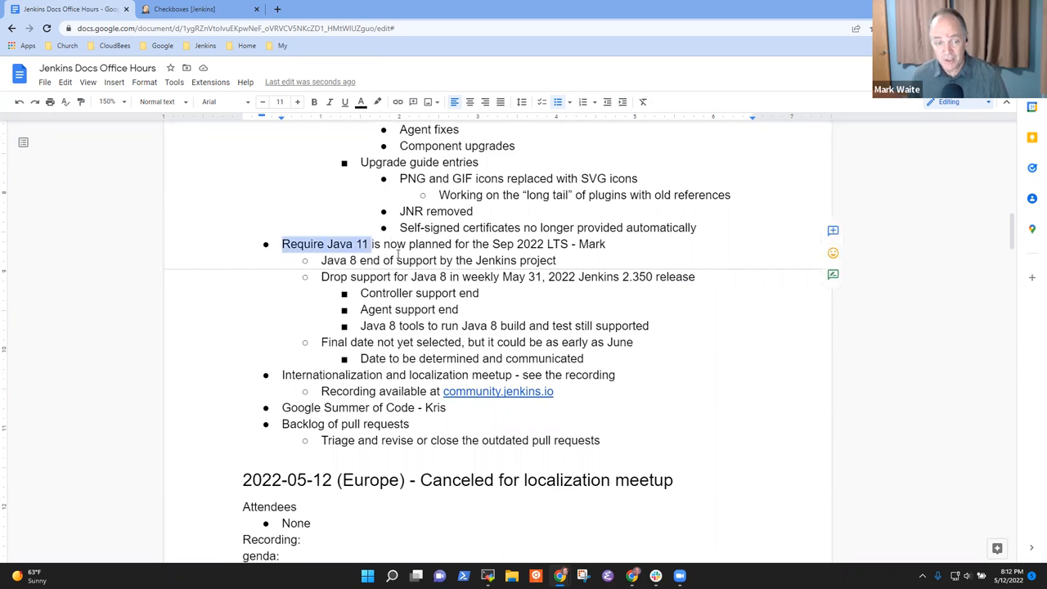
{"action": "key", "text": "Right"}
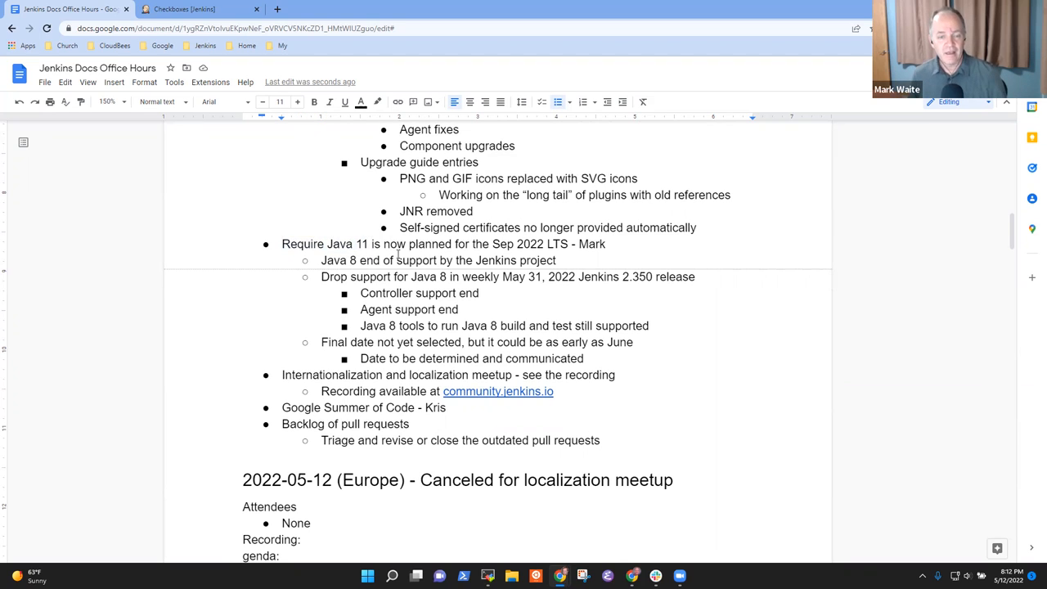
{"action": "key", "text": "Down"}
{"action": "key", "text": "Down"}
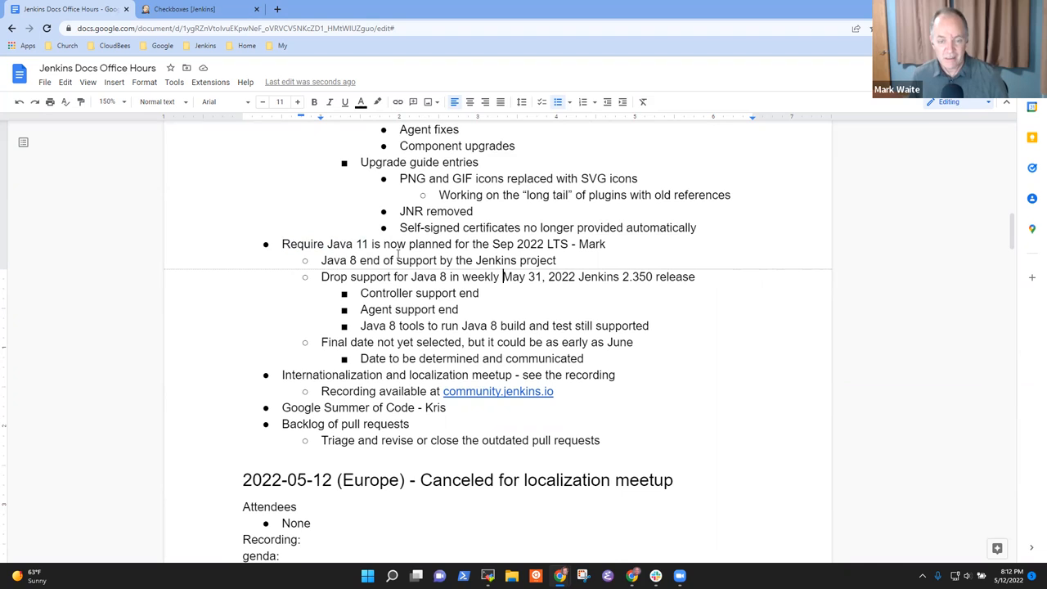
{"action": "key", "text": "ctrl+shift+Right"}
{"action": "key", "text": "ctrl+shift+Right"}
{"action": "key", "text": "ctrl+shift+Right"}
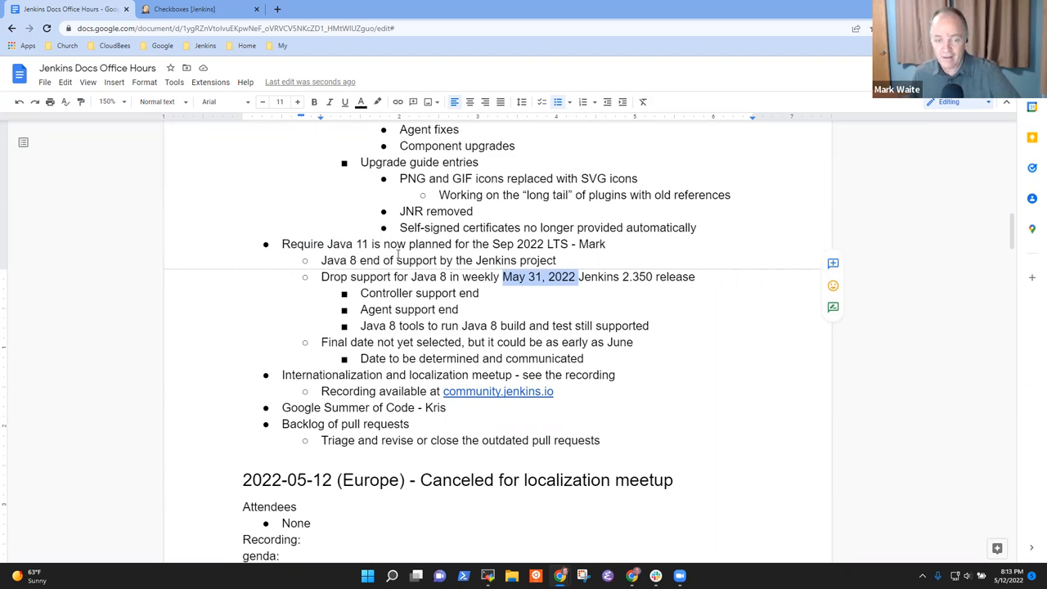
{"action": "key", "text": "Up"}
{"action": "key", "text": "Down"}
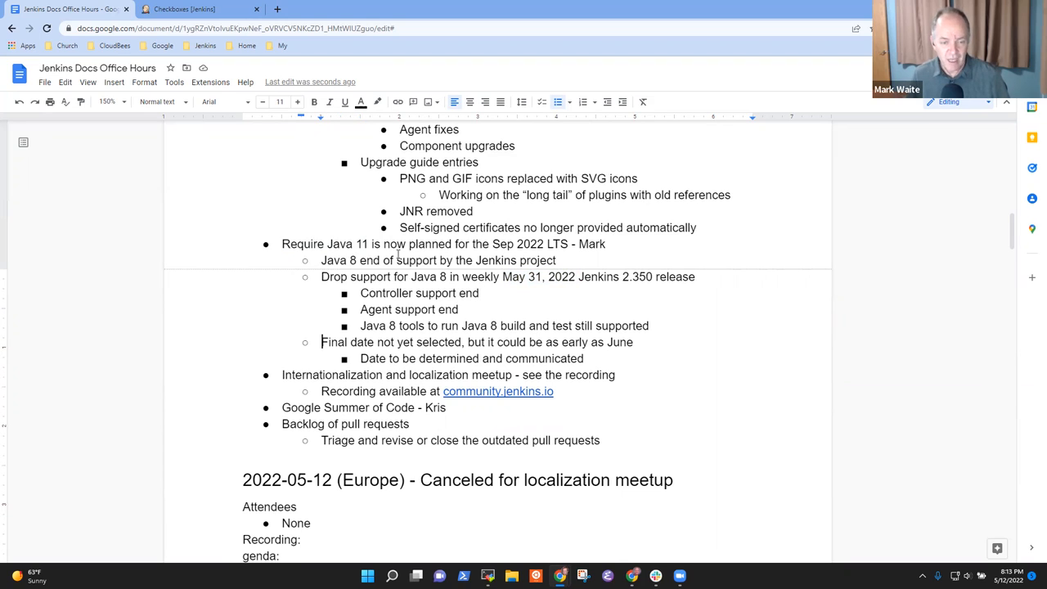
{"action": "key", "text": "shift+End"}
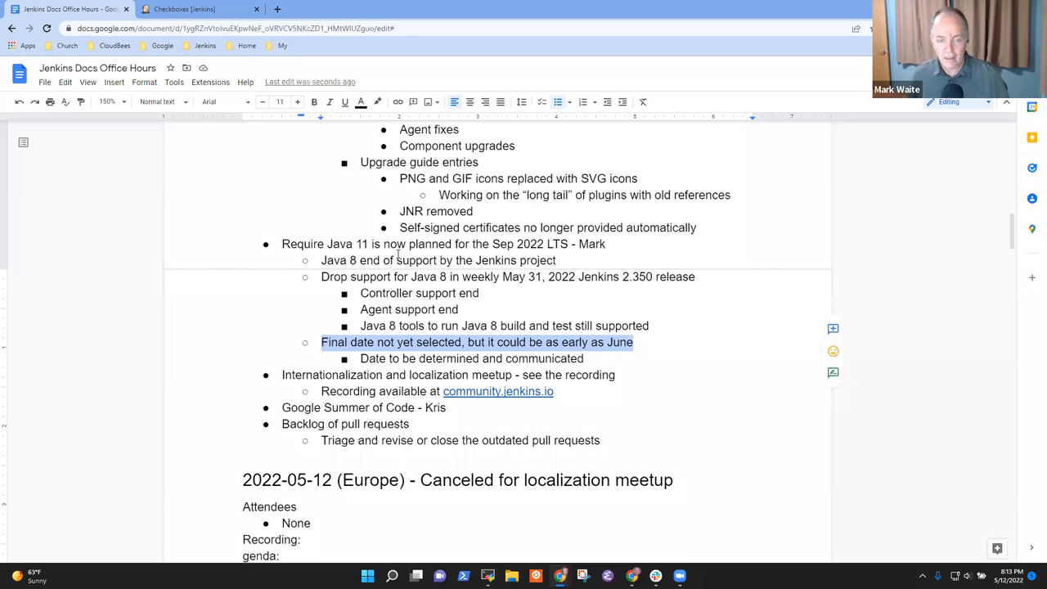
{"action": "key", "text": "Delete"}
{"action": "type", "text": "Final date is still under discussion, but May 31, "}
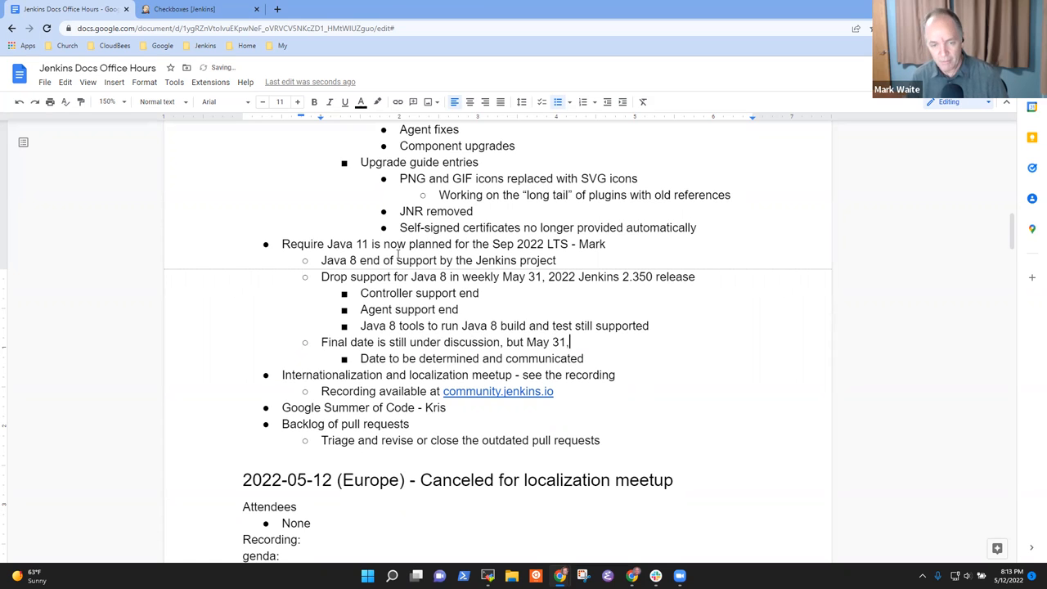
{"action": "type", "text": "2022 looks likely"}
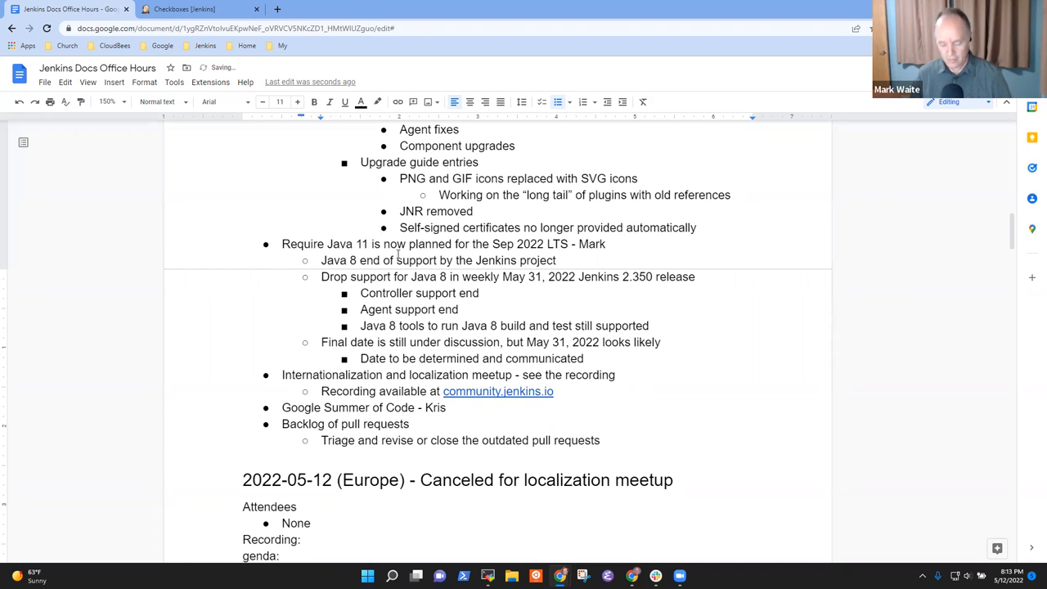
{"action": "type", "text": " for weekly"}
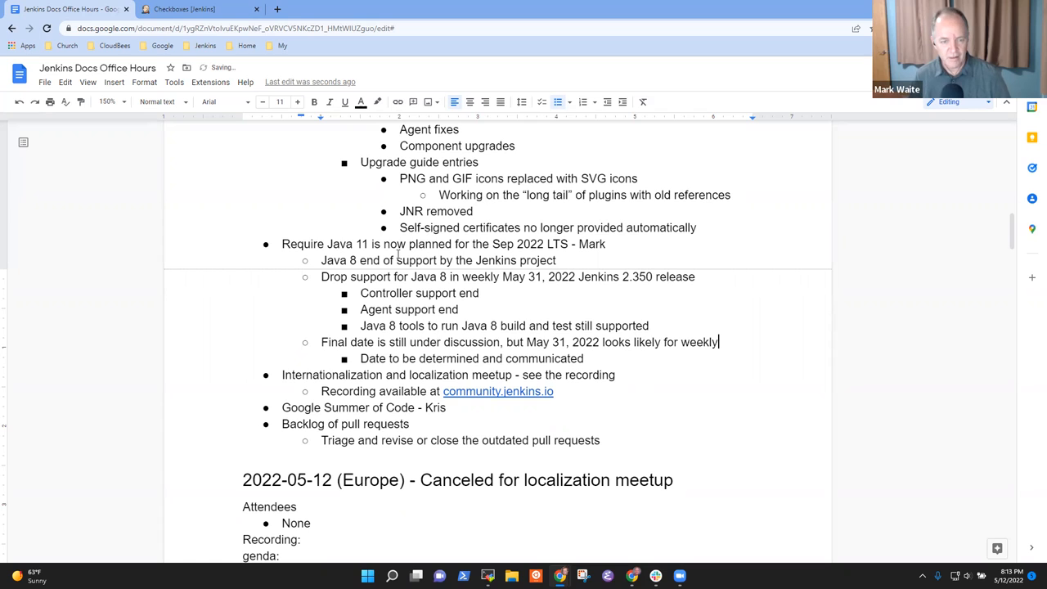
Replace the 'Date to be determined' bullet with the Sept 2022 LTS date and add a 'Java 11 fixes and improvements' bullet.
{"action": "key", "text": "shift+Home"}
{"action": "type", "text": "Sept 202"}
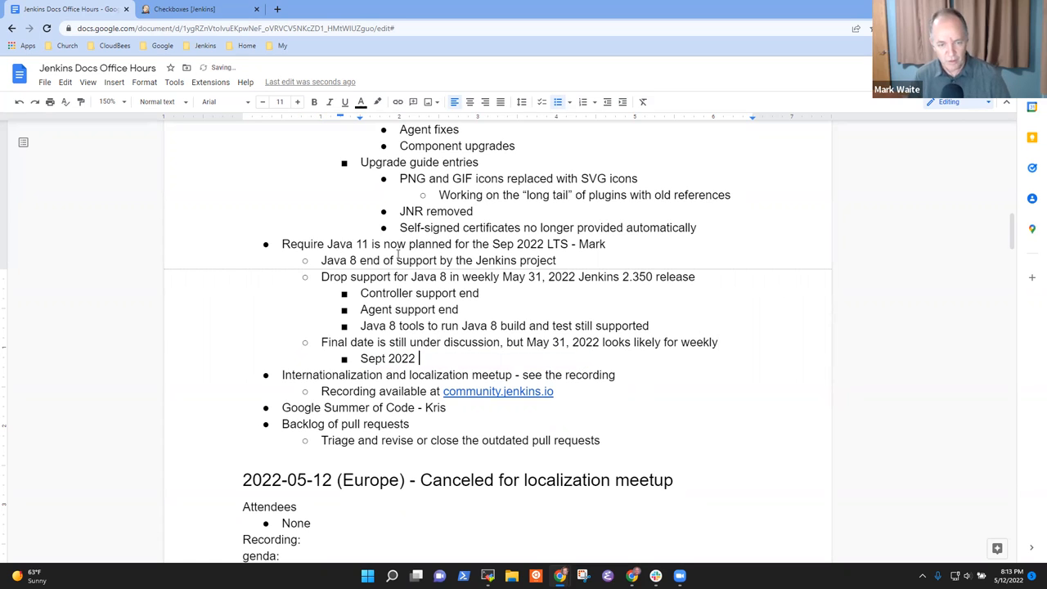
{"action": "type", "text": "LTS for"}
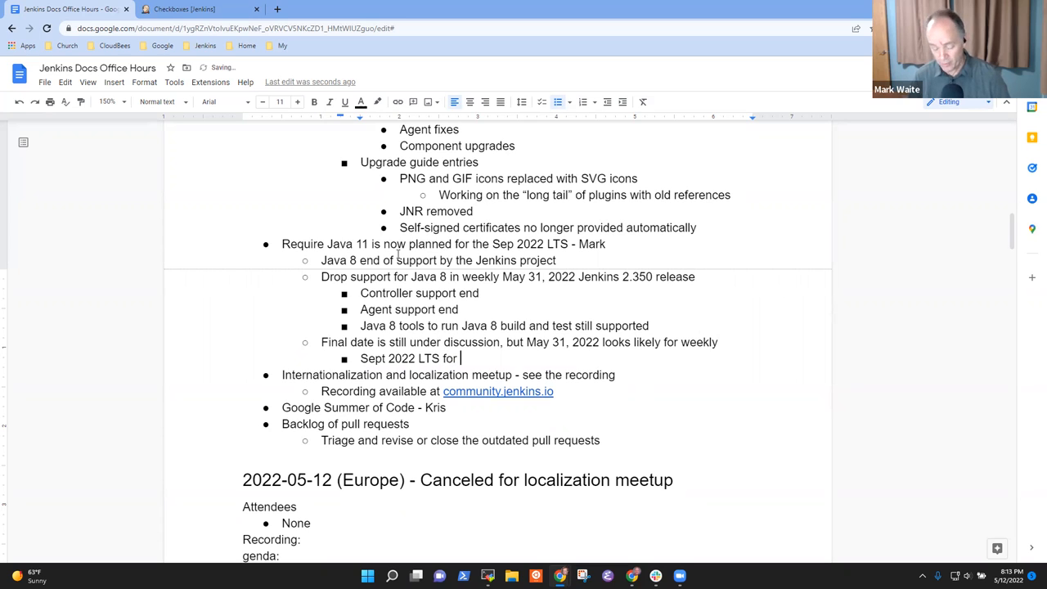
{"action": "type", "text": "fin"}
{"action": "key", "text": "BackSpace"}
{"action": "key", "text": "BackSpace"}
{"action": "type", "text": "irst LTS that requires "}
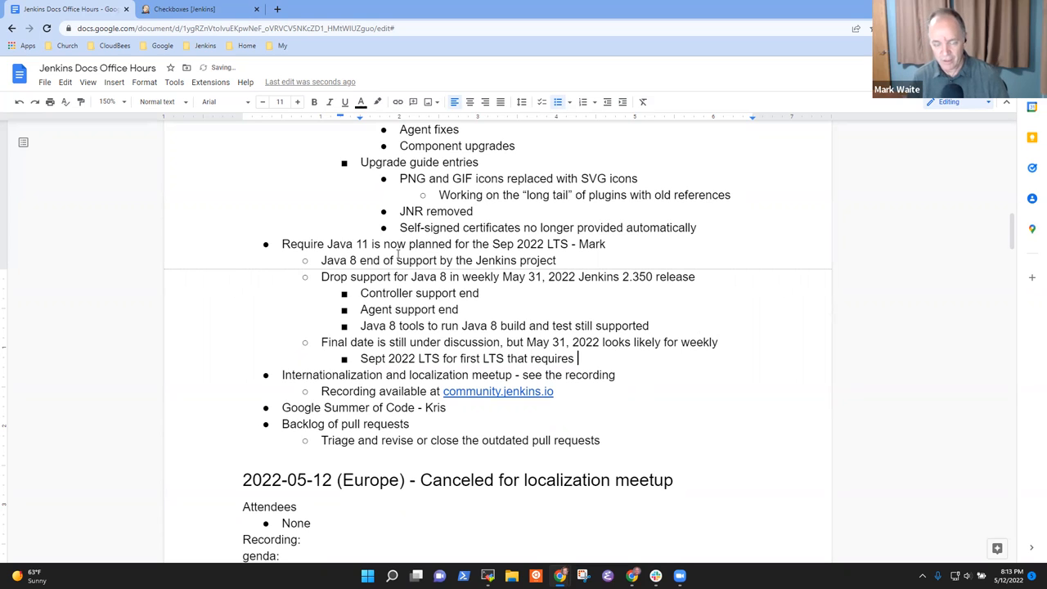
{"action": "type", "text": "Java 11 or newer"}
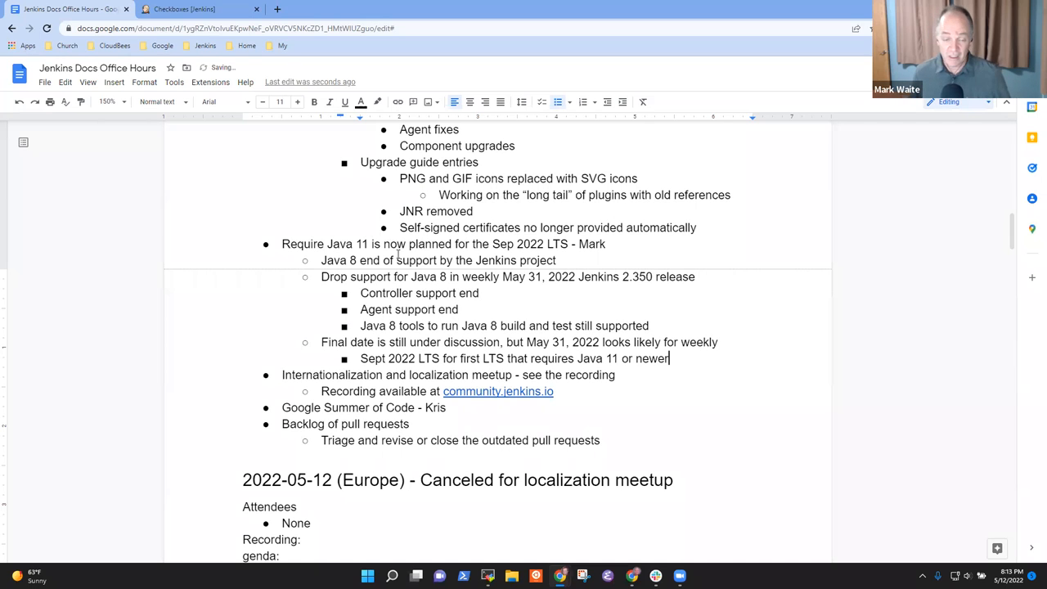
{"action": "key", "text": "Return"}
{"action": "key", "text": "shift+Tab"}
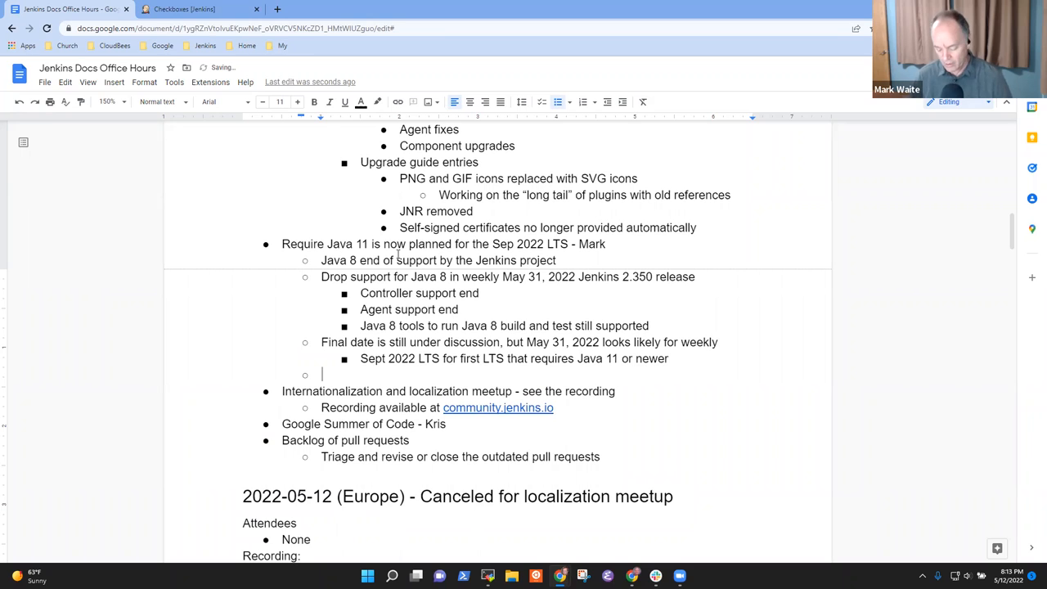
{"action": "type", "text": "Java 11 "}
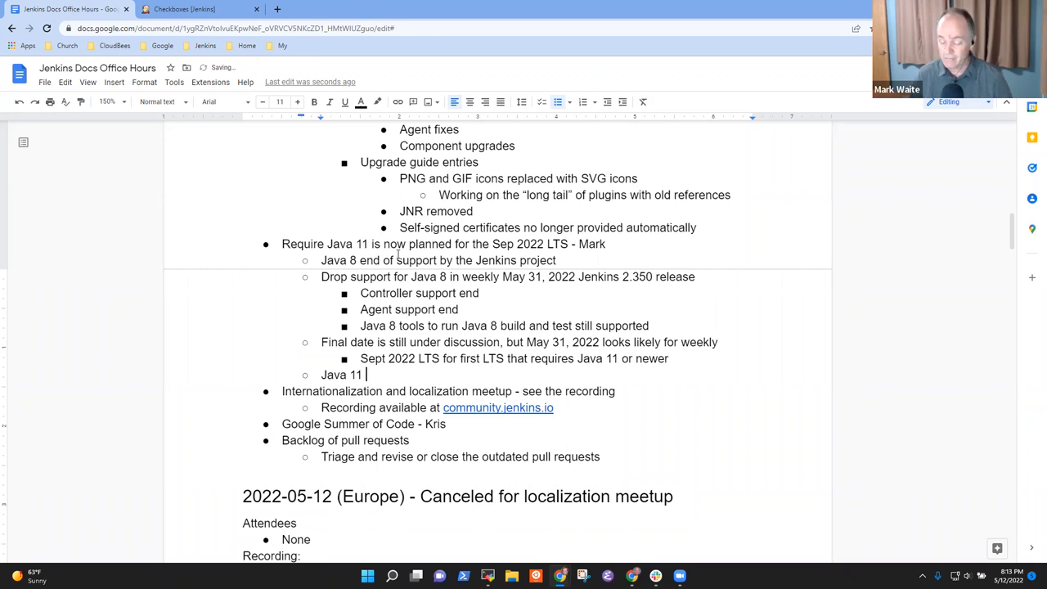
{"action": "type", "text": "fixe"}
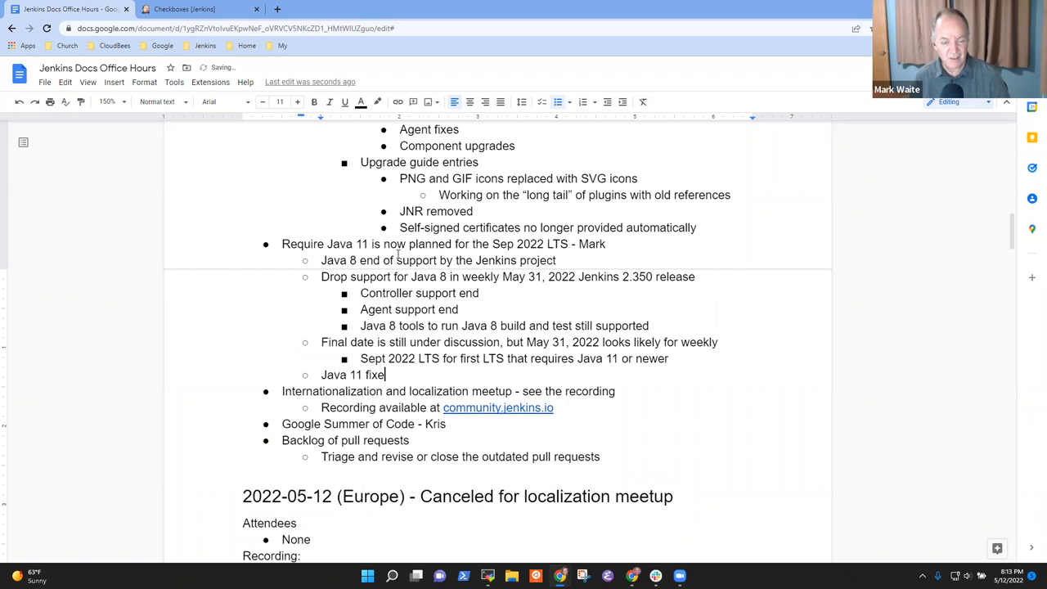
{"action": "type", "text": "s and improvements"}
Nest a note that the JAXB library has some “surprises” in Java 11.
{"action": "key", "text": "Return"}
{"action": "key", "text": "Tab"}
{"action": "type", "text": "JAXB"}
{"action": "type", "text": "brary"}
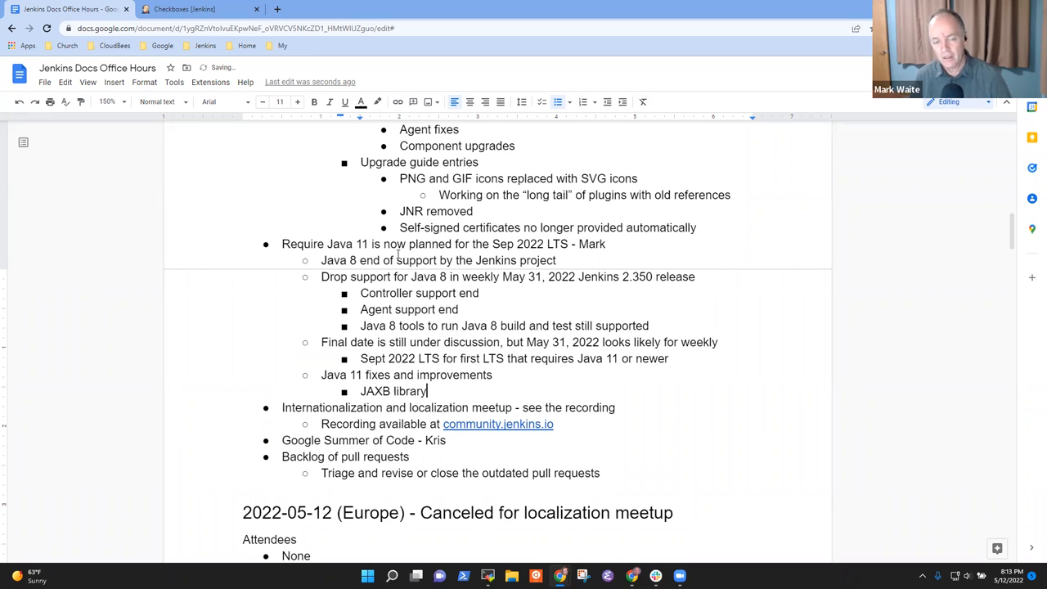
{"action": "type", "text": "has some “"}
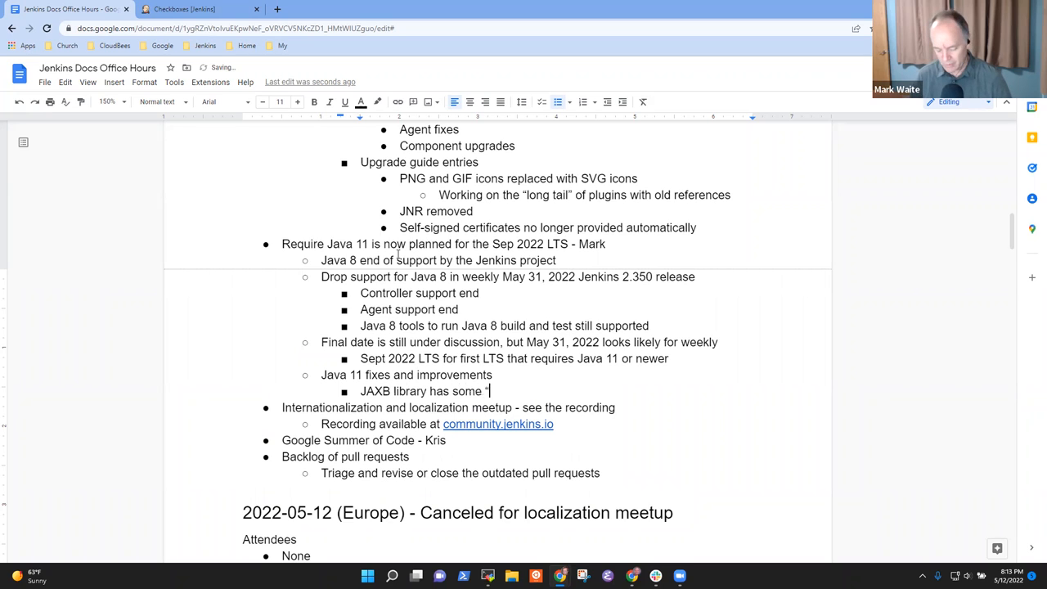
{"action": "type", "text": "surprieses"}
{"action": "key", "text": "BackSpace"}
{"action": "key", "text": "BackSpace"}
{"action": "key", "text": "BackSpace"}
{"action": "type", "text": "ses”inm "}
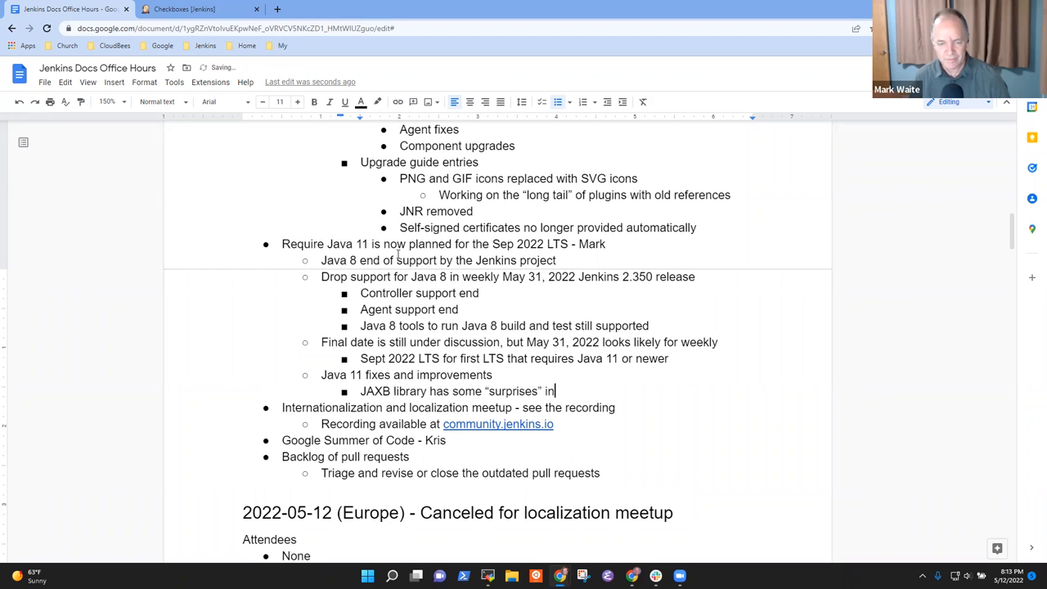
{"action": "type", "text": " Java 11"}
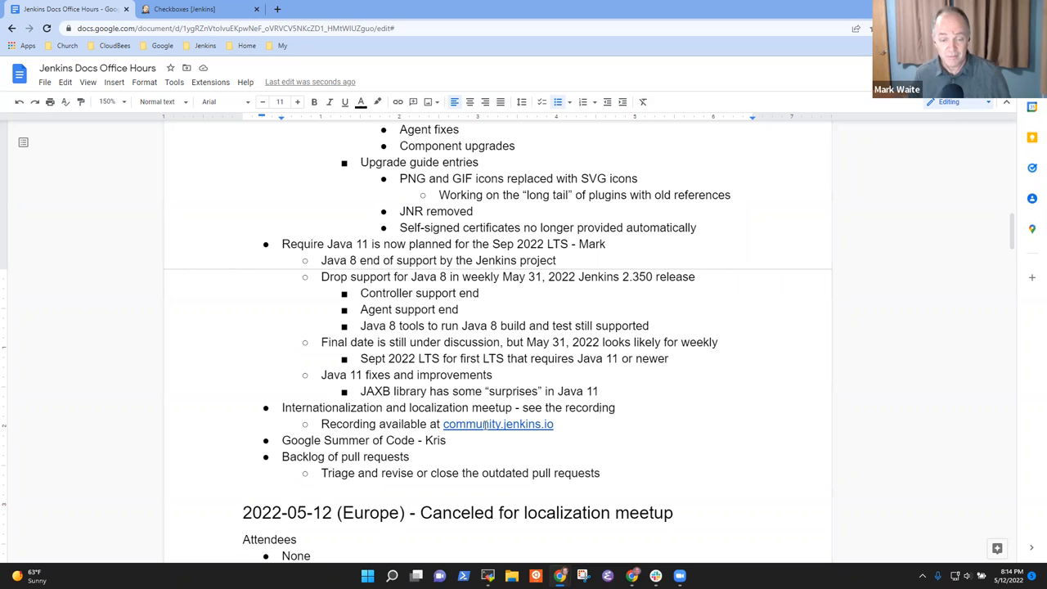
Add a sub-bullet after the recording link: Need better documentation on internationalizing core and plugins.
{"action": "left_click", "coordinate": [560, 426]}
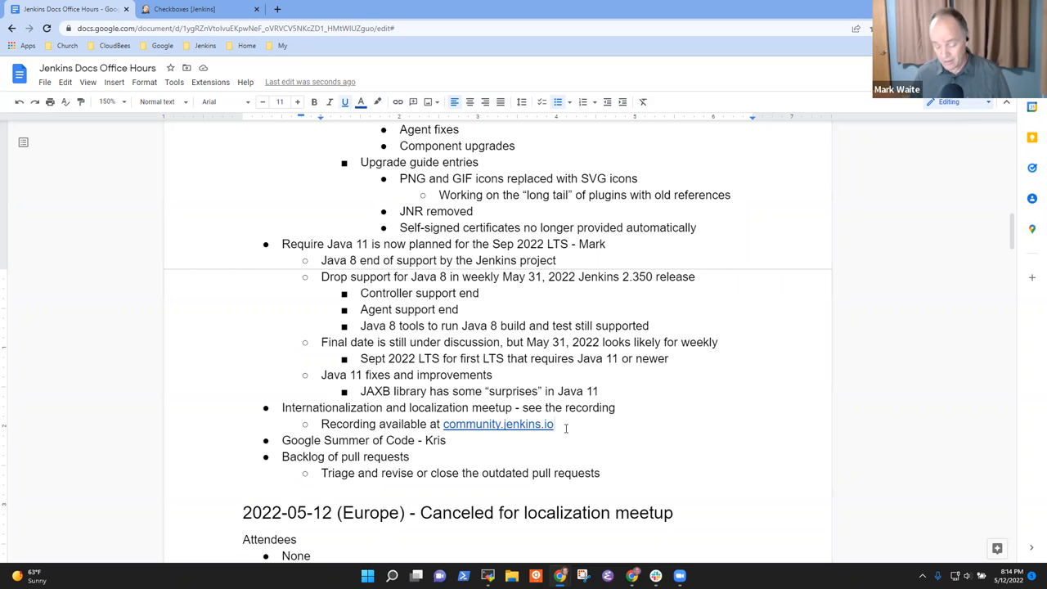
{"action": "key", "text": "Return"}
{"action": "type", "text": "Need "}
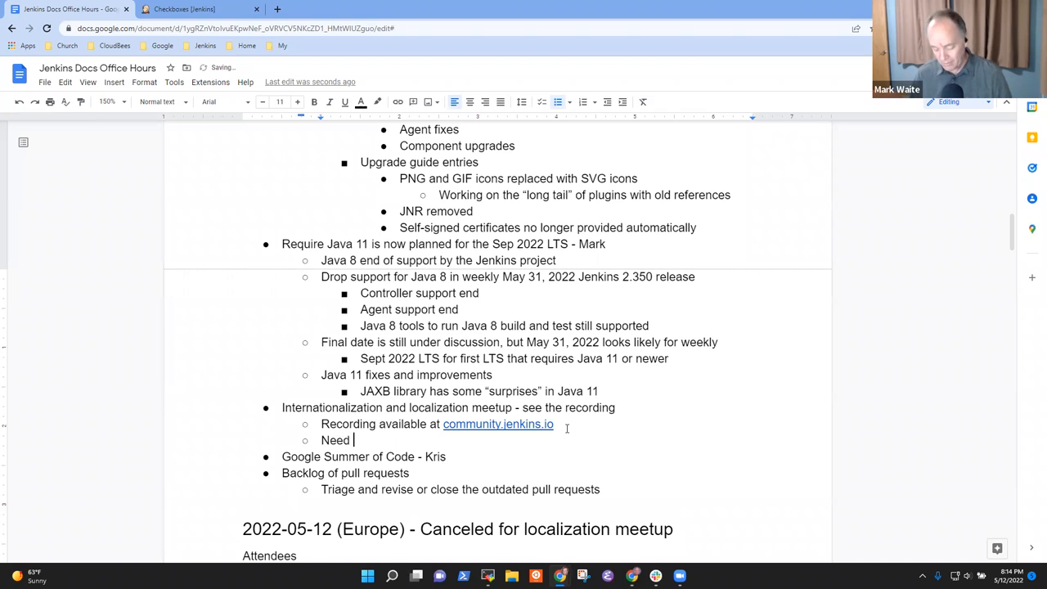
{"action": "type", "text": "better documentation on"}
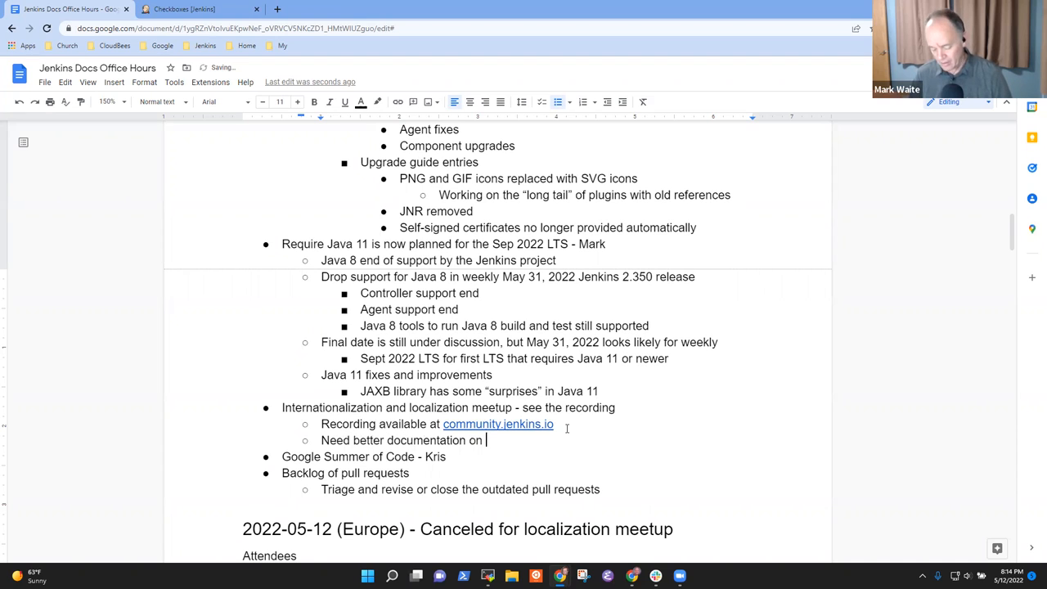
{"action": "type", "text": "internat"}
{"action": "type", "text": "i9o"}
{"action": "type", "text": "onaliz"}
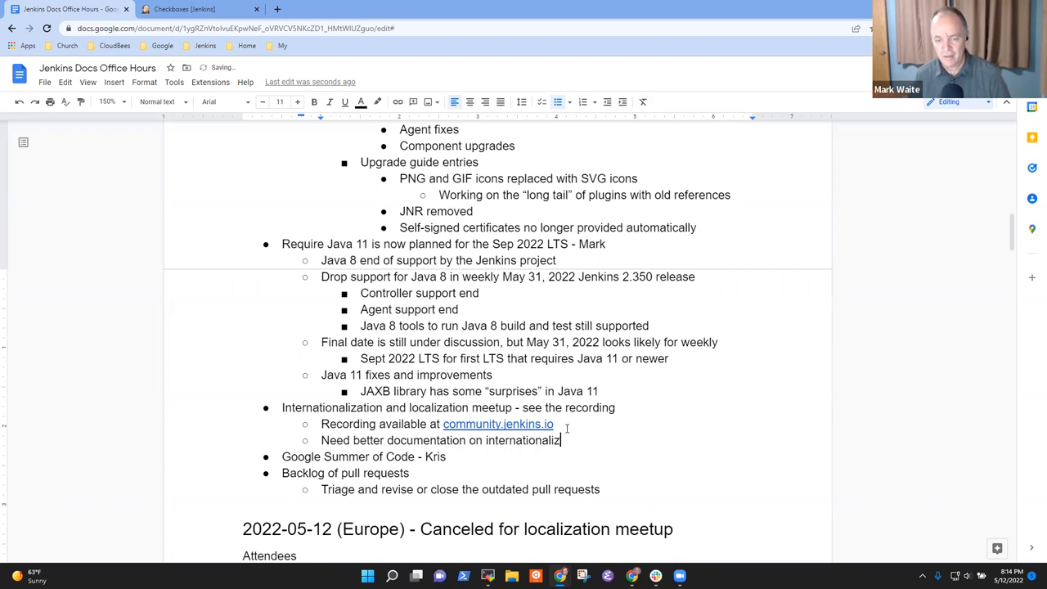
{"action": "type", "text": "ing "}
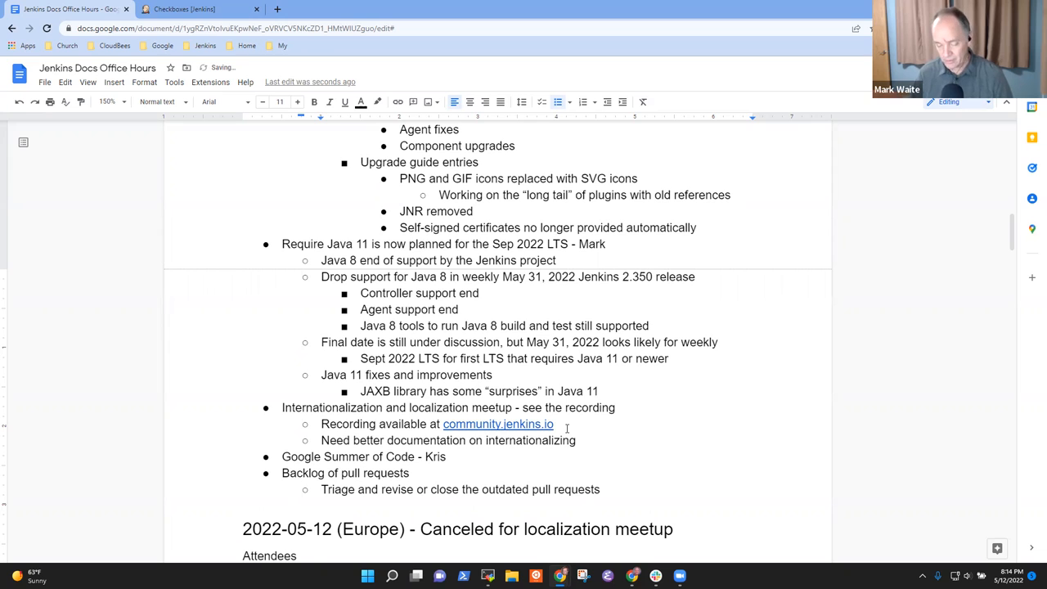
{"action": "type", "text": "core and plugins"}
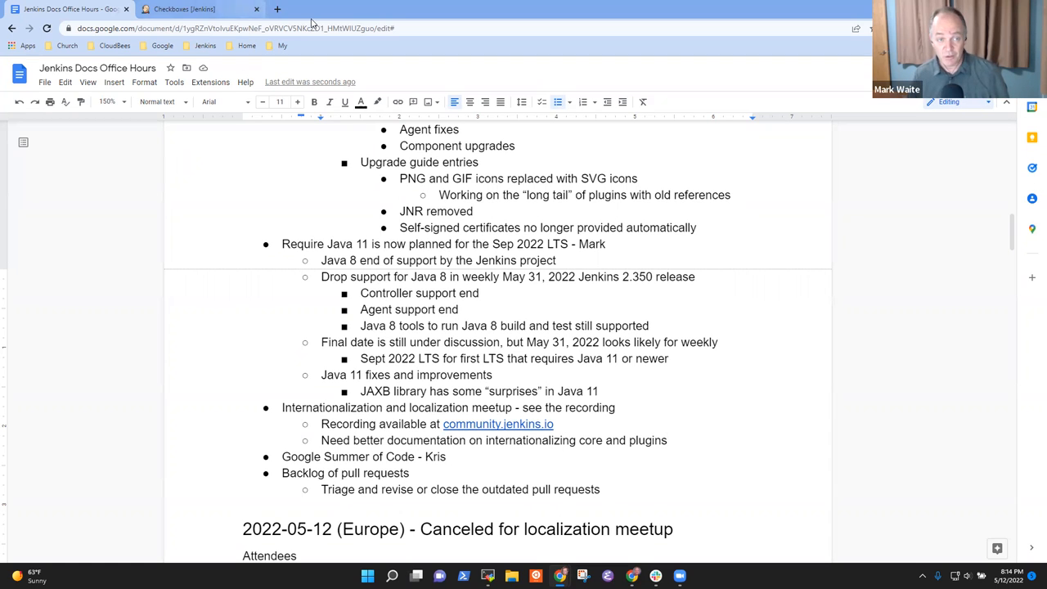
Go to crowdin.jenkins.io in a new tab and open the Elastic Axis plugin project.
{"action": "left_click", "coordinate": [278, 9]}
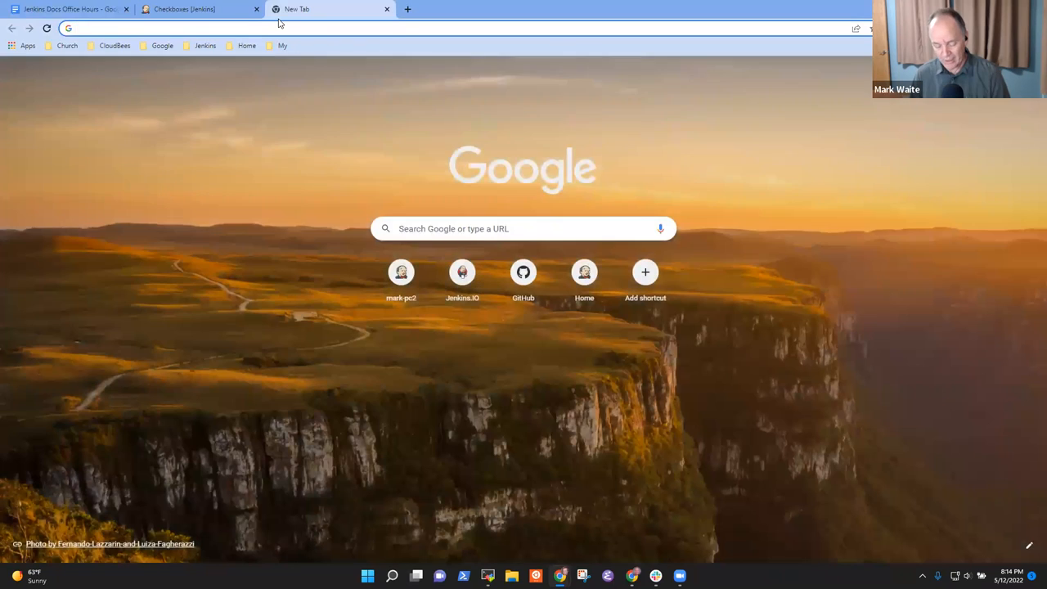
{"action": "type", "text": "crowd"}
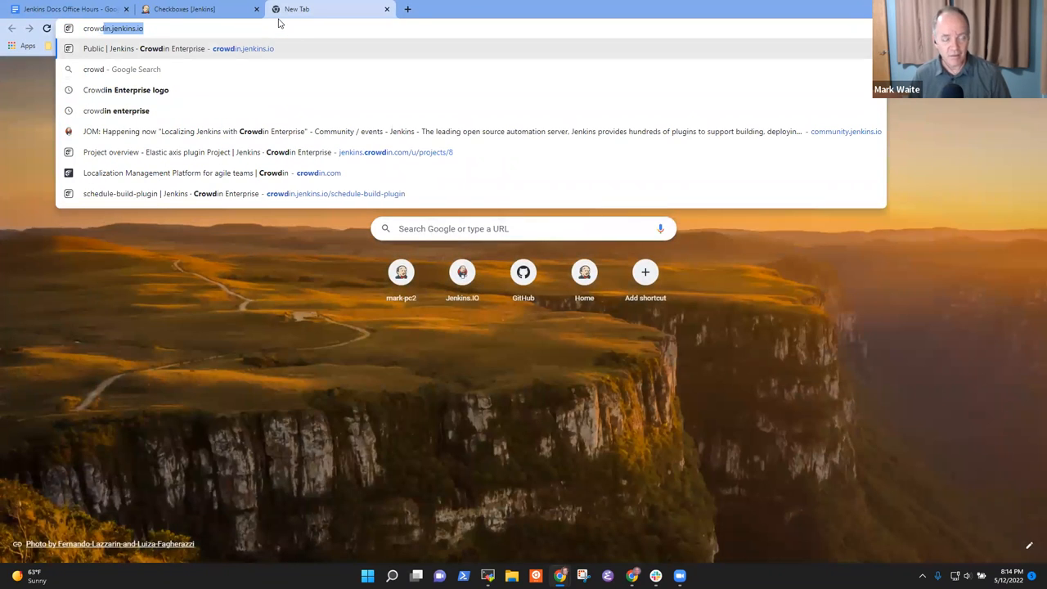
{"action": "key", "text": "Return"}
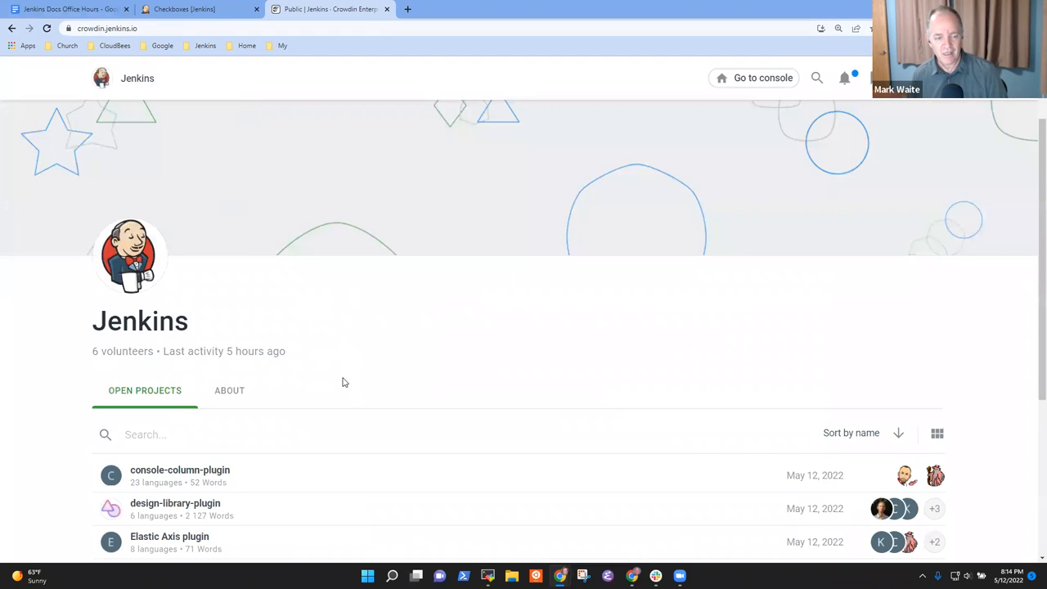
{"action": "scroll", "coordinate": [343, 384], "scroll_direction": "down", "scroll_amount": 5}
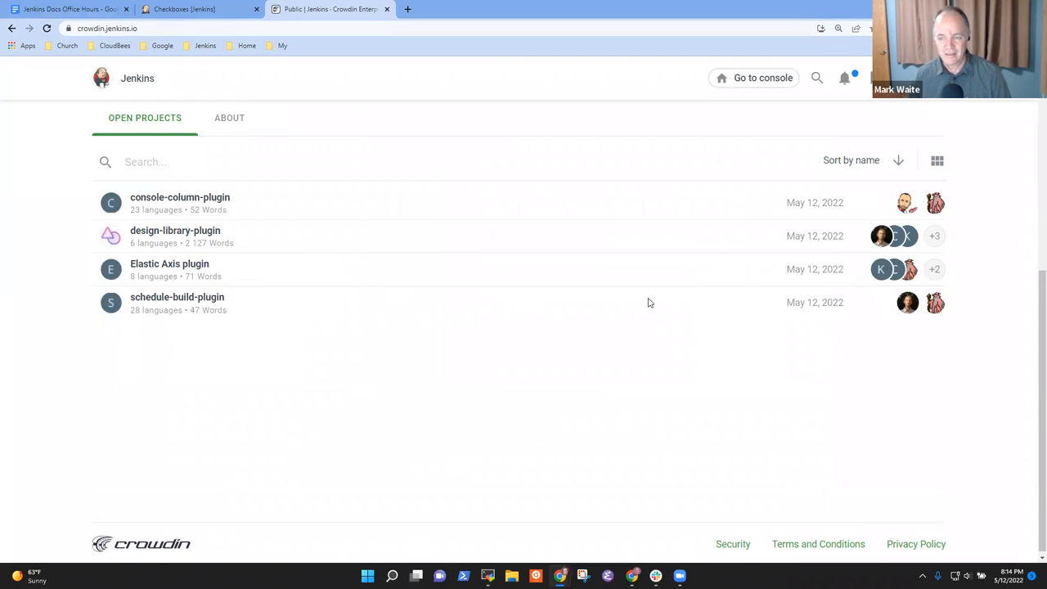
{"action": "scroll", "coordinate": [440, 382], "scroll_direction": "up", "scroll_amount": 5}
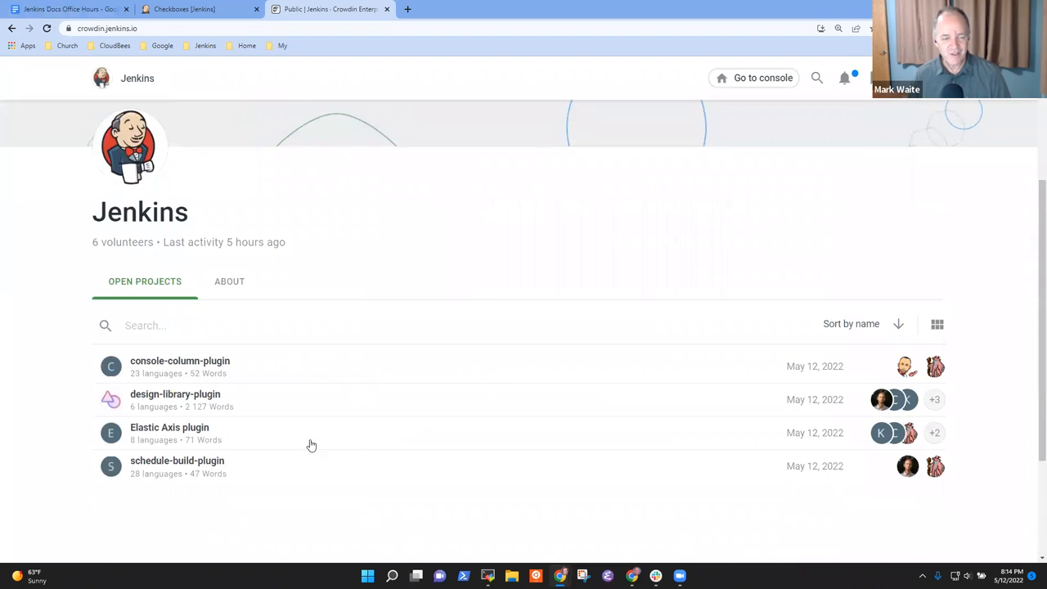
{"action": "left_click", "coordinate": [152, 427]}
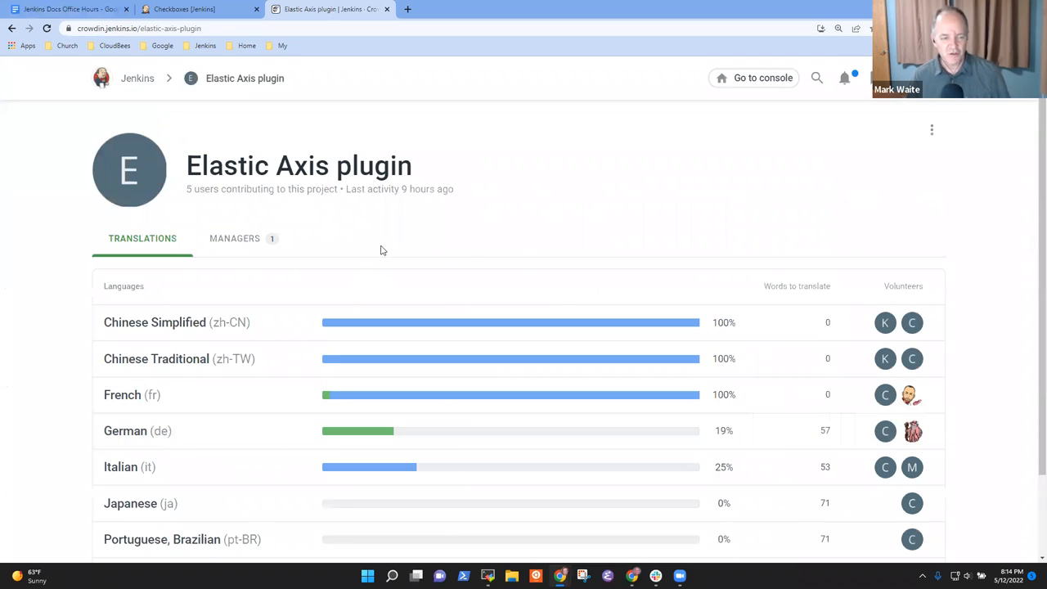
{"action": "mouse_move", "coordinate": [464, 322]}
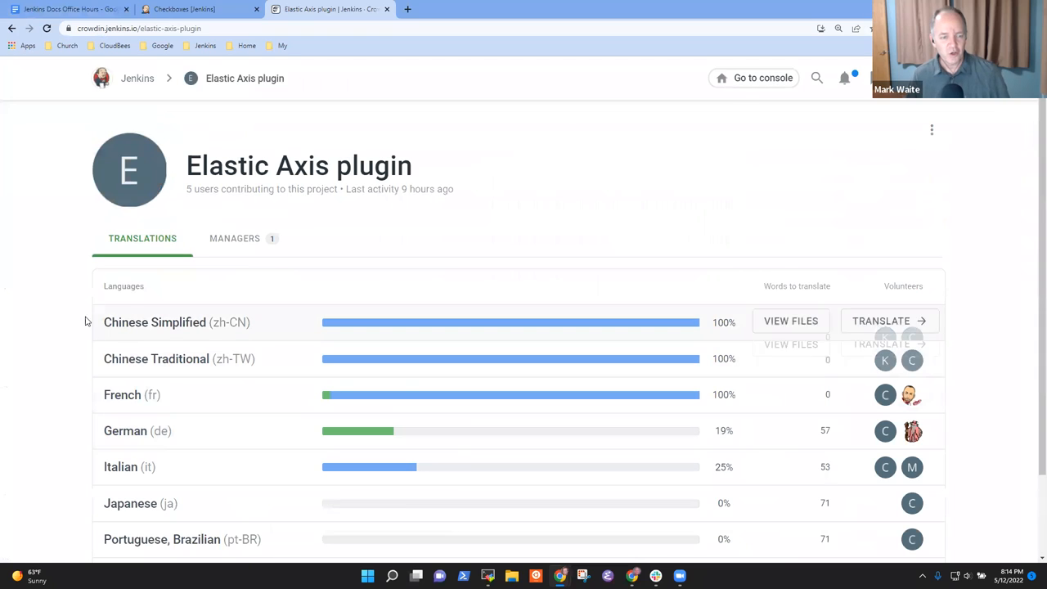
Point out the Chinese Simplified (zh-CN) and Chinese Traditional (zh-TW) entries and the project title.
{"action": "left_click_drag", "start_coordinate": [270, 324], "coordinate": [235, 323]}
{"action": "left_click_drag", "start_coordinate": [171, 330], "coordinate": [77, 331]}
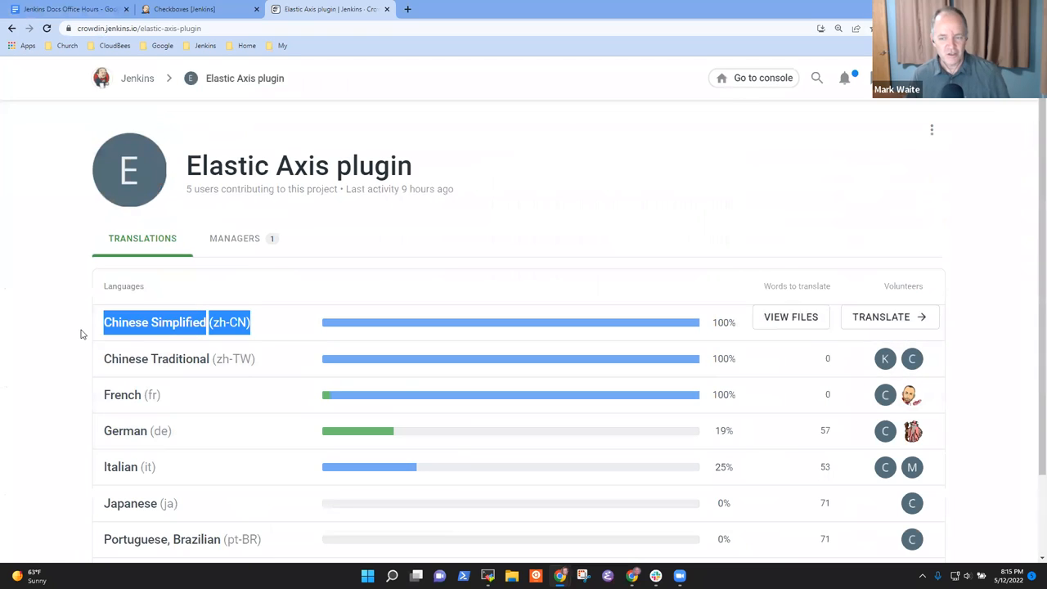
{"action": "left_click_drag", "start_coordinate": [261, 364], "coordinate": [97, 360]}
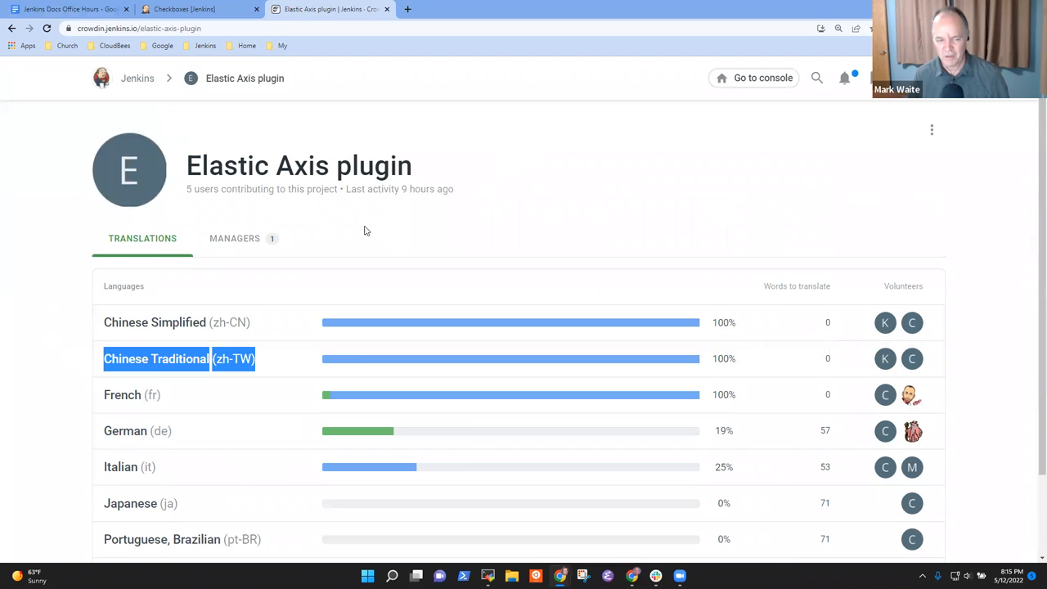
{"action": "mouse_move", "coordinate": [524, 466]}
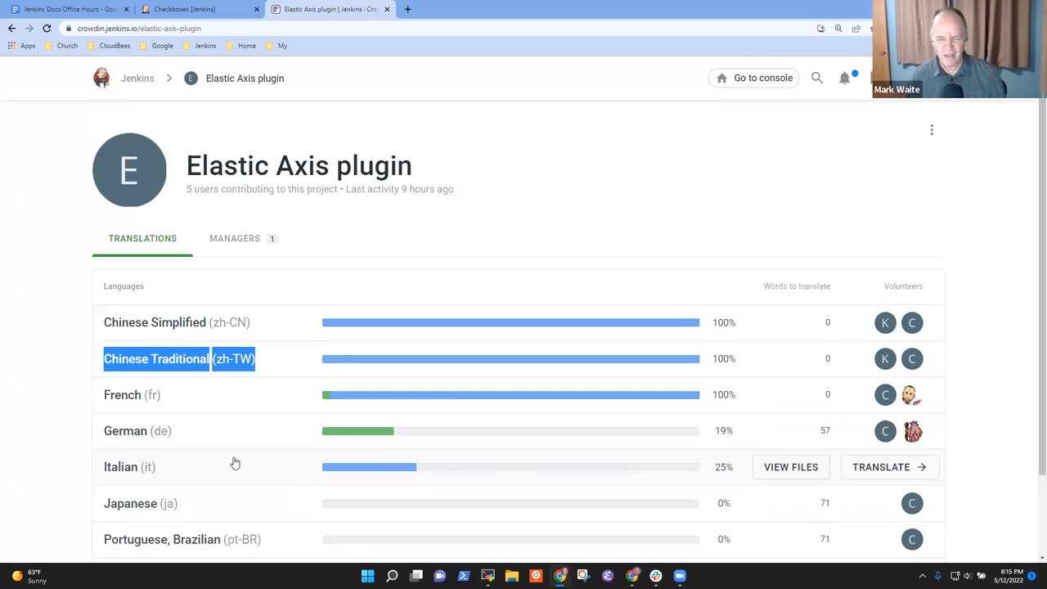
{"action": "mouse_move", "coordinate": [233, 468]}
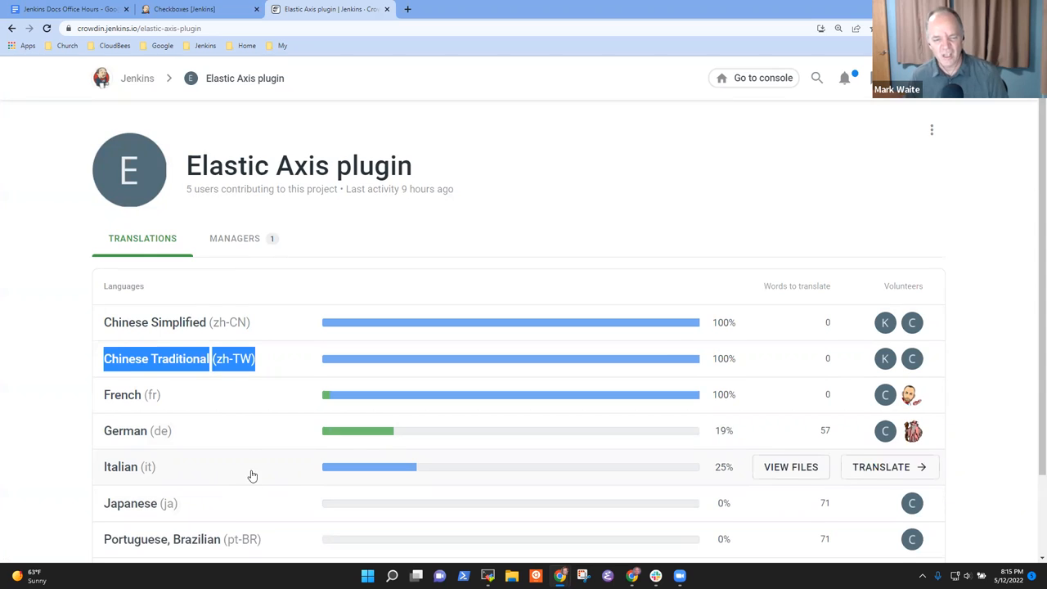
{"action": "scroll", "coordinate": [252, 483], "scroll_direction": "down", "scroll_amount": 2}
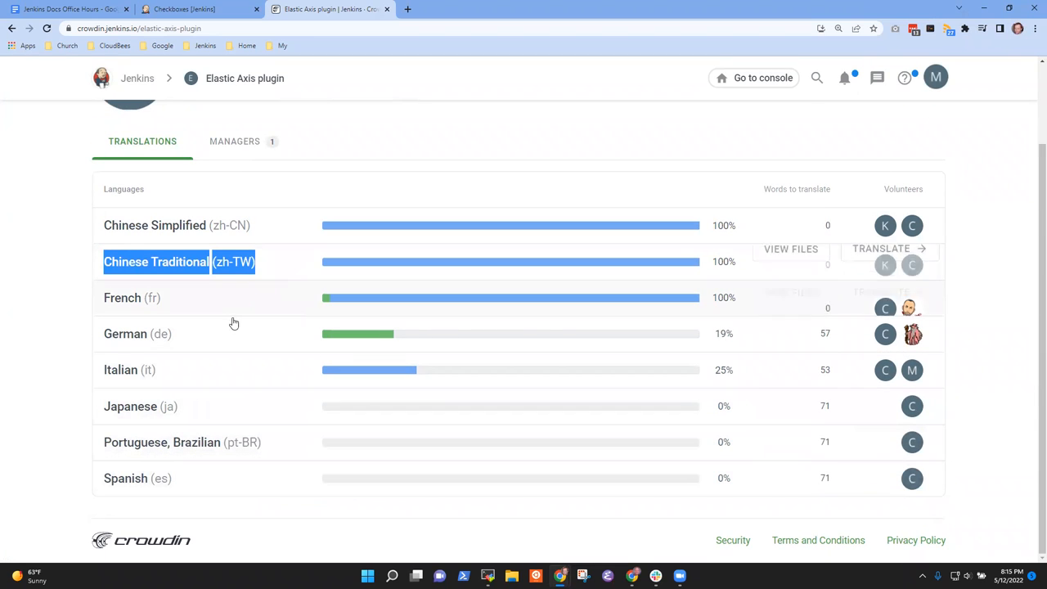
{"action": "scroll", "coordinate": [356, 311], "scroll_direction": "up", "scroll_amount": 2}
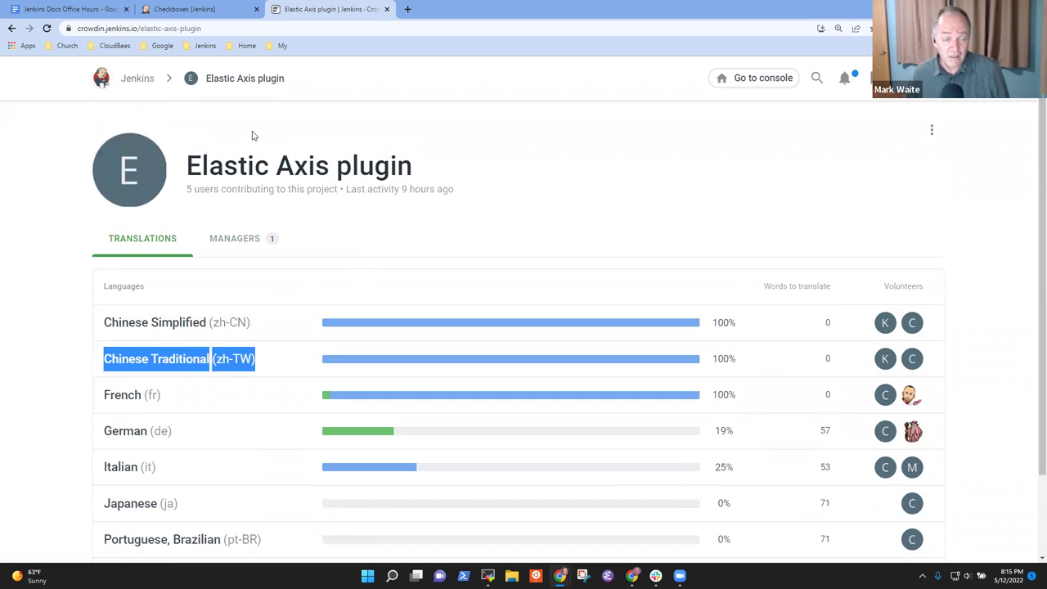
{"action": "double_click", "coordinate": [233, 169]}
{"action": "left_click_drag", "start_coordinate": [233, 169], "coordinate": [401, 169]}
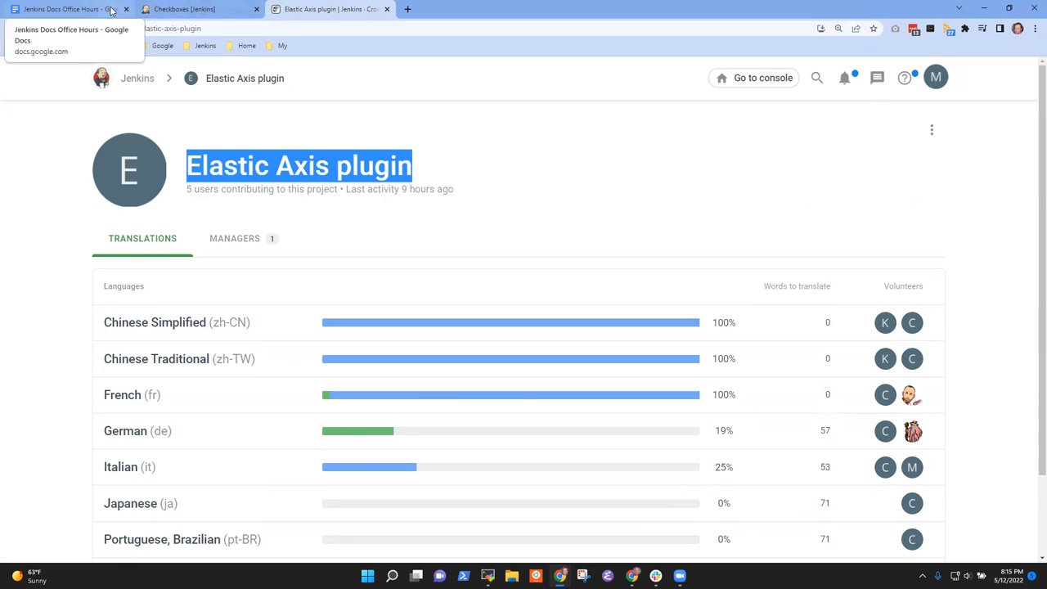
Note the Crowdin registration work and that plugins automatically go through three stages.
{"action": "left_click", "coordinate": [86, 9]}
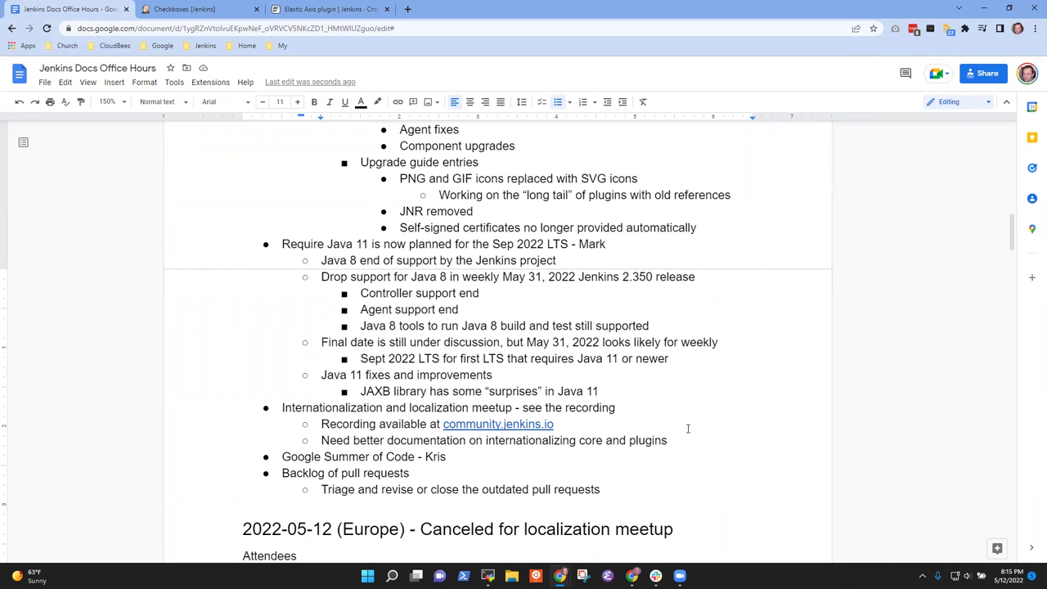
{"action": "key", "text": "Return"}
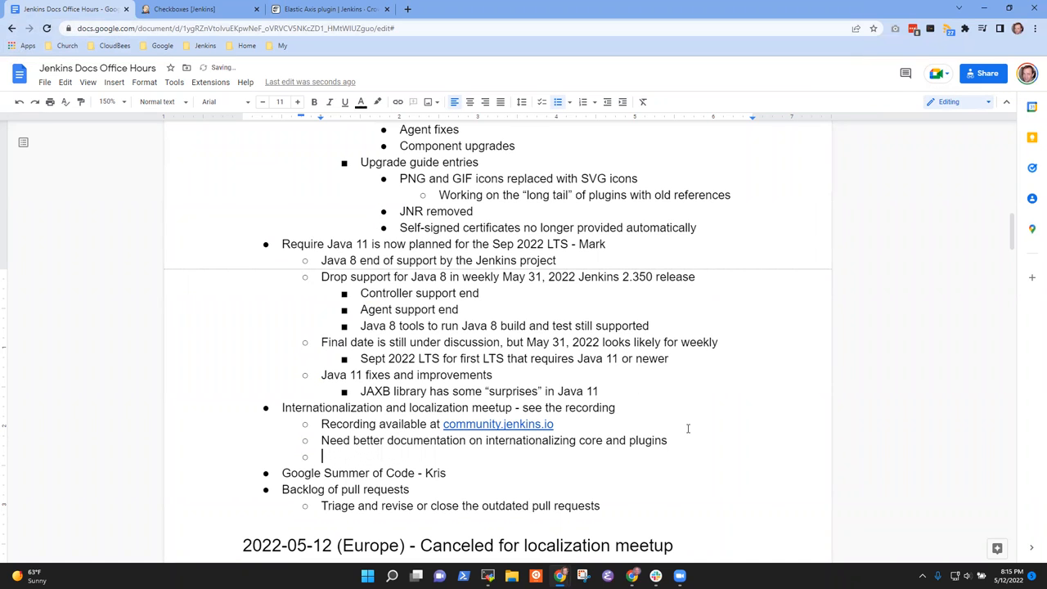
{"action": "type", "text": "Lots of"}
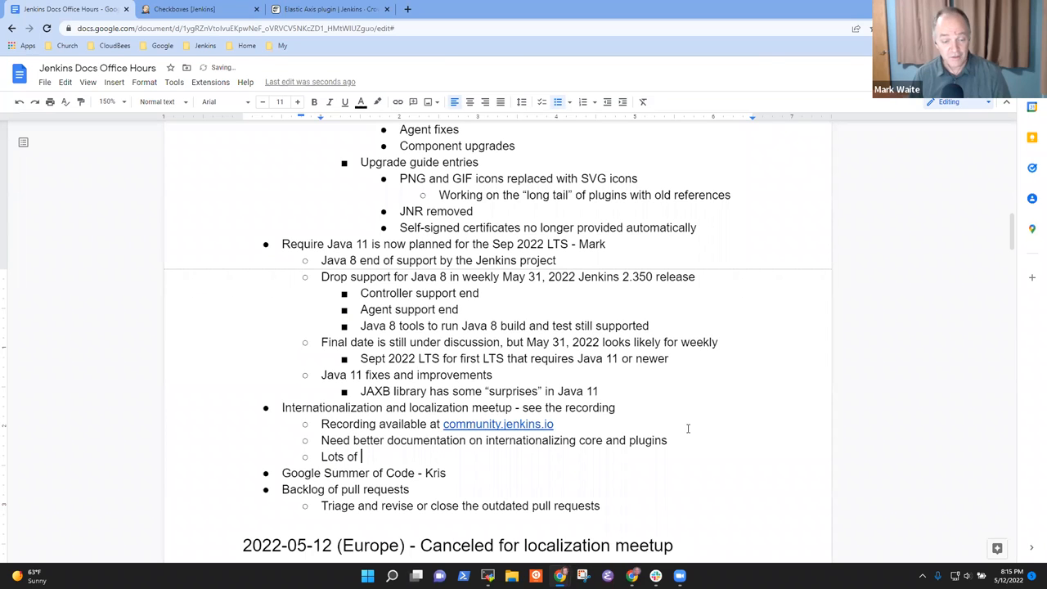
{"action": "type", "text": "work to "}
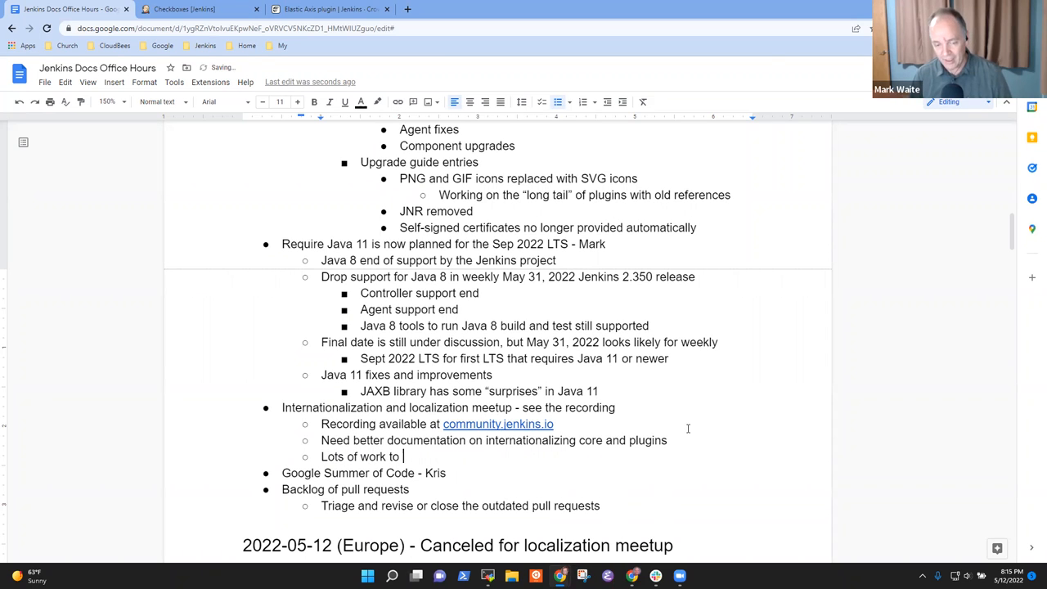
{"action": "type", "text": "register plugins with c"}
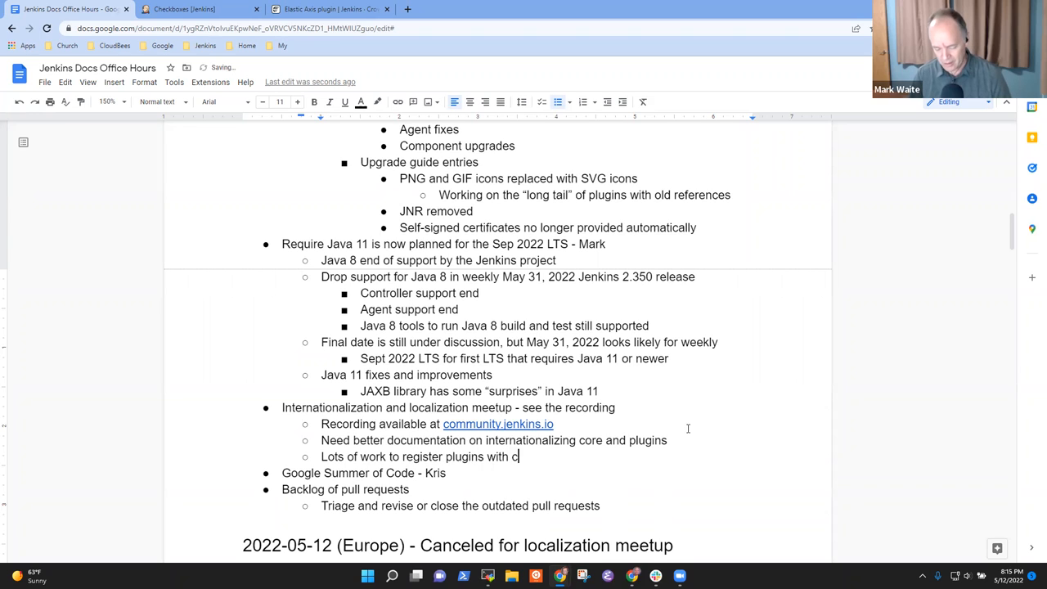
{"action": "type", "text": "owd"}
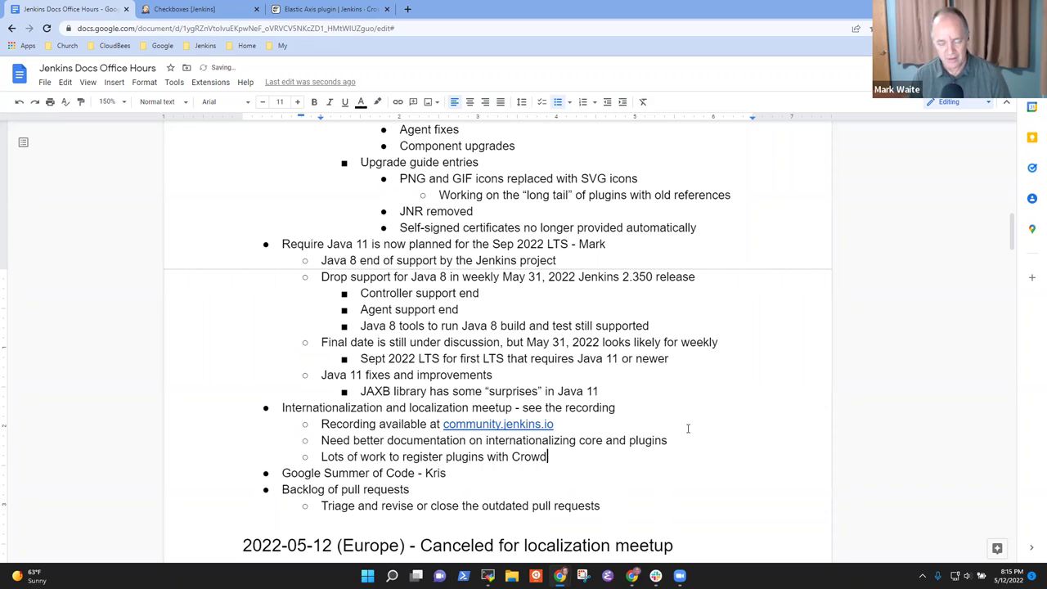
{"action": "type", "text": "nternationali"}
{"action": "type", "text": "them, and localize them"}
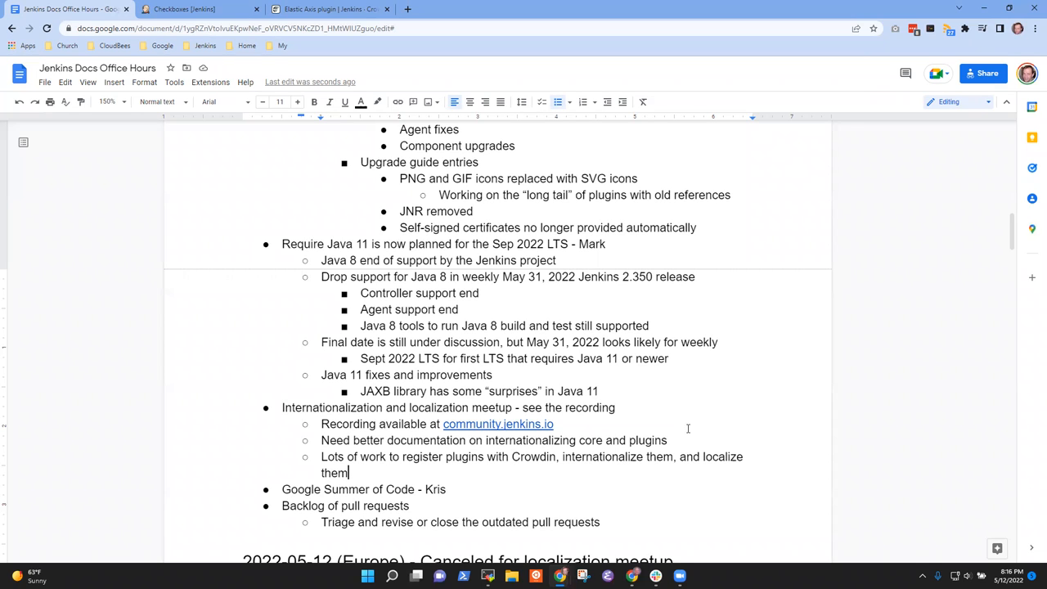
{"action": "key", "text": "Return"}
{"action": "type", "text": "Great to see the"}
{"action": "key", "text": "BackSpace"}
{"action": "key", "text": "BackSpace"}
{"action": "key", "text": "BackSpace"}
{"action": "type", "text": "aa"}
{"action": "key", "text": "BackSpace"}
{"action": "type", "text": "op"}
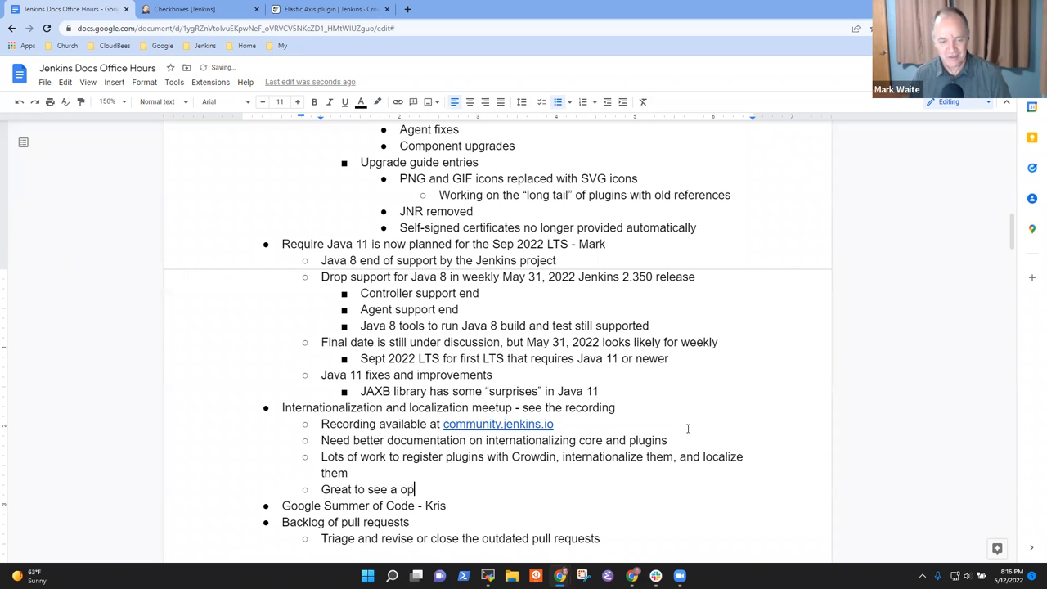
{"action": "key", "text": "BackSpace"}
{"action": "key", "text": "BackSpace"}
{"action": "type", "text": "plugin ha"}
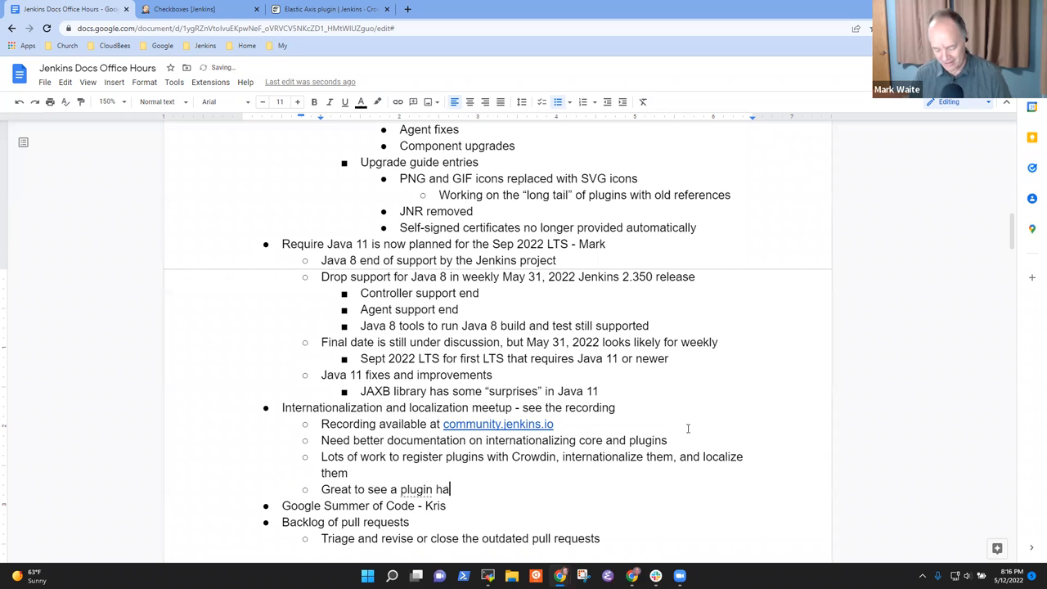
{"action": "type", "text": "ppen autoam"}
{"action": "key", "text": "BackSpace"}
{"action": "key", "text": "BackSpace"}
{"action": "type", "text": "a"}
{"action": "key", "text": "BackSpace"}
{"action": "type", "text": "maticall"}
{"action": "type", "text": "aftee"}
{"action": "key", "text": "BackSpace"}
{"action": "key", "text": "BackSpace"}
{"action": "key", "text": "BackSpace"}
{"action": "type", "text": "ter we"}
{"action": "key", "text": "BackSpace"}
{"action": "key", "text": "BackSpace"}
{"action": "key", "text": "BackSpace"}
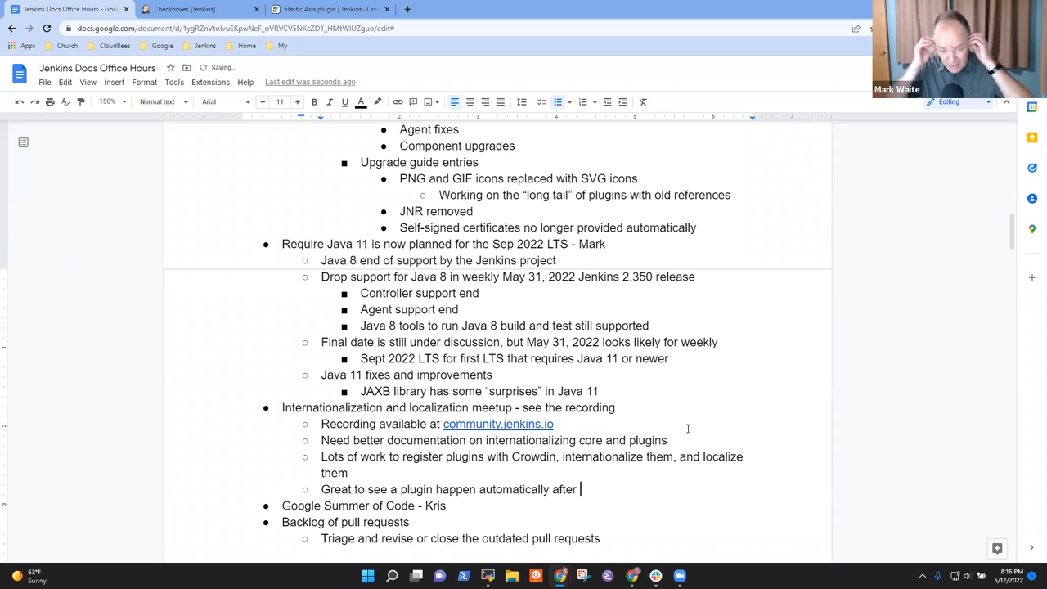
{"action": "type", "text": "a"}
{"action": "key", "text": "BackSpace"}
{"action": "type", "text": "three"}
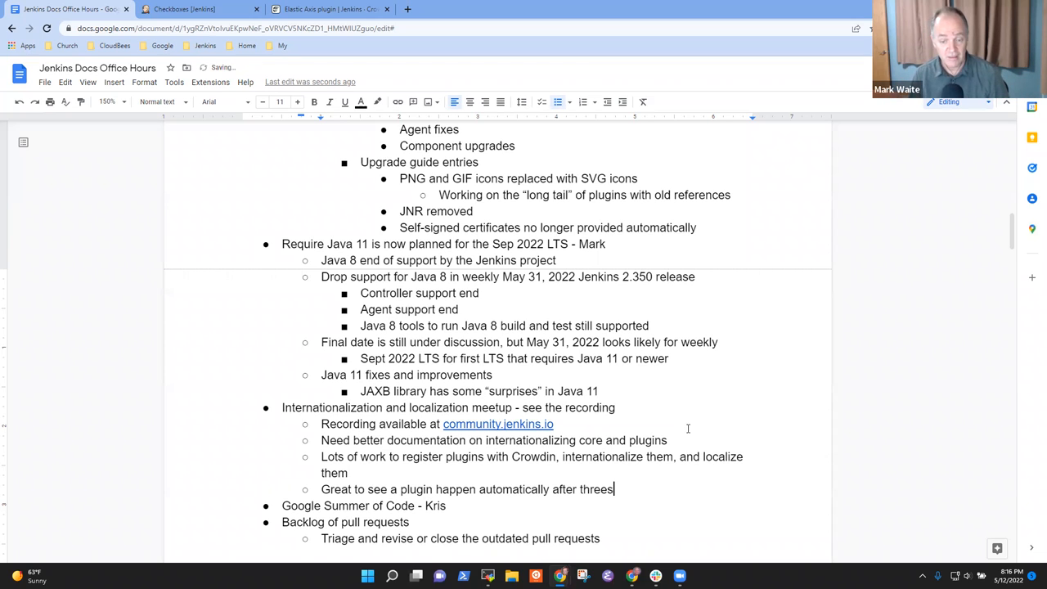
{"action": "type", "text": " stages"}
List the stages as nested bullets: Translation, Proofreading -> pull request, Maintainer merge.
{"action": "key", "text": "Return"}
{"action": "key", "text": "Tab"}
{"action": "type", "text": "Translation"}
{"action": "key", "text": "Return"}
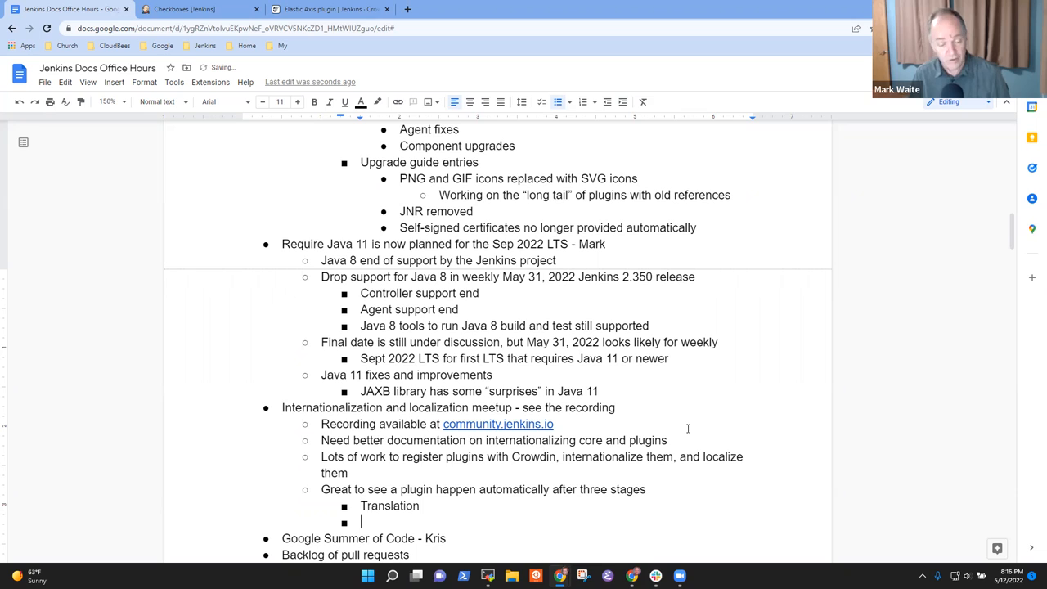
{"action": "type", "text": "roofreading"}
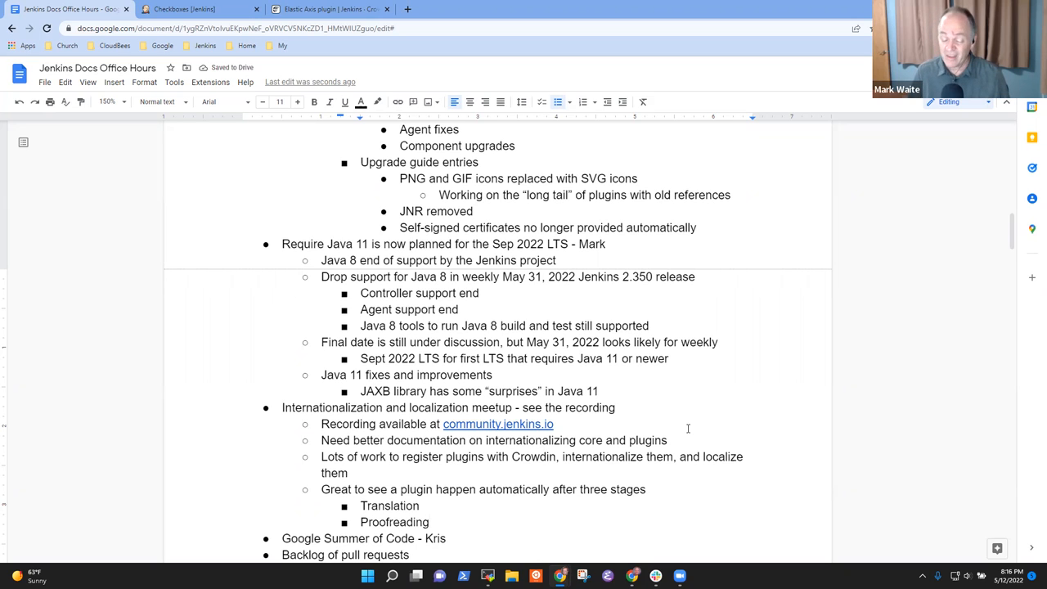
{"action": "key", "text": "Return"}
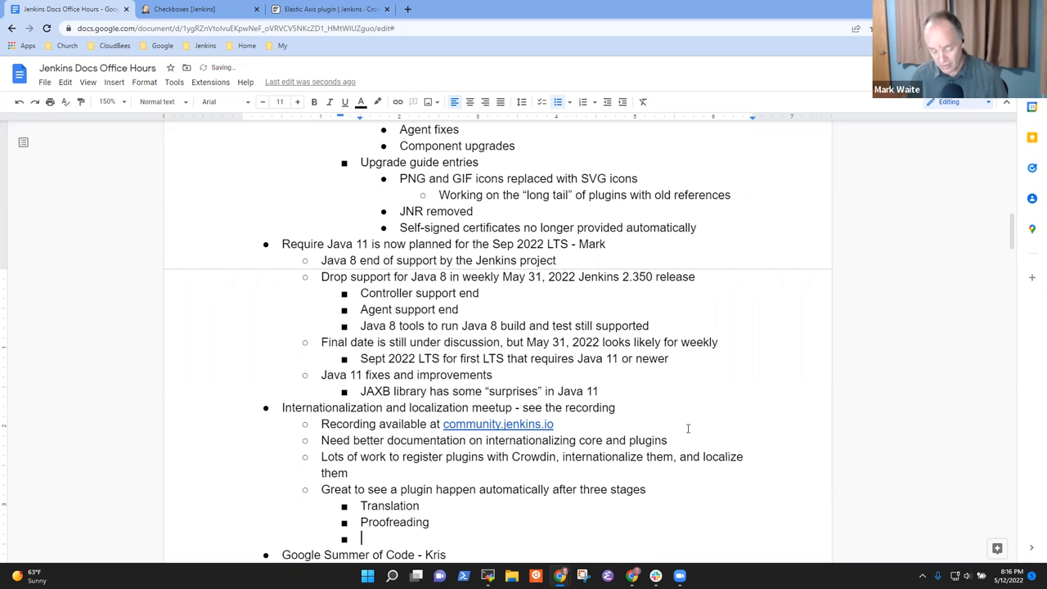
{"action": "type", "text": "Maintainer merge"}
{"action": "key", "text": "Up"}
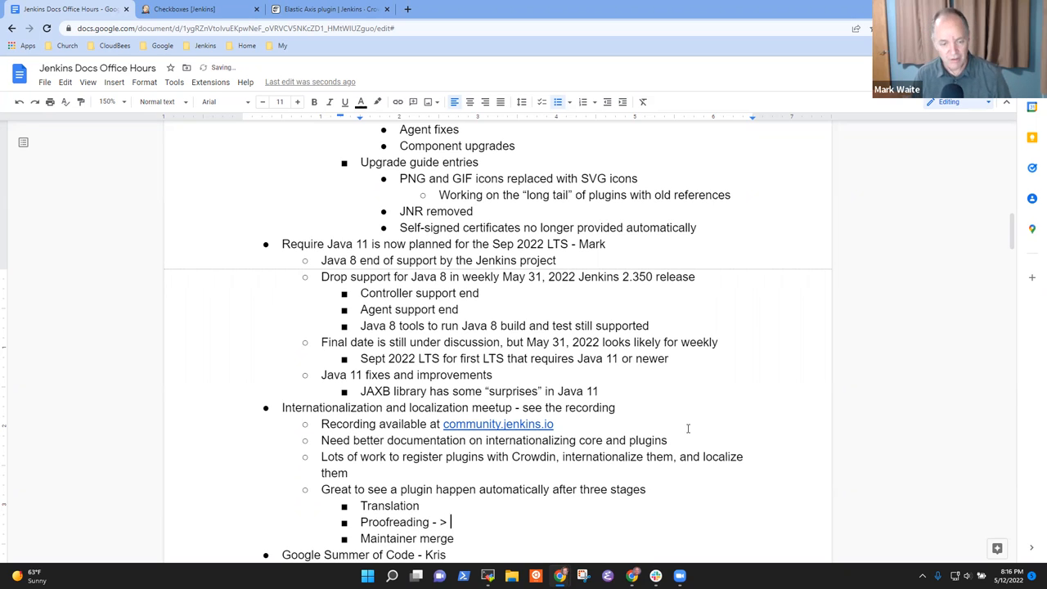
{"action": "type", "text": "pull request"}
{"action": "key", "text": "shift+End"}
{"action": "key", "text": "Down"}
{"action": "key", "text": "shift+End"}
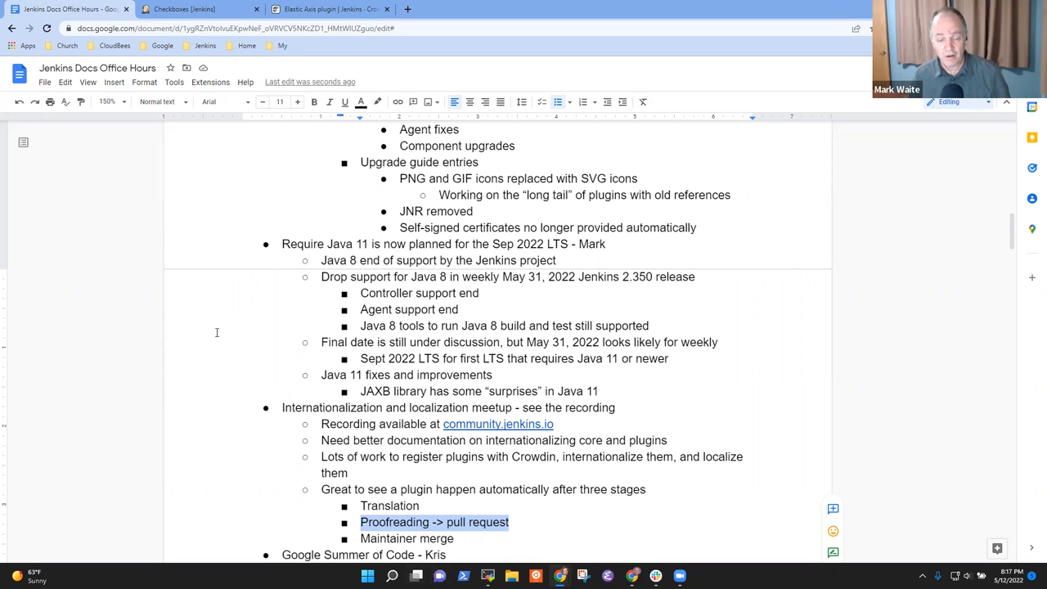
{"action": "scroll", "coordinate": [390, 507], "scroll_direction": "down", "scroll_amount": 3}
Add a sub-bullet under the Google Summer of Code item and replace the name Kris.
{"action": "left_click", "coordinate": [440, 344]}
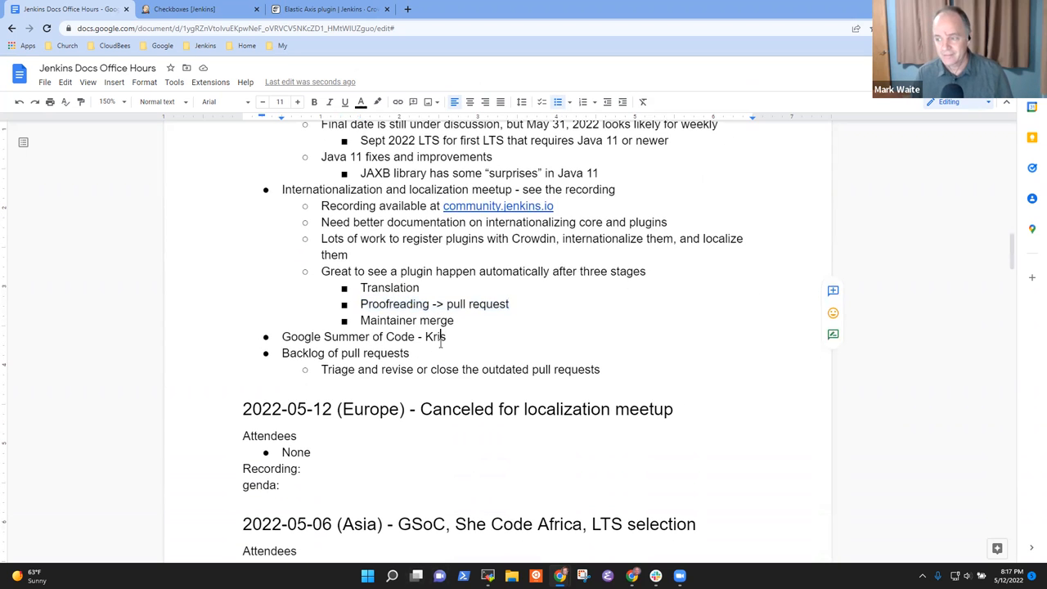
{"action": "left_click_drag", "start_coordinate": [440, 344], "coordinate": [446, 343]}
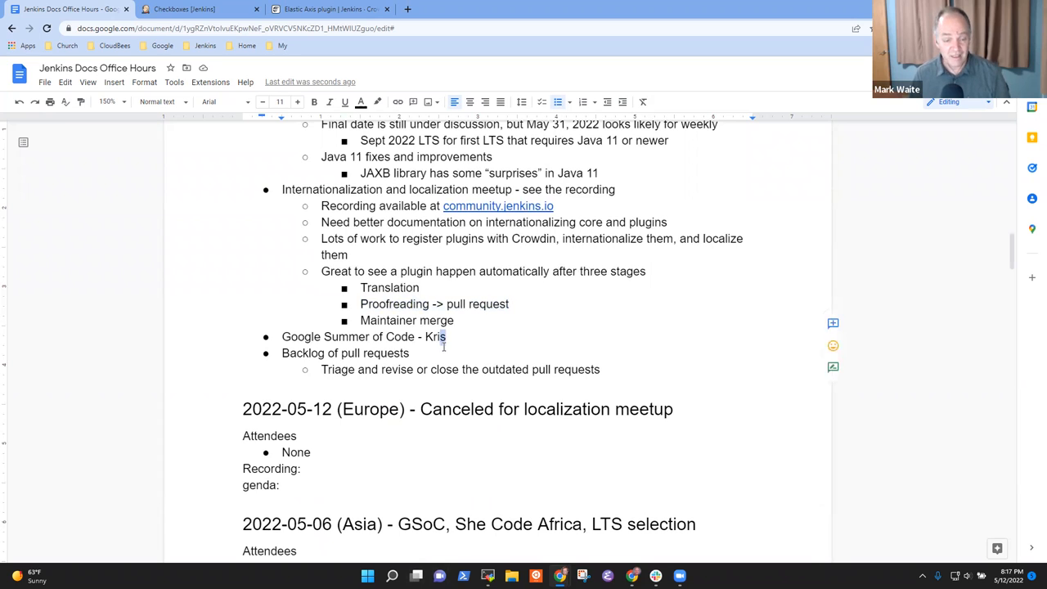
{"action": "triple_click", "coordinate": [443, 343]}
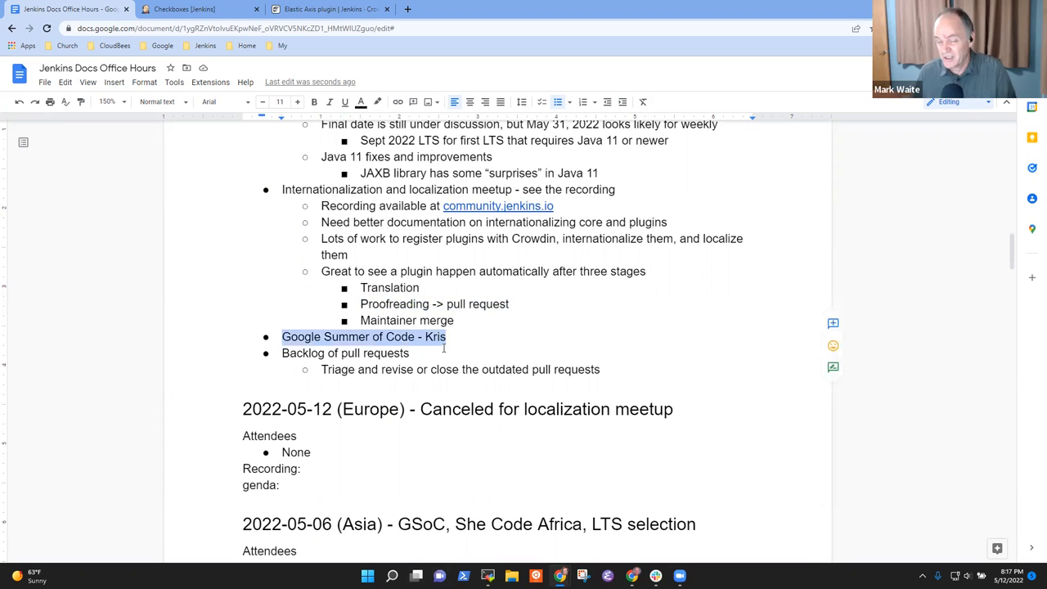
{"action": "key", "text": "Right"}
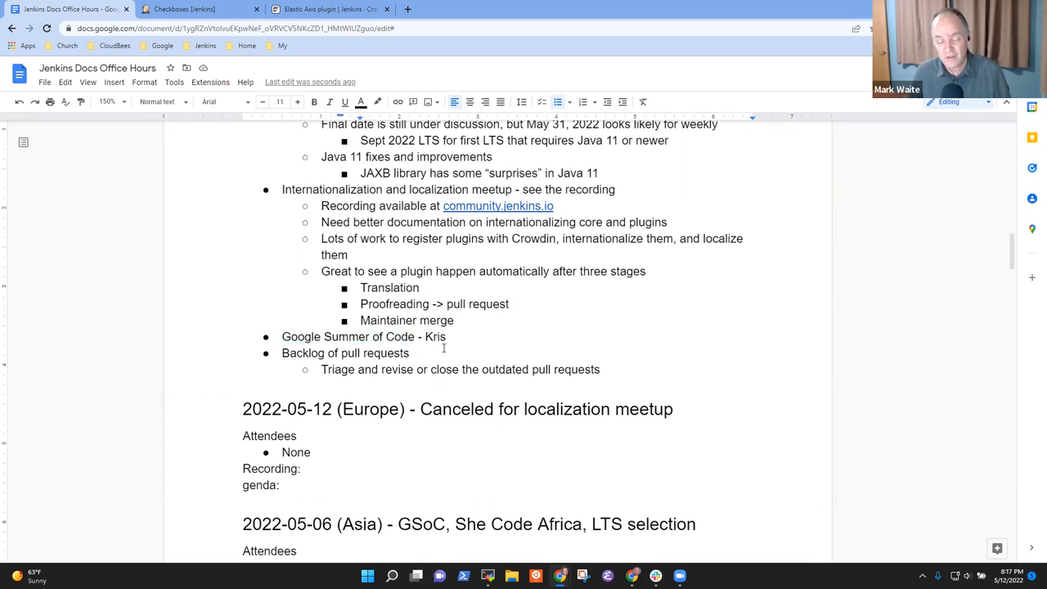
{"action": "key", "text": "Up"}
{"action": "key", "text": "Down"}
{"action": "key", "text": "End"}
{"action": "key", "text": "Return"}
{"action": "key", "text": "Tab"}
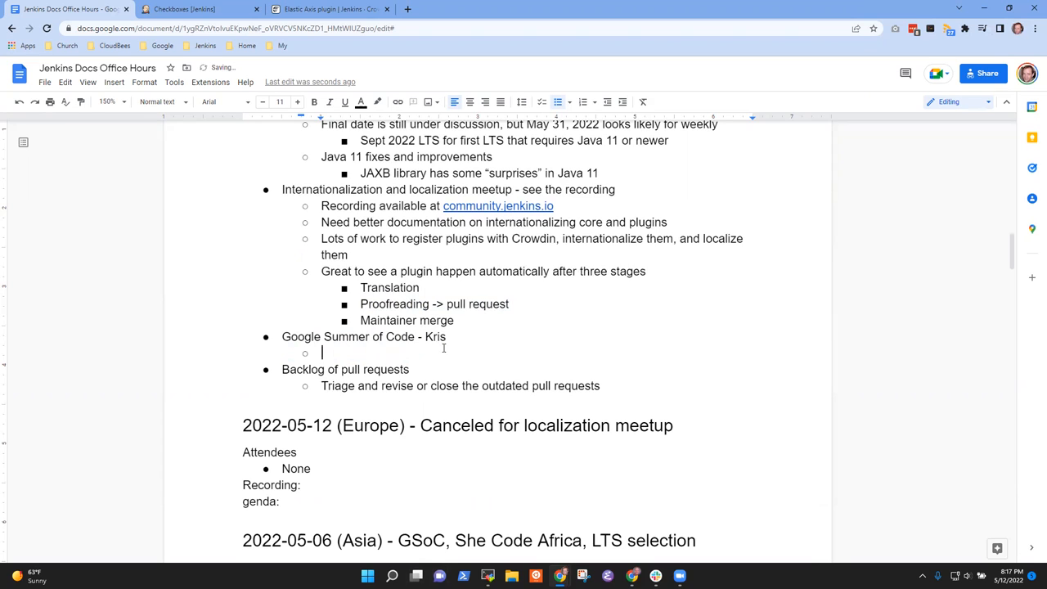
{"action": "key", "text": "Left"}
{"action": "key", "text": "ctrl+shift+Left"}
{"action": "type", "text": "Kristin"}
Write the first point about meeting on docs related projects and start a second point.
{"action": "key", "text": "Right"}
{"action": "type", "text": "Muiltiple"}
{"action": "key", "text": "ctrl+BackSpace"}
{"action": "type", "text": "Multiple projects proposed for Google Summer of Code projects"}
{"action": "key", "text": "Return"}
{"action": "type", "text": "If one of the docs related projects "}
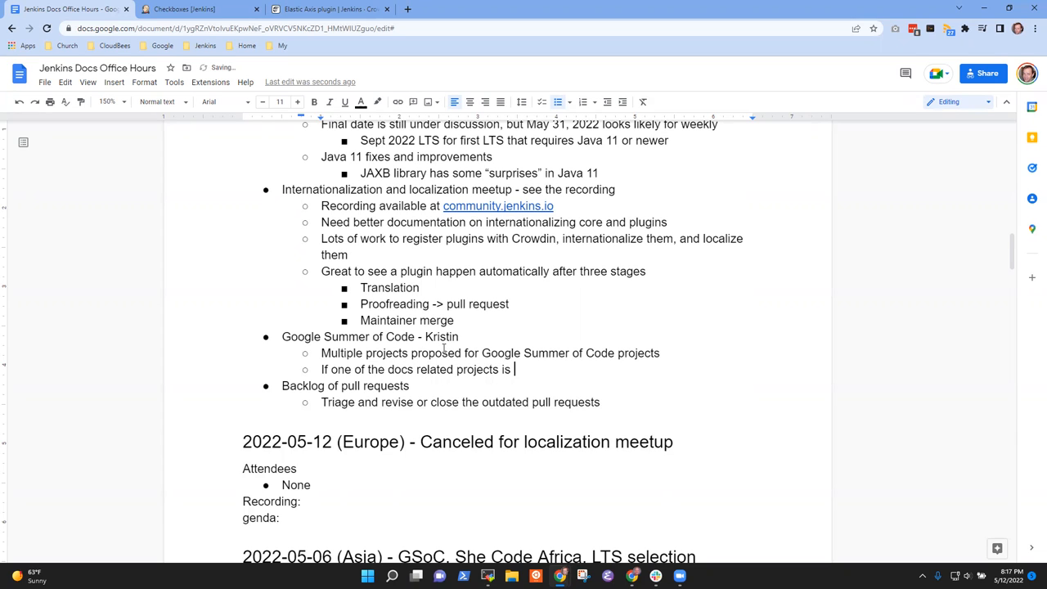
{"action": "type", "text": "selected"}
{"action": "type", "text": ", would "}
{"action": "type", "text": "be good"}
{"action": "type", "text": "ini"}
{"action": "type", "text": "ite the the student to attend "}
{"action": "type", "text": "th"}
{"action": "type", "text": "is meeting"}
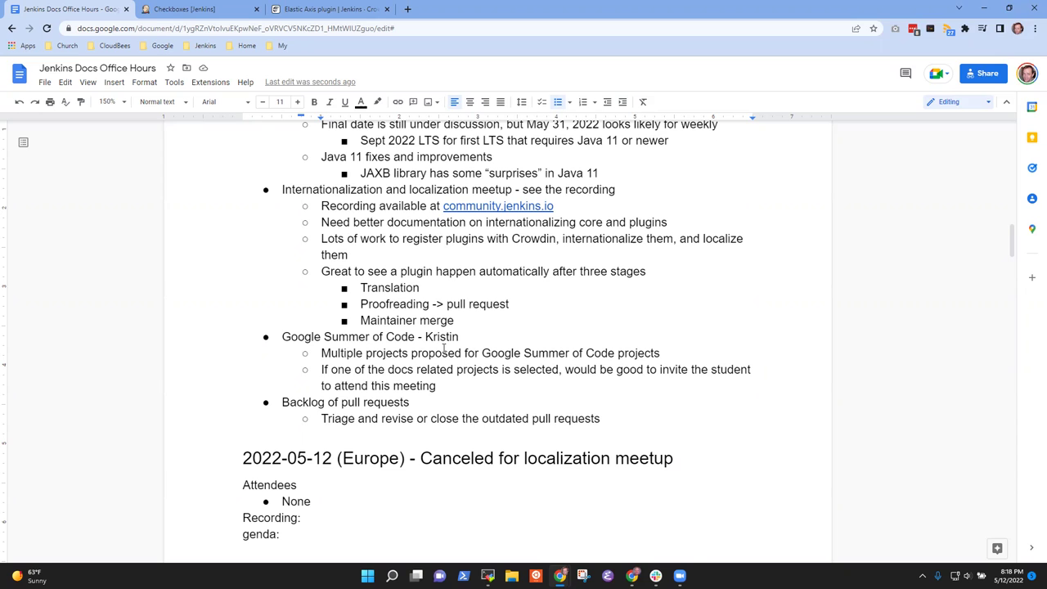
{"action": "left_click", "coordinate": [387, 368]}
{"action": "key", "text": "ctrl+shift+Right"}
{"action": "key", "text": "ctrl+shift+Right"}
{"action": "key", "text": "ctrl+shift+Right"}
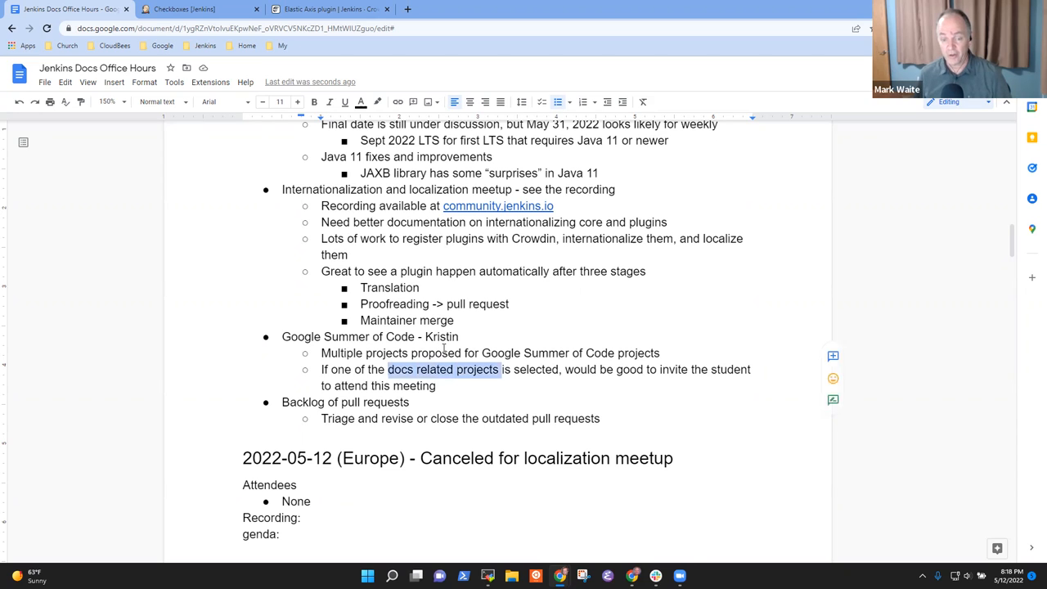
{"action": "key", "text": "ctrl+shift+Right"}
{"action": "key", "text": "Right"}
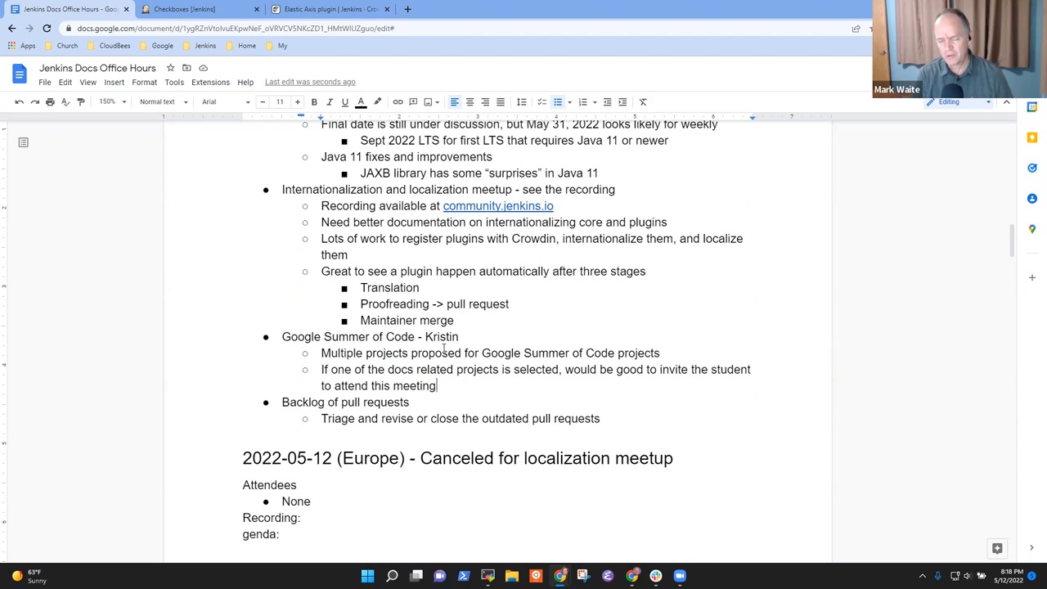
List the three proposed docs projects as nested bullets, including the automatic generator items.
{"action": "key", "text": "Return"}
{"action": "key", "text": "Tab"}
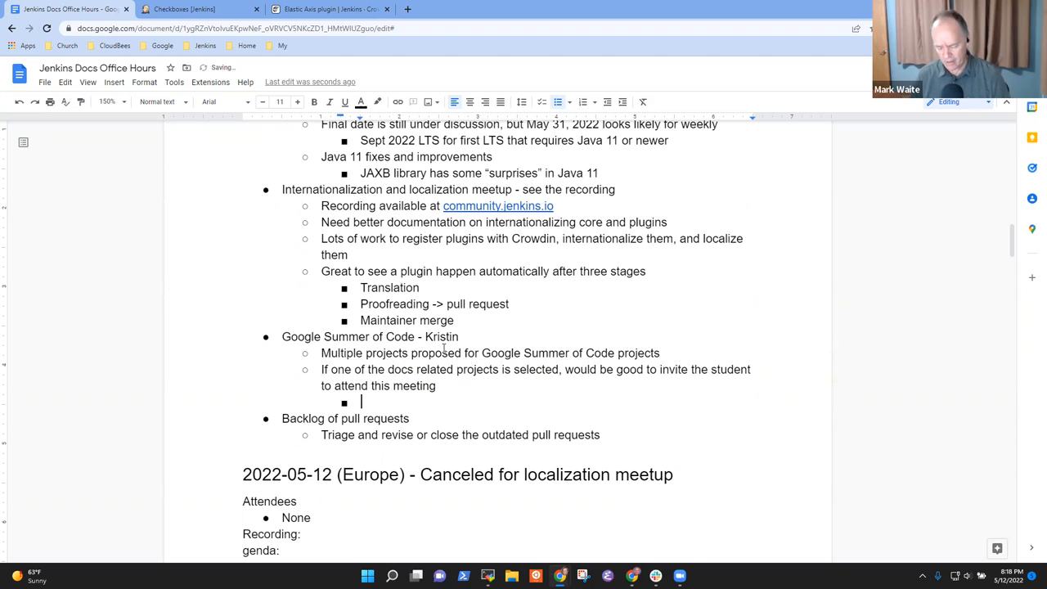
{"action": "type", "text": "Pipe"}
{"action": "type", "text": "line "}
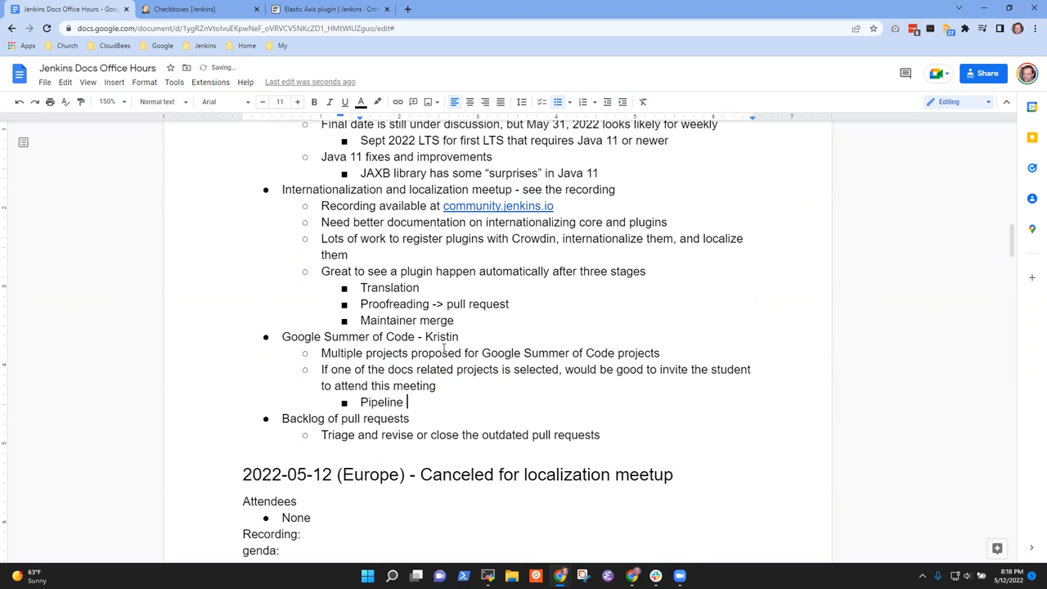
{"action": "type", "text": "steps doc"}
{"action": "type", "text": " generation"}
{"action": "key", "text": "BackSpace"}
{"action": "key", "text": "BackSpace"}
{"action": "key", "text": "BackSpace"}
{"action": "type", "text": "or"}
{"action": "key", "text": "Return"}
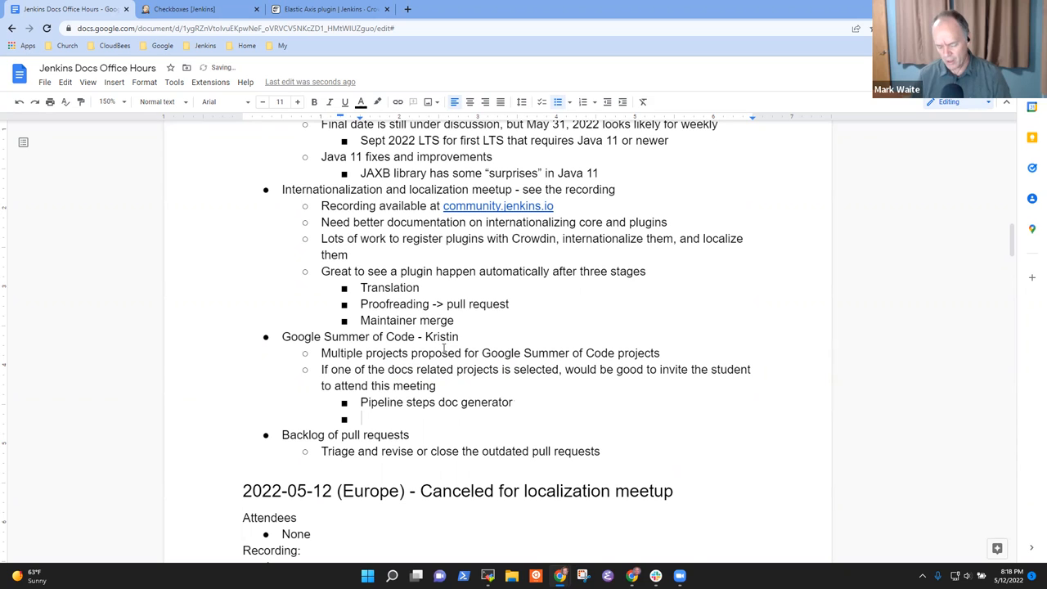
{"action": "type", "text": "Automatic screenshot generation"}
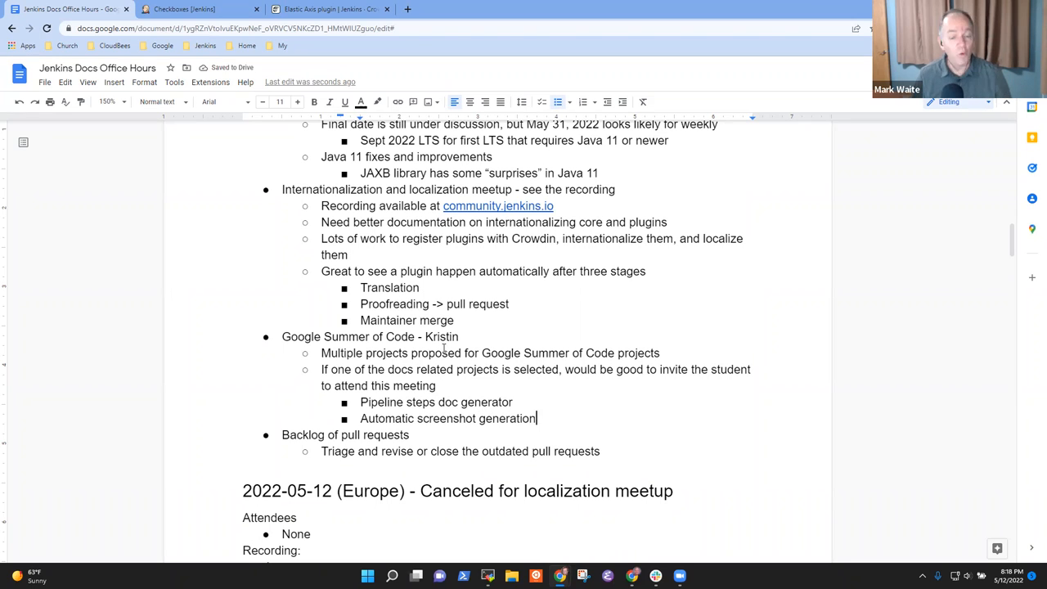
{"action": "key", "text": "Return"}
{"action": "type", "text": "Aut\"Autoal\"[3:]"}
{"action": "key", "text": "BackSpace"}
{"action": "key", "text": "BackSpace"}
{"action": "type", "text": "matic REST api"}
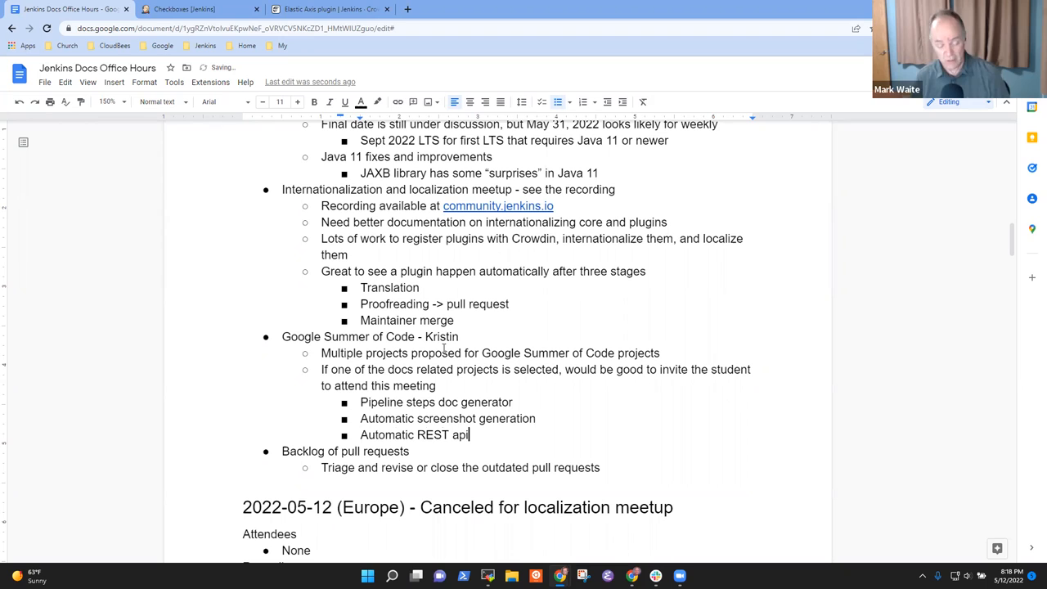
{"action": "type", "text": " generator"}
{"action": "key", "text": "BackSpace"}
{"action": "key", "text": "BackSpace"}
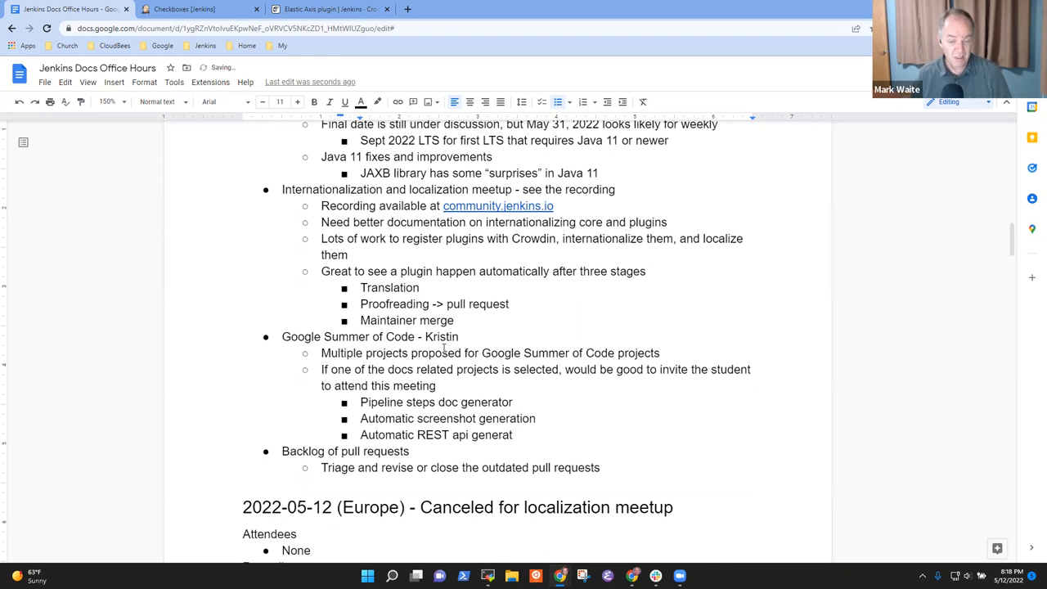
{"action": "type", "text": "or"}
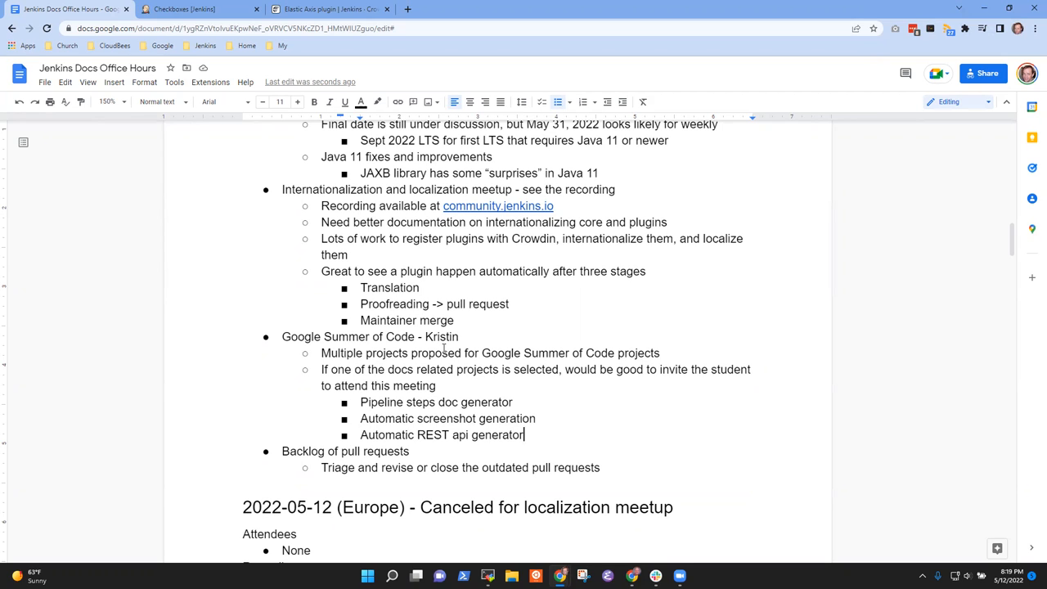
Add a point about helping as contributors, then start the 'End of May Google announces the' bullet.
{"action": "key", "text": "Return"}
{"action": "type", "text": "Good to be involved and help work"}
{"action": "key", "text": "BackSpace"}
{"action": "key", "text": "BackSpace"}
{"action": "key", "text": "BackSpace"}
{"action": "type", "text": "ith "}
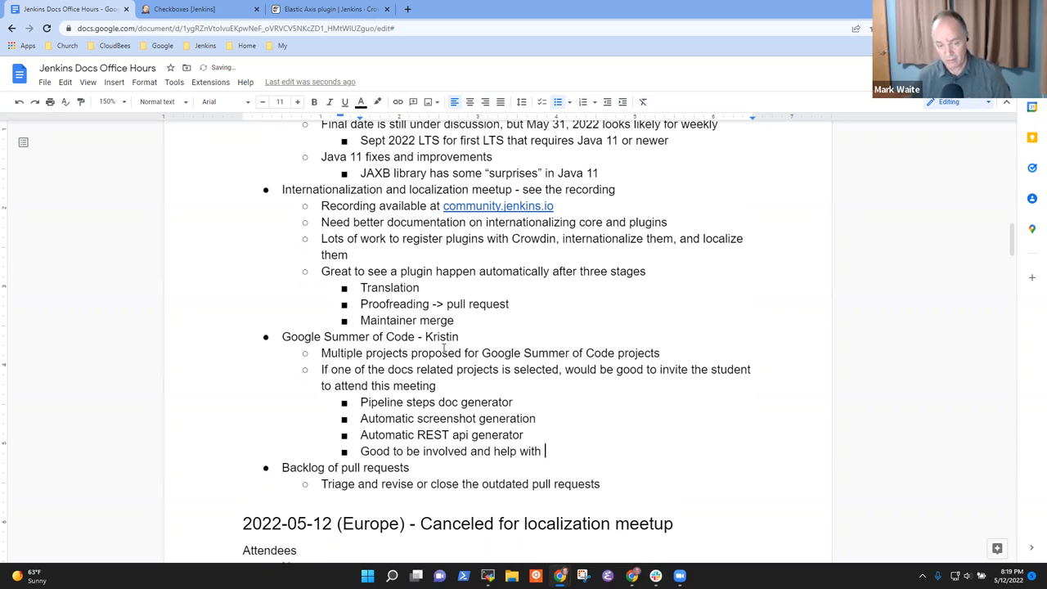
{"action": "type", "text": "those as docs contributors"}
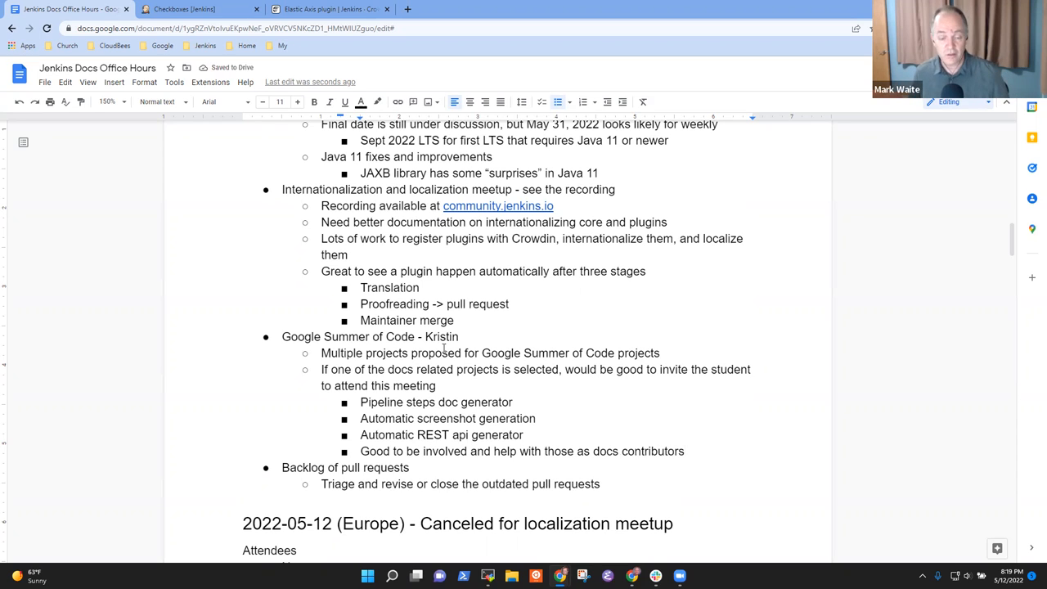
{"action": "key", "text": "Home"}
{"action": "key", "text": "Up"}
{"action": "key", "text": "Up"}
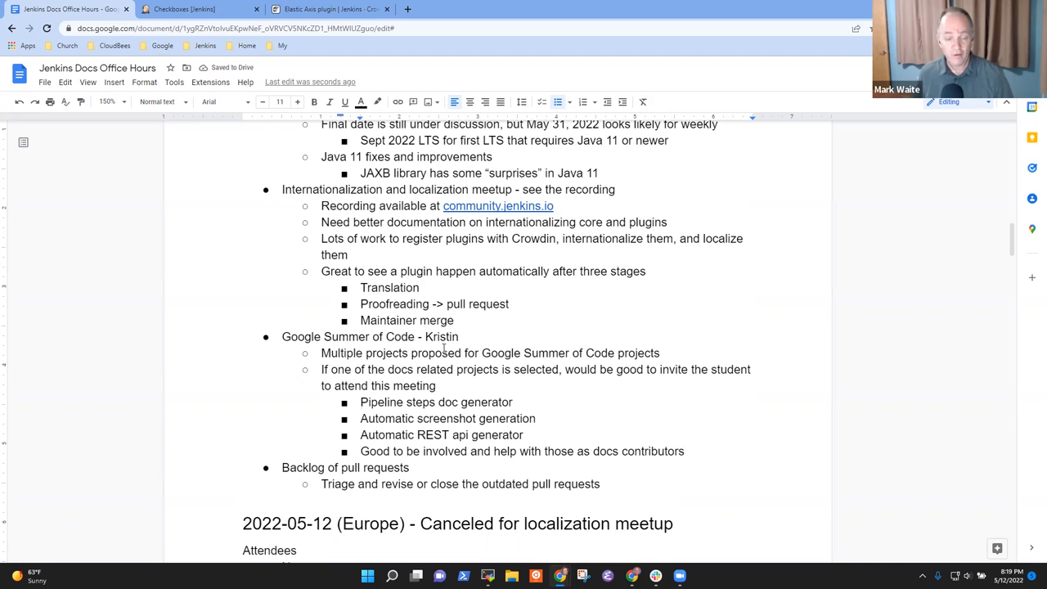
{"action": "key", "text": "shift+Down"}
{"action": "key", "text": "shift+Down"}
{"action": "key", "text": "shift+Down"}
{"action": "key", "text": "Down"}
{"action": "key", "text": "End"}
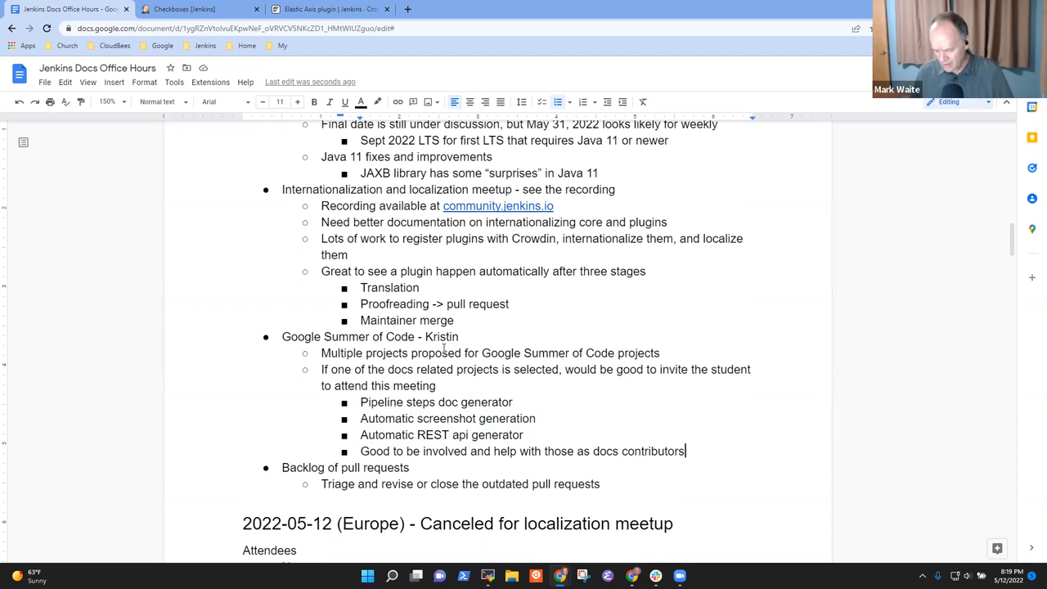
{"action": "key", "text": "Return"}
{"action": "key", "text": "shift+Tab"}
{"action": "type", "text": "End of May "}
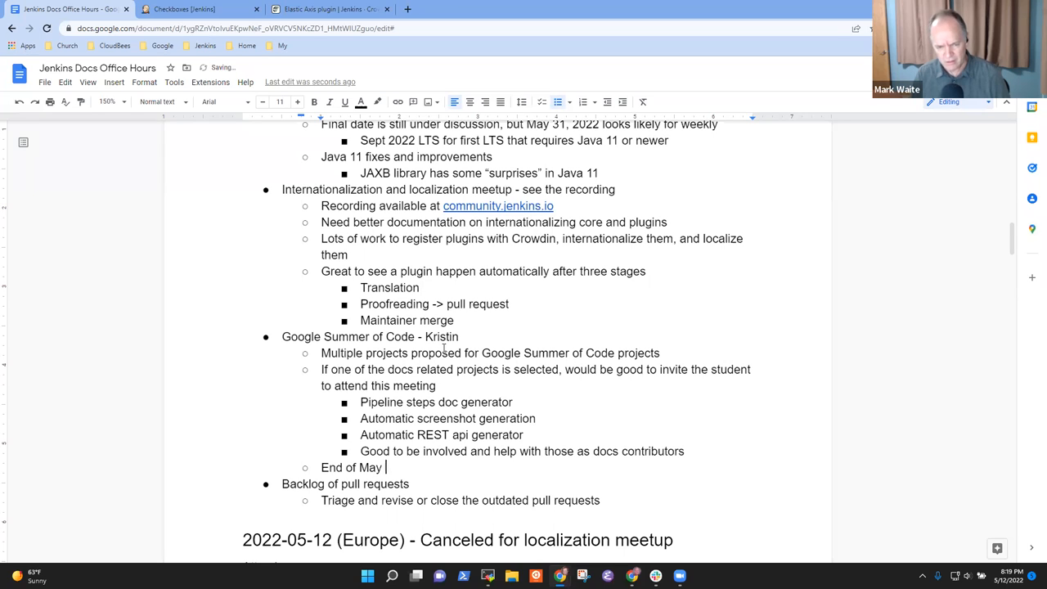
{"action": "type", "text": "Google ann"}
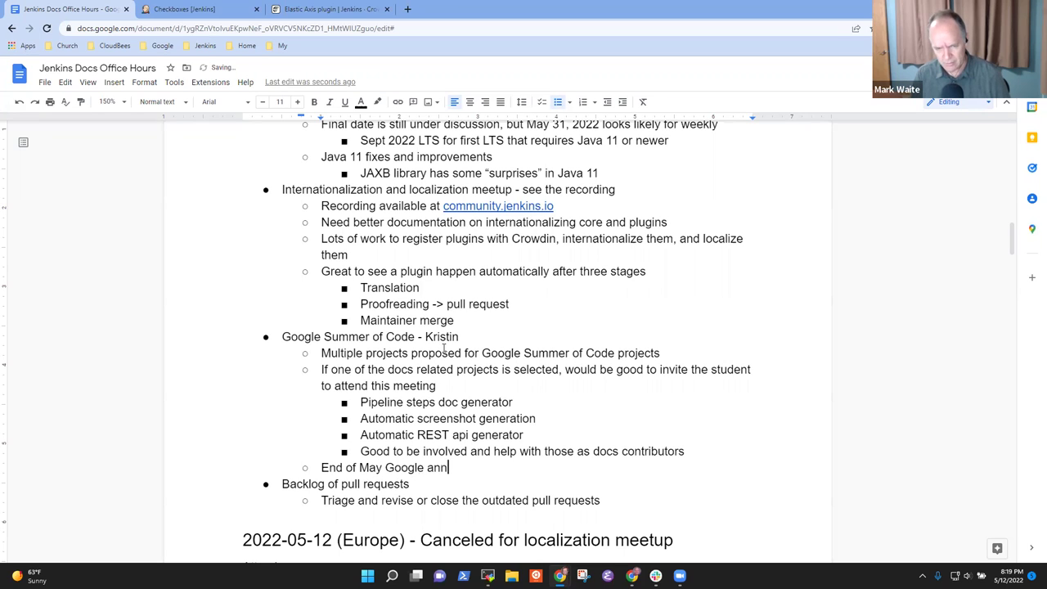
{"action": "type", "text": "ounces the"}
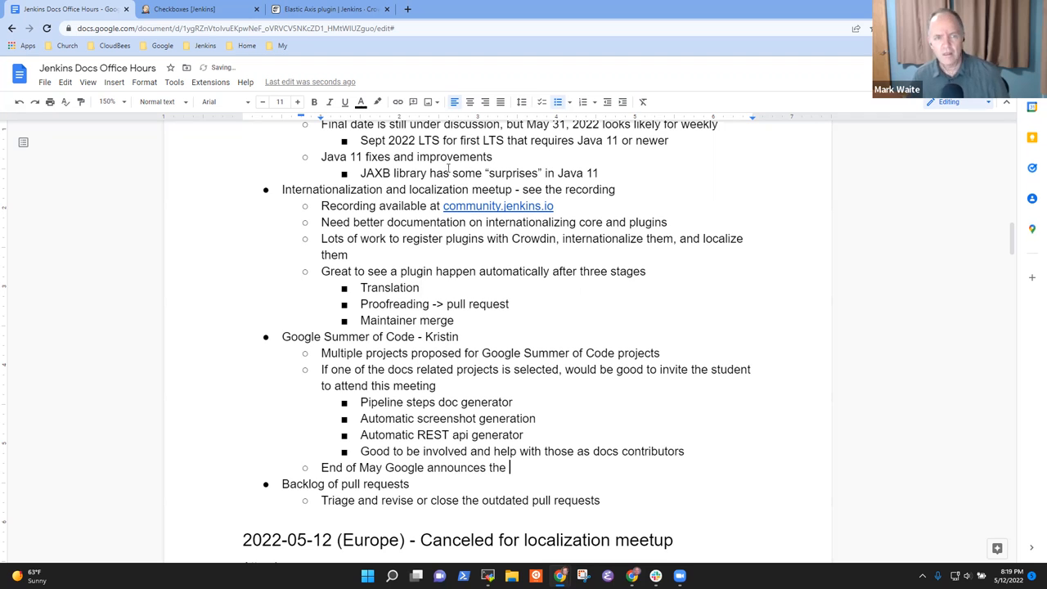
Search 'Google Summer of Code timeline' in a new tab and open the 2022 Timeline page.
{"action": "left_click", "coordinate": [407, 9]}
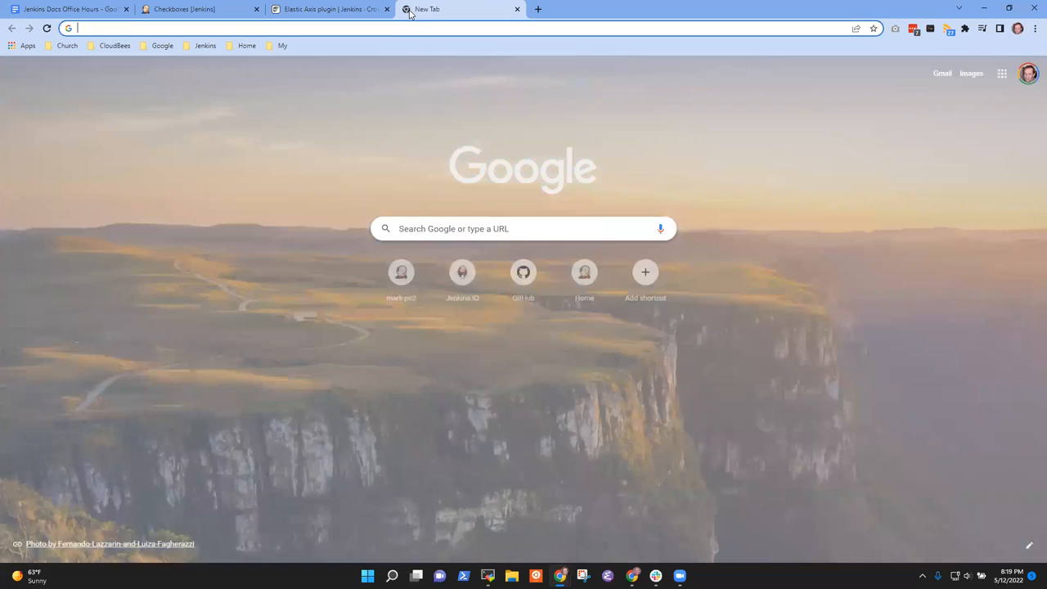
{"action": "type", "text": "Google "}
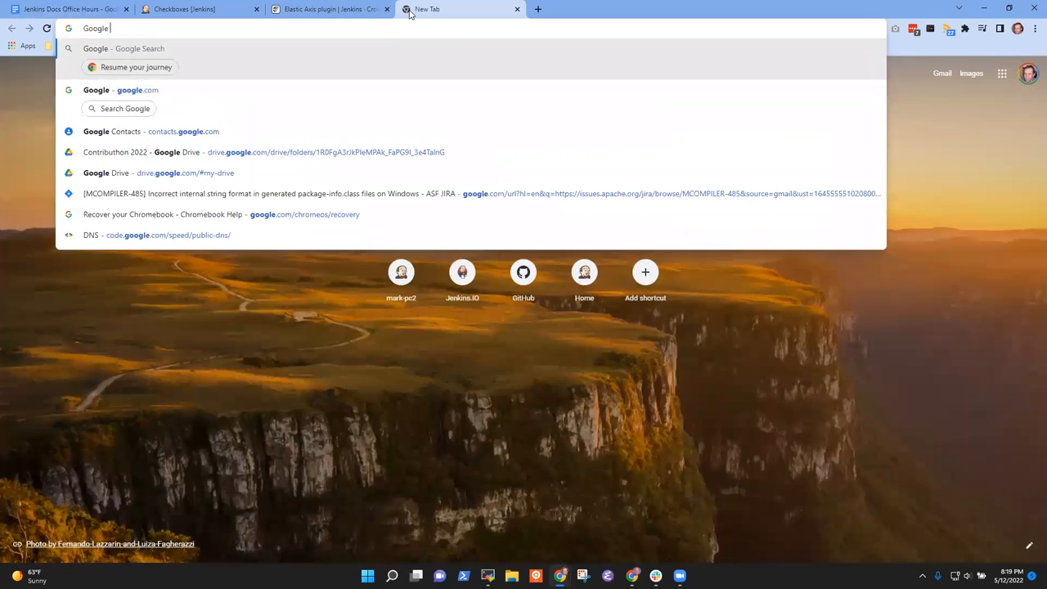
{"action": "type", "text": "Summer of Code t"}
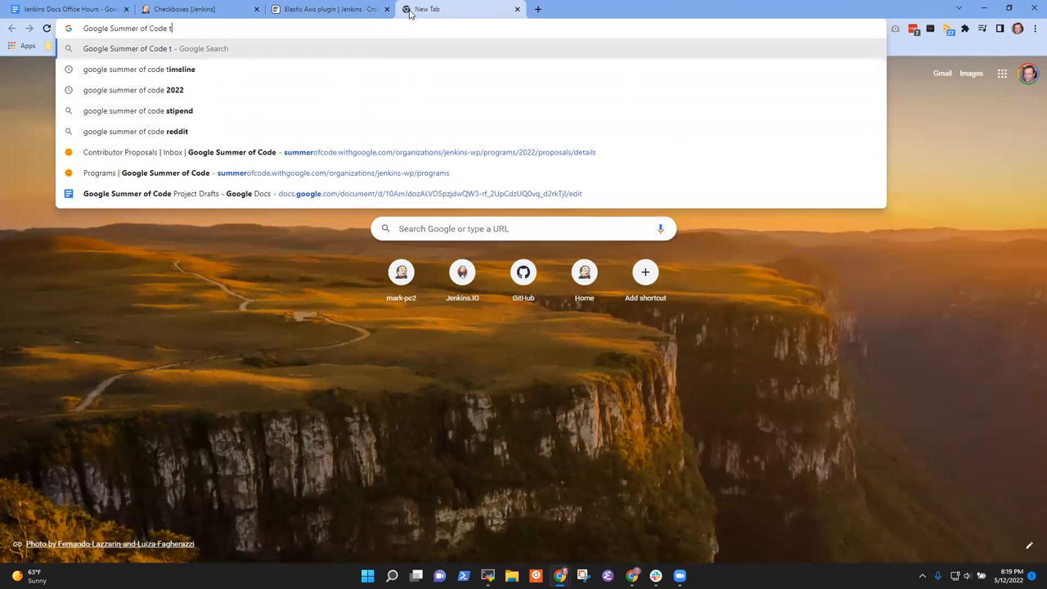
{"action": "type", "text": "imeline"}
{"action": "key", "text": "Return"}
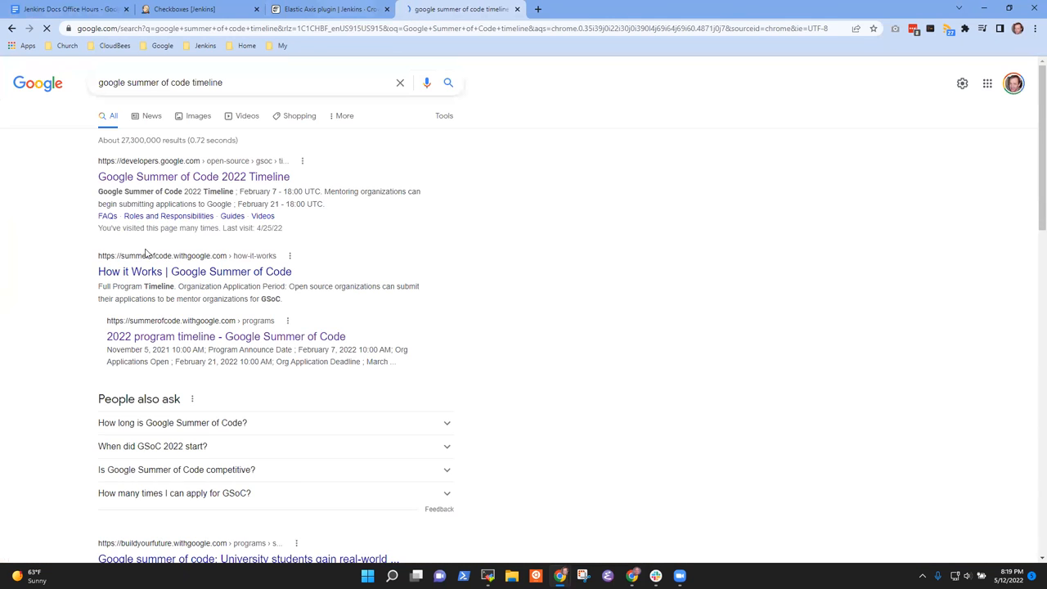
{"action": "left_click", "coordinate": [220, 177]}
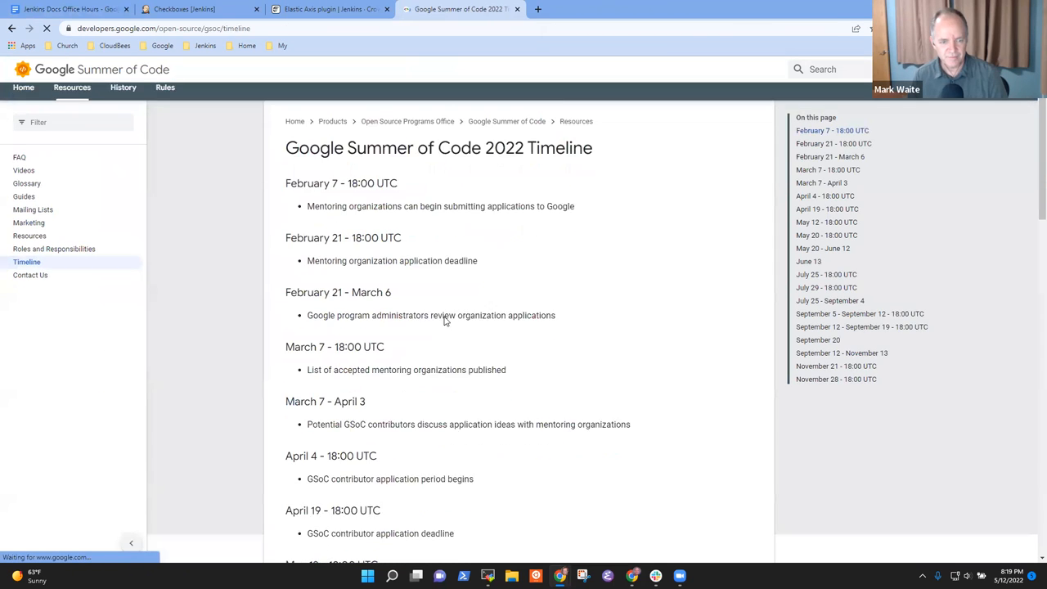
{"action": "scroll", "coordinate": [444, 319], "scroll_direction": "down", "scroll_amount": 2}
{"action": "scroll", "coordinate": [449, 360], "scroll_direction": "down", "scroll_amount": 3}
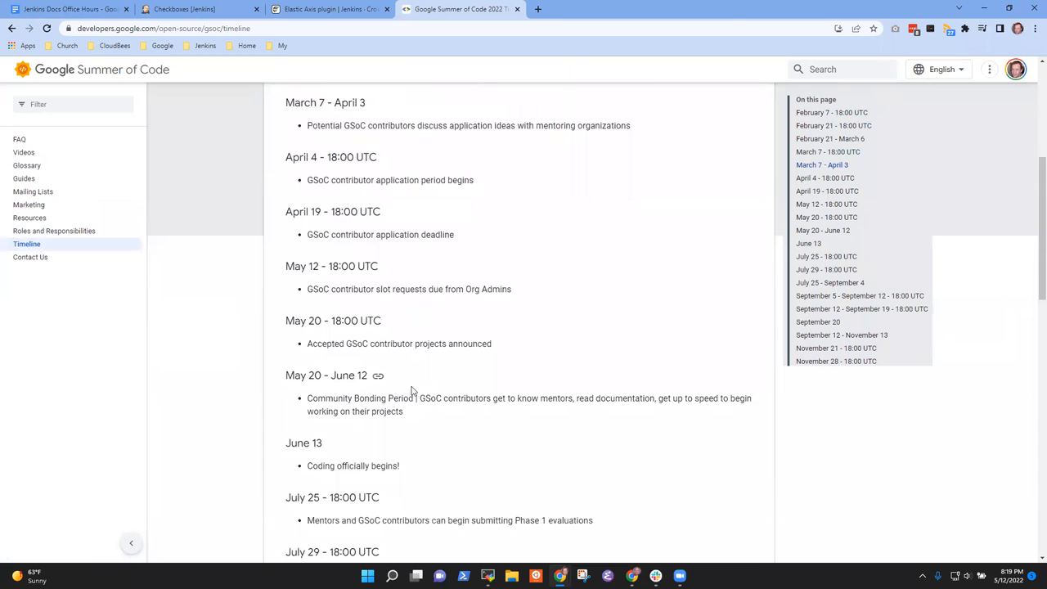
{"action": "scroll", "coordinate": [425, 391], "scroll_direction": "down", "scroll_amount": 2}
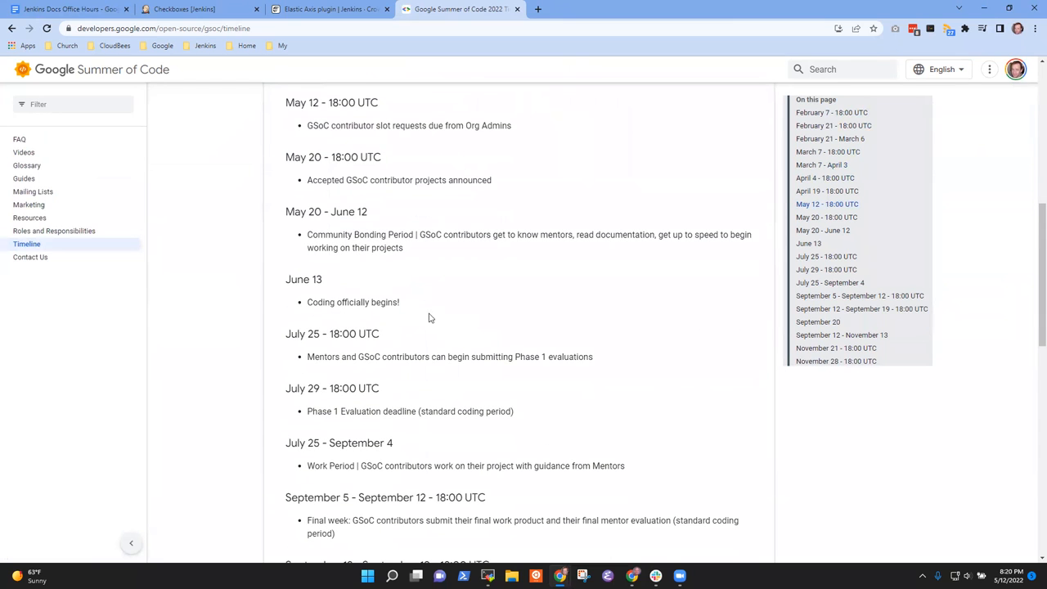
{"action": "scroll", "coordinate": [447, 302], "scroll_direction": "up", "scroll_amount": 1}
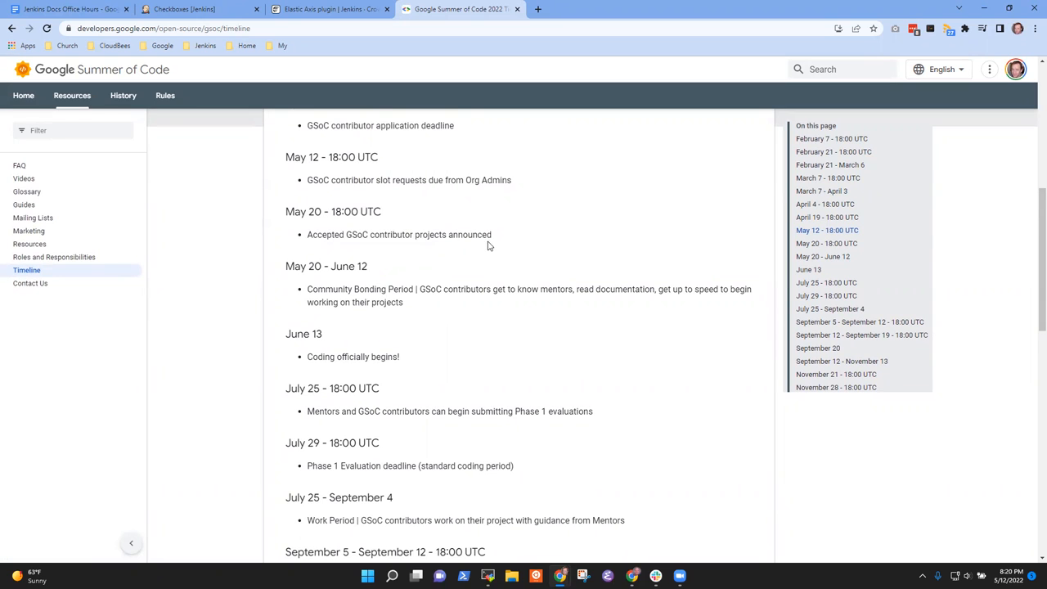
{"action": "scroll", "coordinate": [466, 262], "scroll_direction": "up", "scroll_amount": 2}
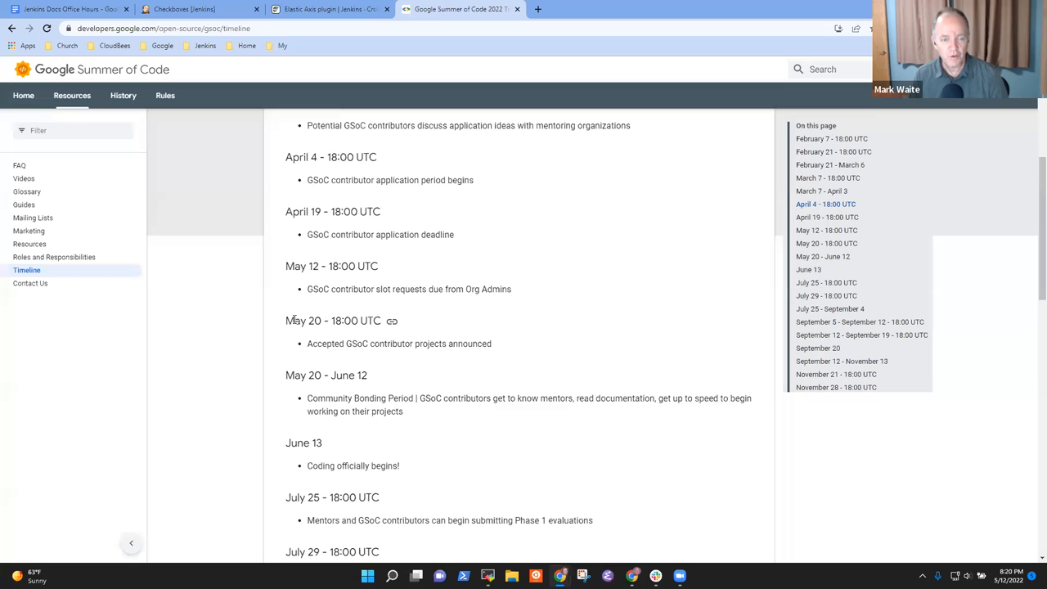
Examine the May 12 and May 20 dates and the May 20 - June 12 community bonding period.
{"action": "left_click_drag", "start_coordinate": [285, 320], "coordinate": [378, 321]}
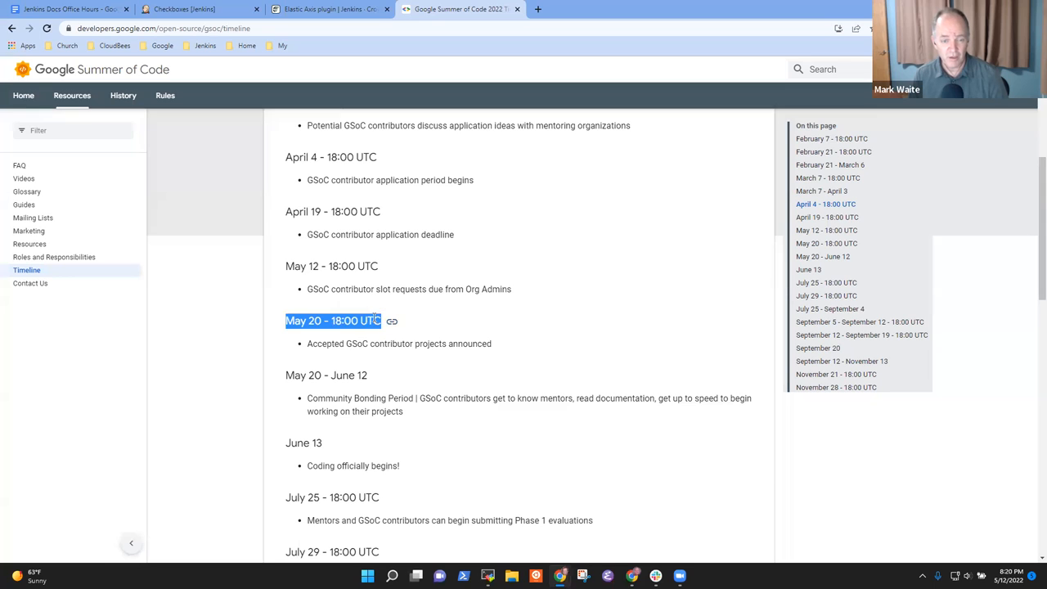
{"action": "left_click", "coordinate": [286, 335]}
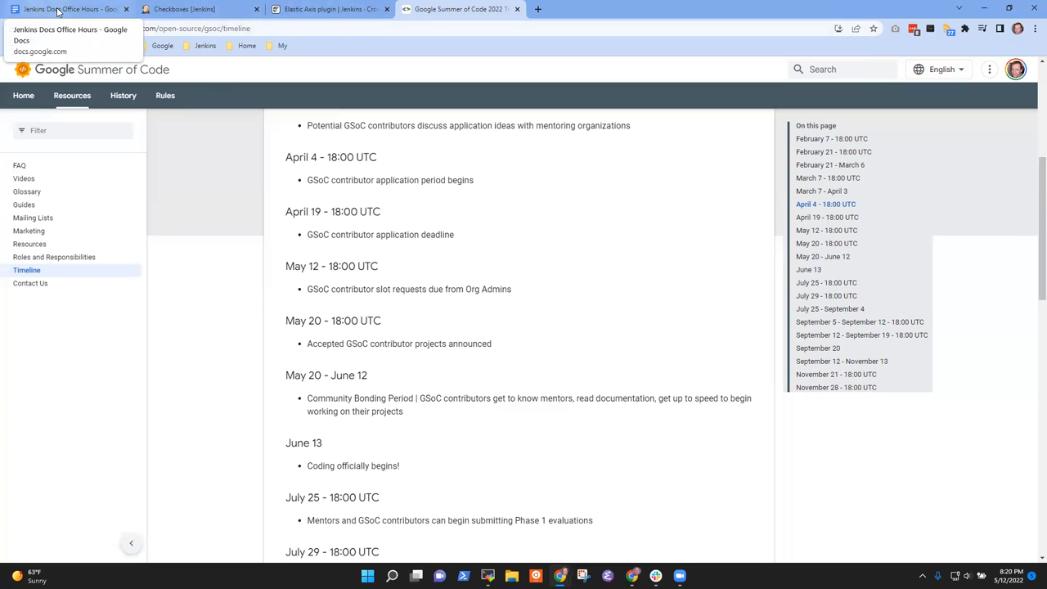
{"action": "double_click", "coordinate": [296, 266]}
{"action": "left_click_drag", "start_coordinate": [297, 266], "coordinate": [375, 268]}
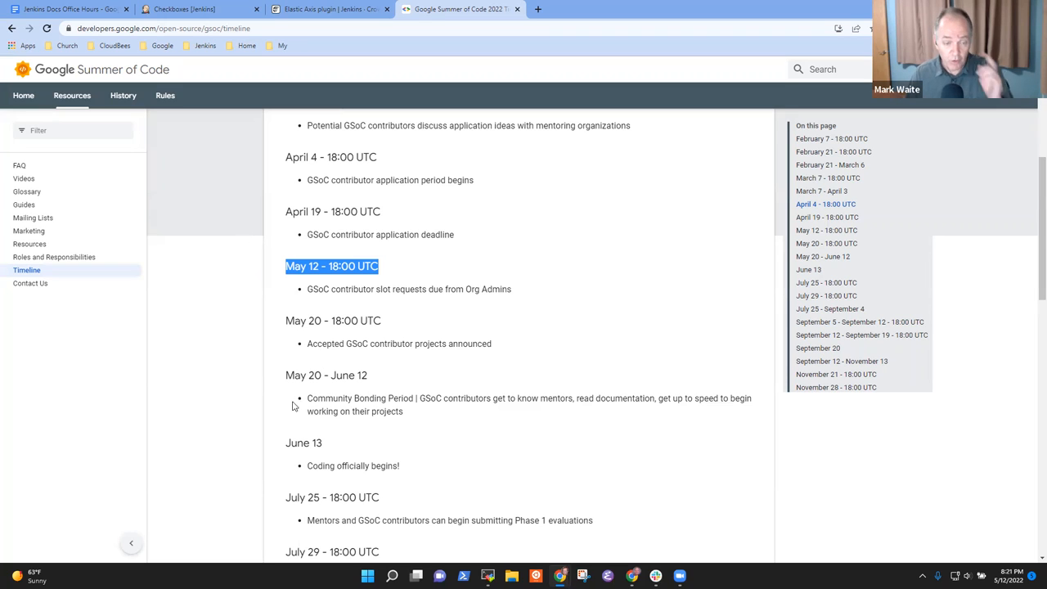
{"action": "mouse_move", "coordinate": [299, 321]}
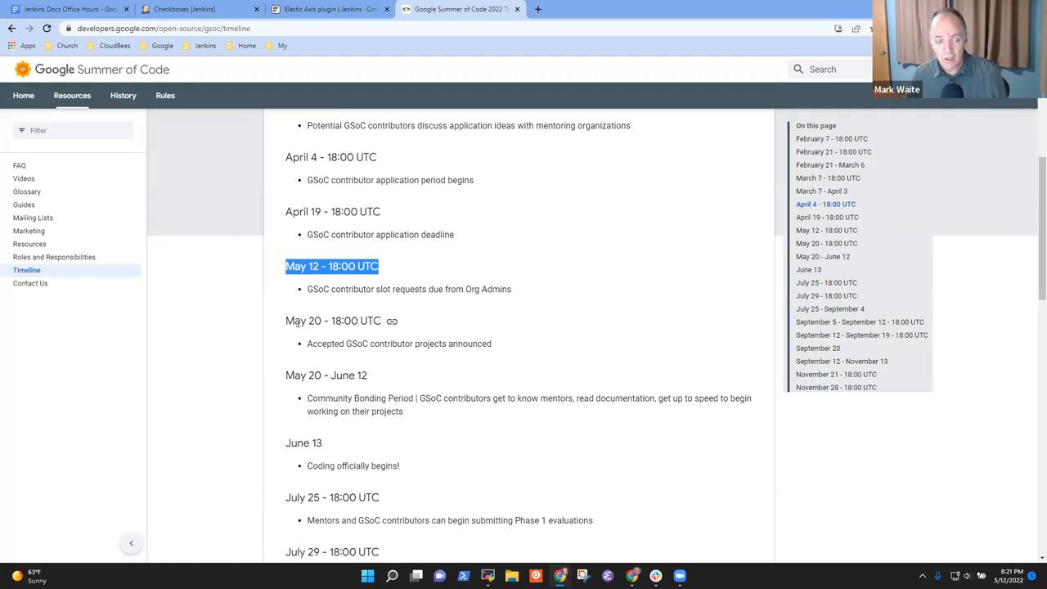
{"action": "left_click_drag", "start_coordinate": [285, 321], "coordinate": [381, 321]}
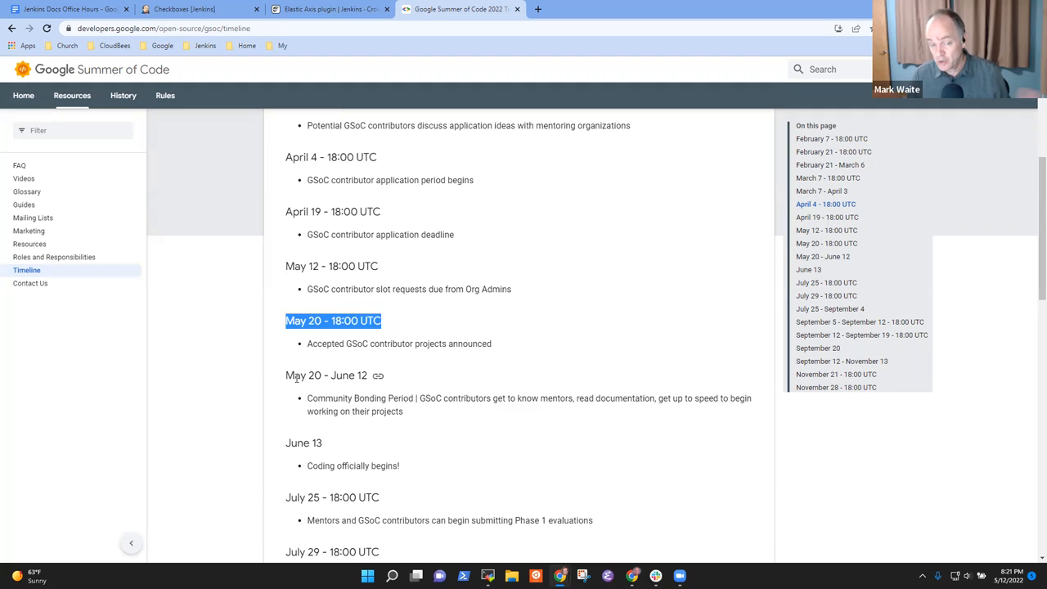
{"action": "left_click_drag", "start_coordinate": [286, 375], "coordinate": [375, 376]}
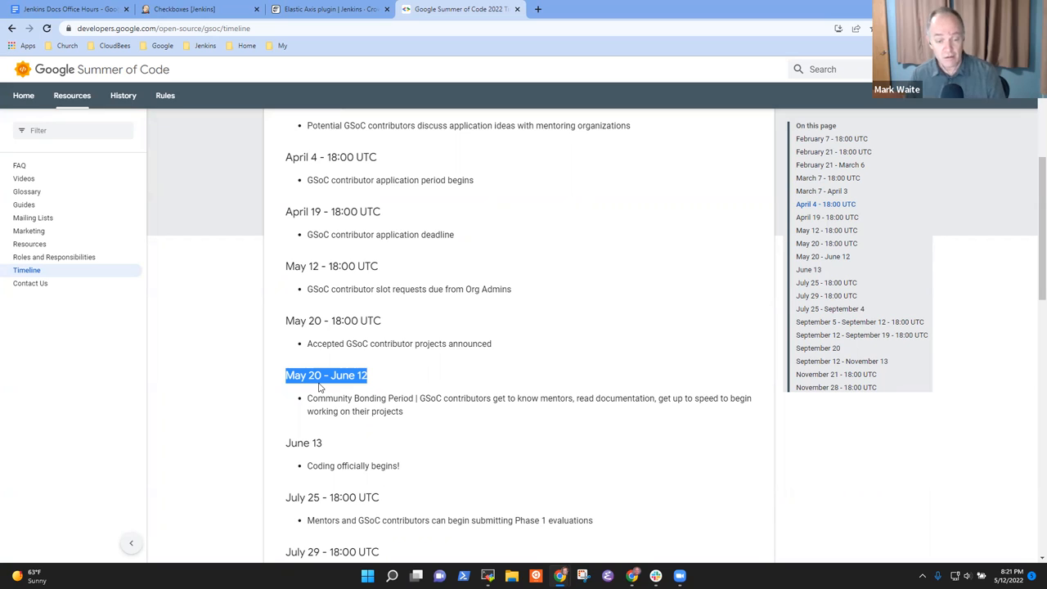
{"action": "left_click_drag", "start_coordinate": [285, 376], "coordinate": [368, 376]}
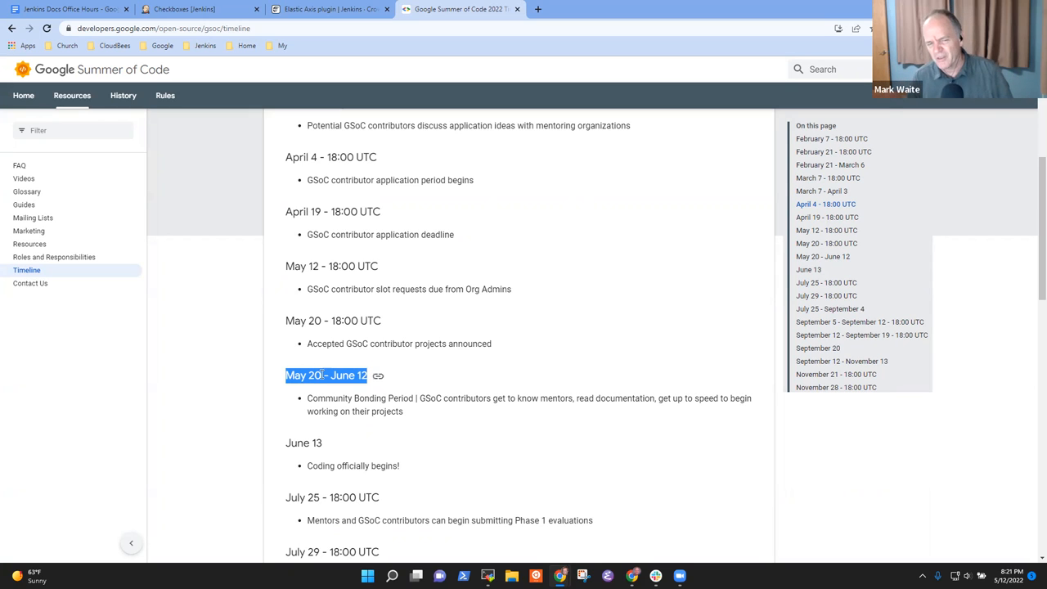
Highlight the May 20 - 18:00 UTC accepted-projects announcement heading.
{"action": "left_click", "coordinate": [294, 319]}
{"action": "triple_click", "coordinate": [295, 320]}
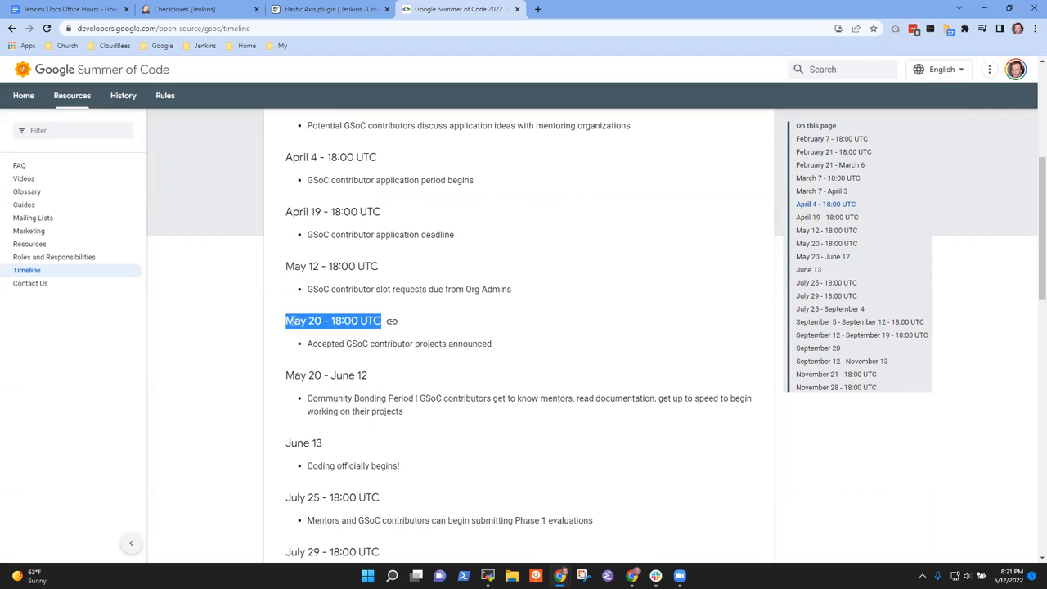
{"action": "left_click_drag", "start_coordinate": [287, 321], "coordinate": [377, 321]}
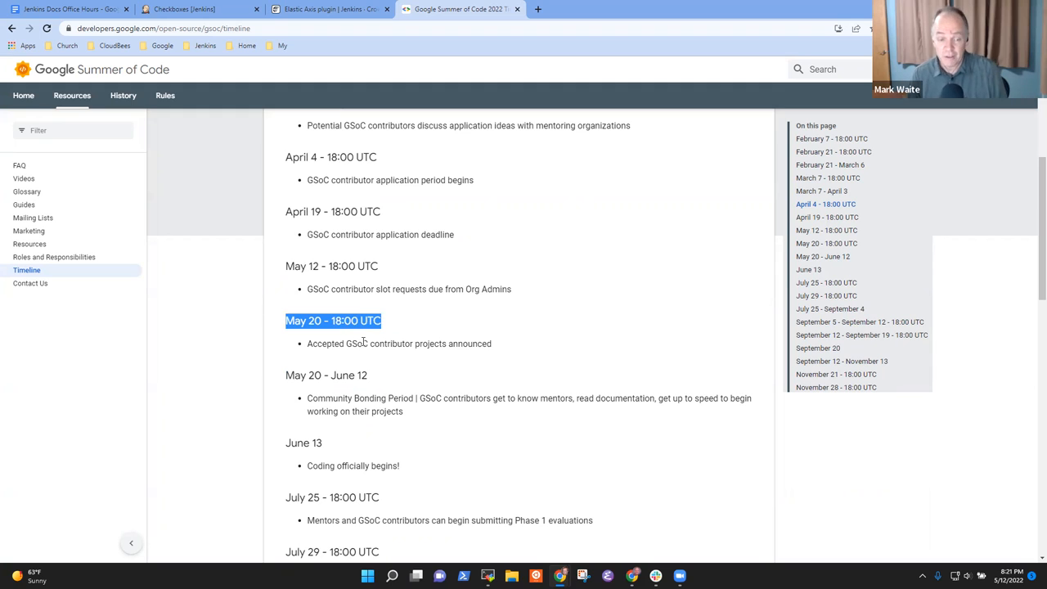
{"action": "left_click", "coordinate": [303, 319]}
{"action": "left_click_drag", "start_coordinate": [287, 321], "coordinate": [382, 322]}
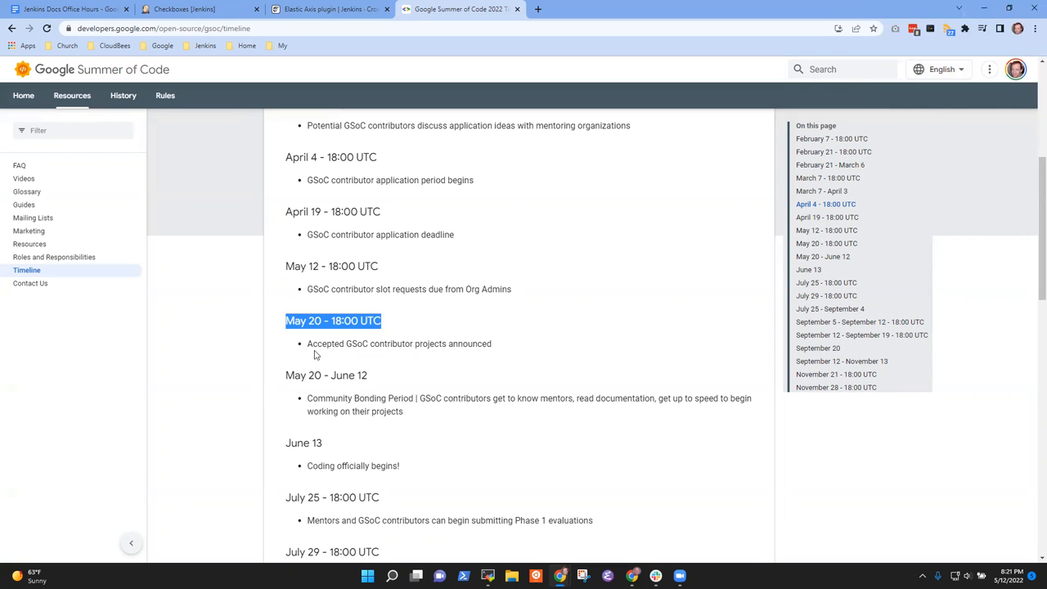
Replace 'End of May' with May 20 Google announces projects and note the community bonding period.
{"action": "left_click", "coordinate": [80, 8]}
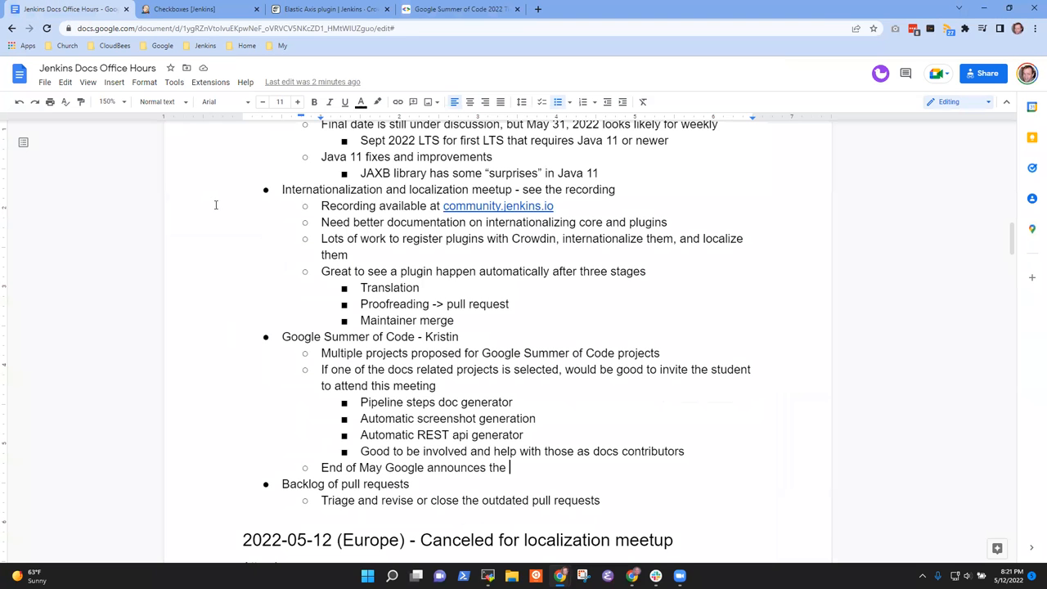
{"action": "key", "text": "ctrl+shift+Left"}
{"action": "key", "text": "ctrl+shift+Left"}
{"action": "key", "text": "ctrl+shift+Left"}
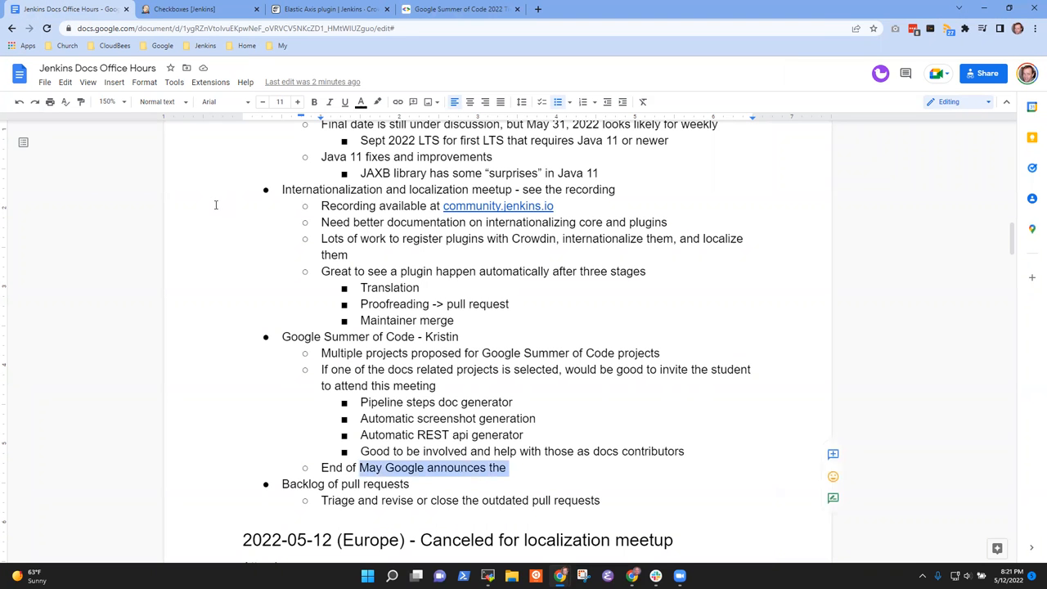
{"action": "key", "text": "ctrl+shift+Left"}
{"action": "key", "text": "ctrl+shift+Left"}
{"action": "key", "text": "Left"}
{"action": "key", "text": "ctrl+shift+Left"}
{"action": "key", "text": "ctrl+shift+Left"}
{"action": "key", "text": "ctrl+shift+Left"}
{"action": "key", "text": "ctrl+shift+Left"}
{"action": "key", "text": "ctrl+shift+Left"}
{"action": "type", "text": "May "}
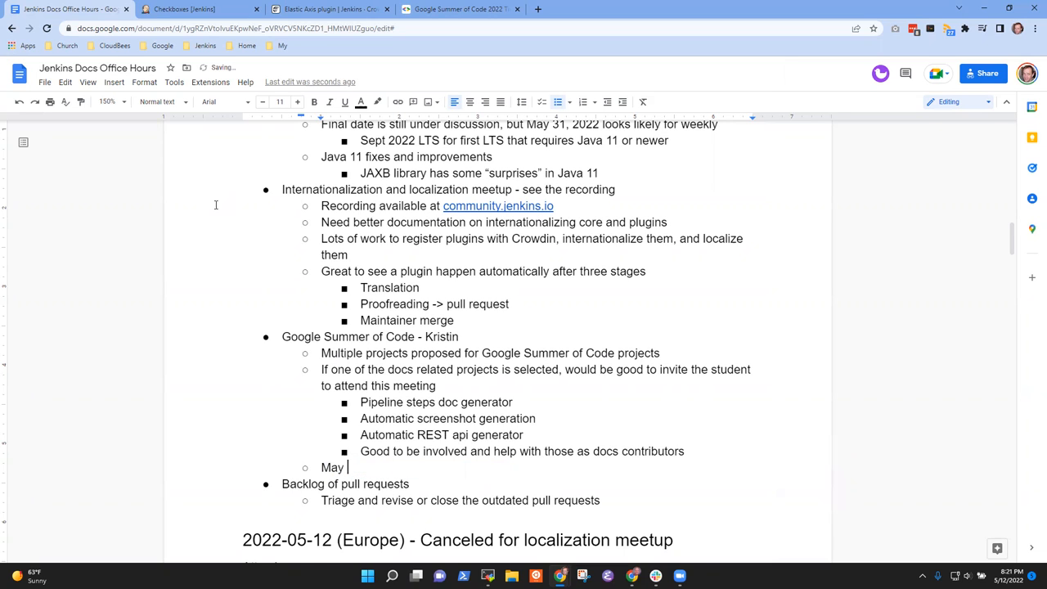
{"action": "type", "text": "20, 2022 "}
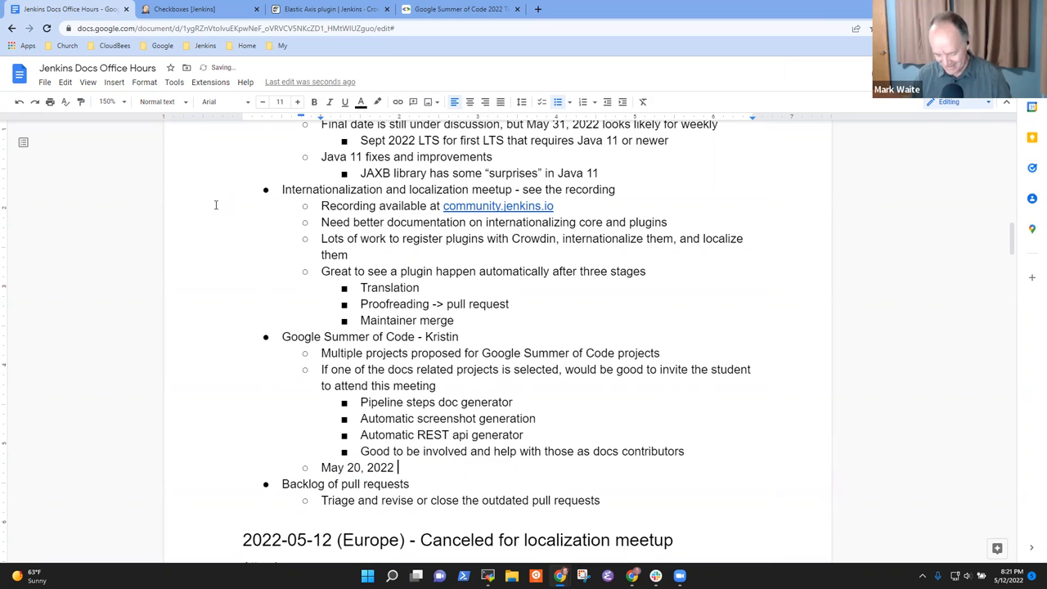
{"action": "type", "text": "Google annou"}
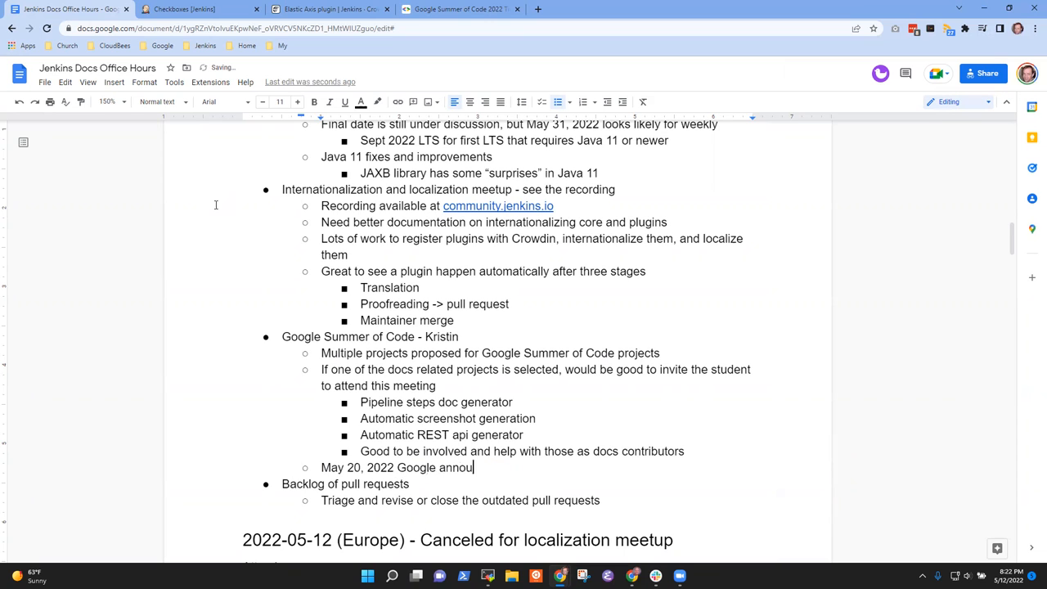
{"action": "type", "text": "nces the projec"}
{"action": "key", "text": "BackSpace"}
{"action": "key", "text": "BackSpace"}
{"action": "key", "text": "BackSpace"}
{"action": "type", "text": "jkects"}
{"action": "key", "text": "BackSpace"}
{"action": "key", "text": "BackSpace"}
{"action": "key", "text": "BackSpace"}
{"action": "type", "text": "ects and st community bodn"}
{"action": "key", "text": "BackSpace"}
{"action": "key", "text": "BackSpace"}
{"action": "type", "text": "nding"}
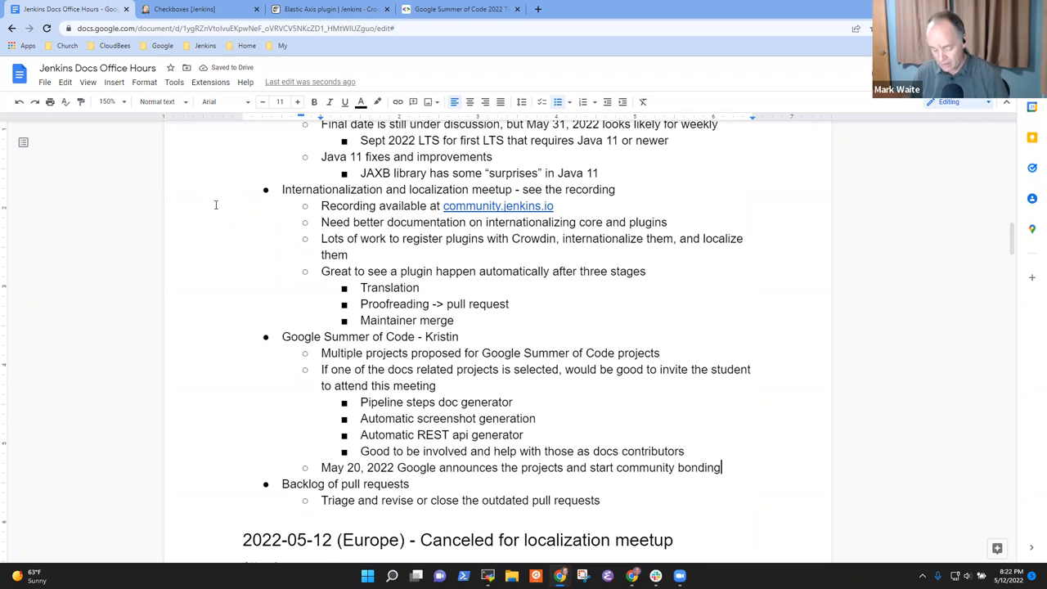
Add sub-points: Ask org admins to schedule a welcome meeting; Docs SIG presents something to help them get started.
{"action": "key", "text": "Return"}
{"action": "key", "text": "Tab"}
{"action": "type", "text": "Schedule"}
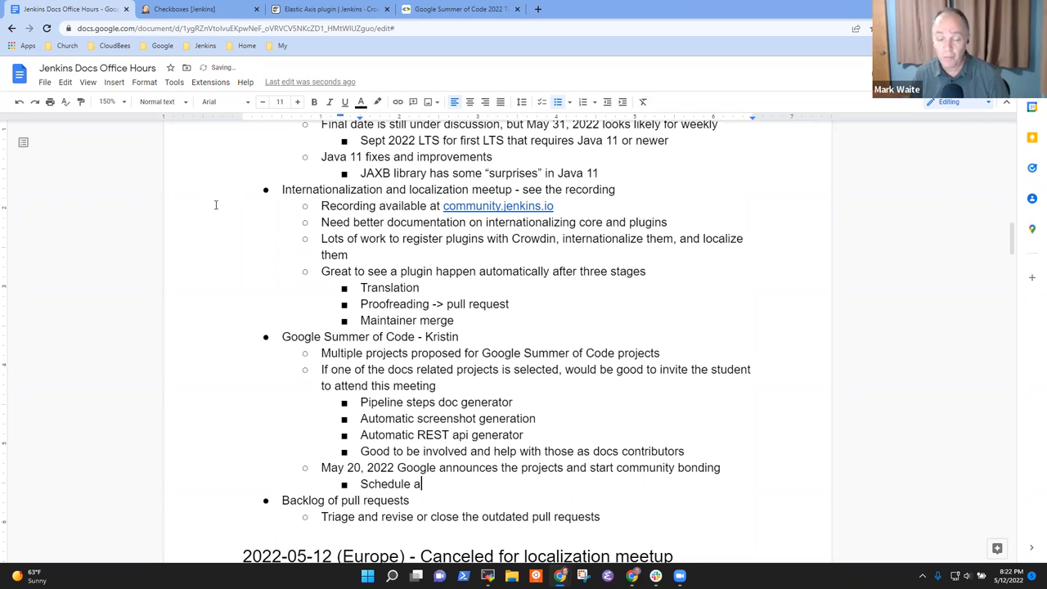
{"action": "key", "text": "BackSpace"}
{"action": "key", "text": "BackSpace"}
{"action": "key", "text": "BackSpace"}
{"action": "key", "text": "BackSpace"}
{"action": "key", "text": "Tab"}
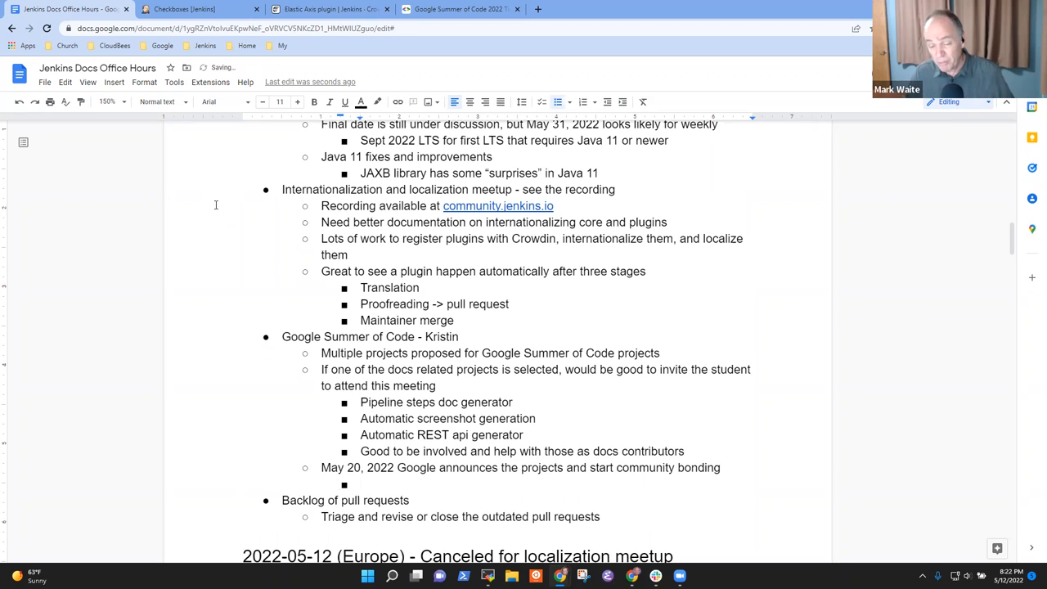
{"action": "type", "text": "Ask org "}
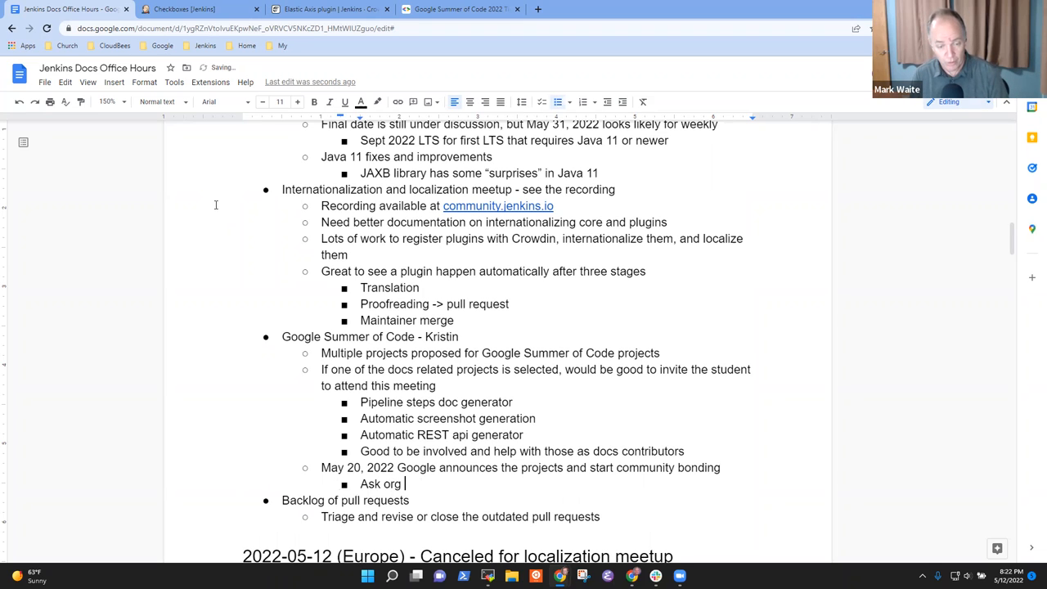
{"action": "type", "text": "admi to ac"}
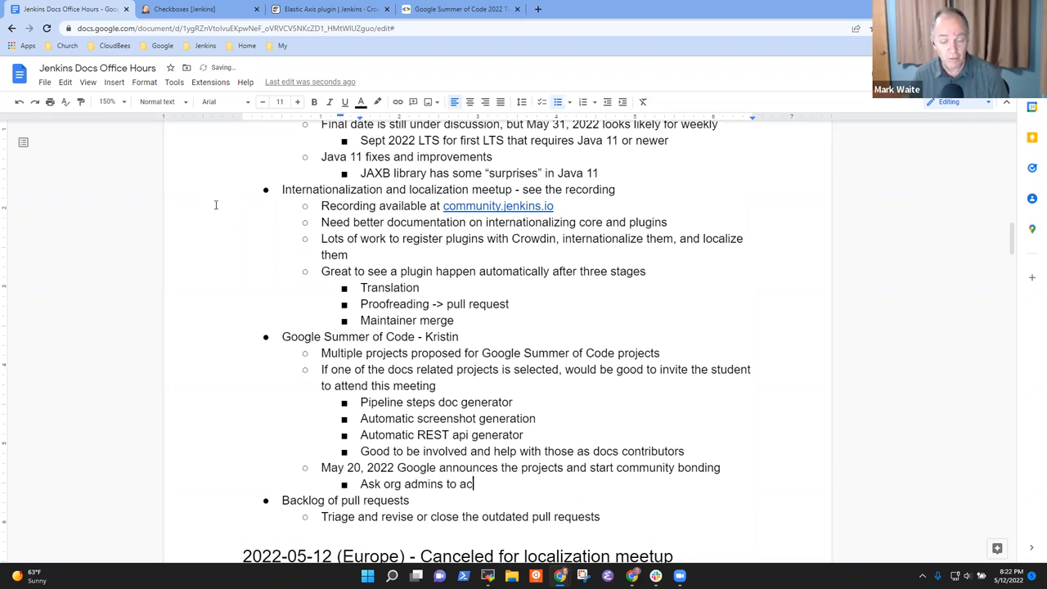
{"action": "type", "text": "hedule a a"}
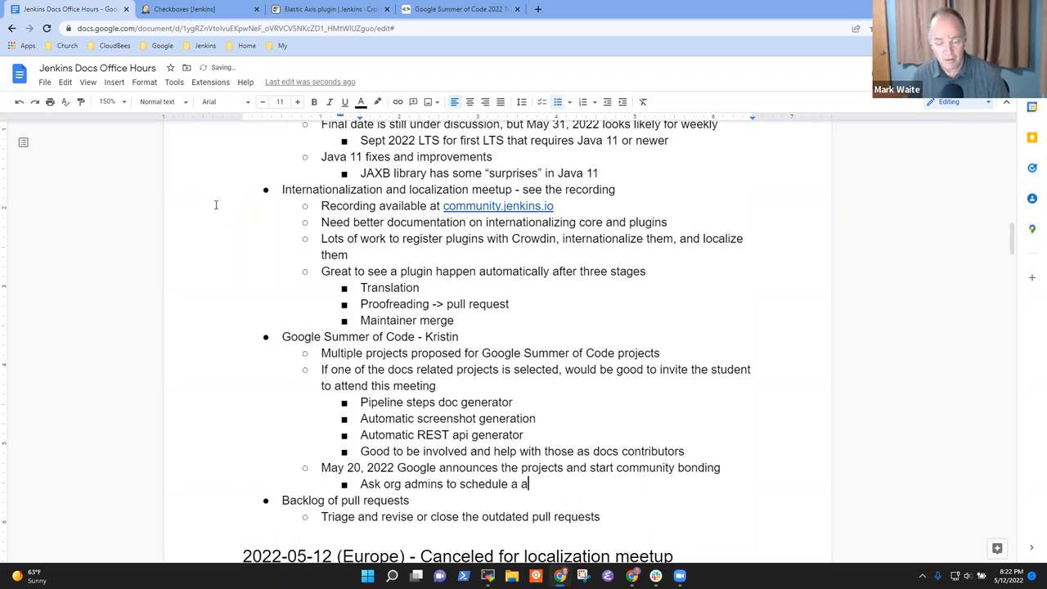
{"action": "type", "text": "welcome meeting"}
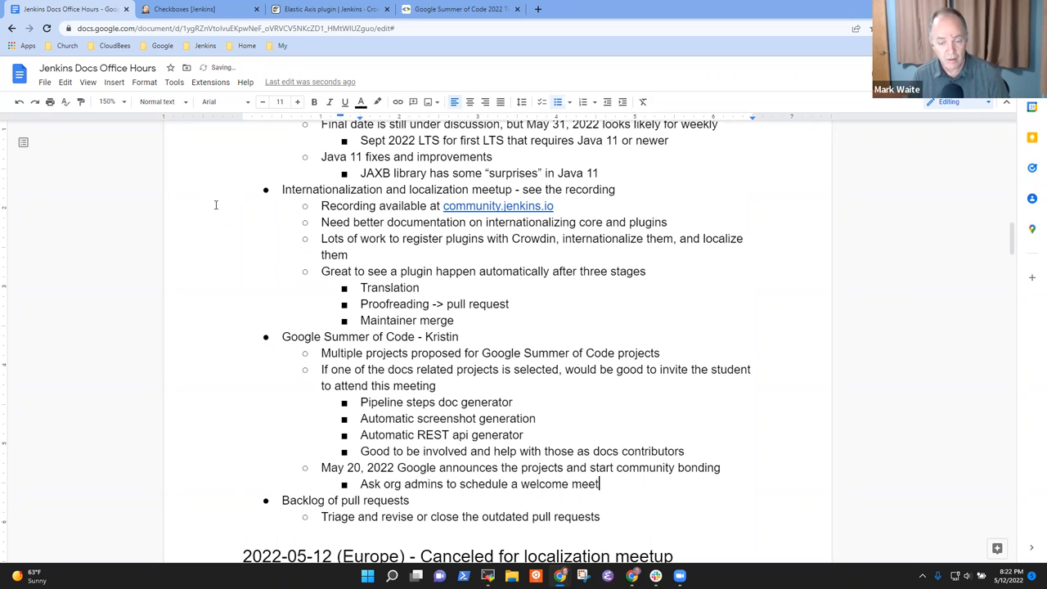
{"action": "key", "text": "Return"}
{"action": "type", "text": "Docs SIG p"}
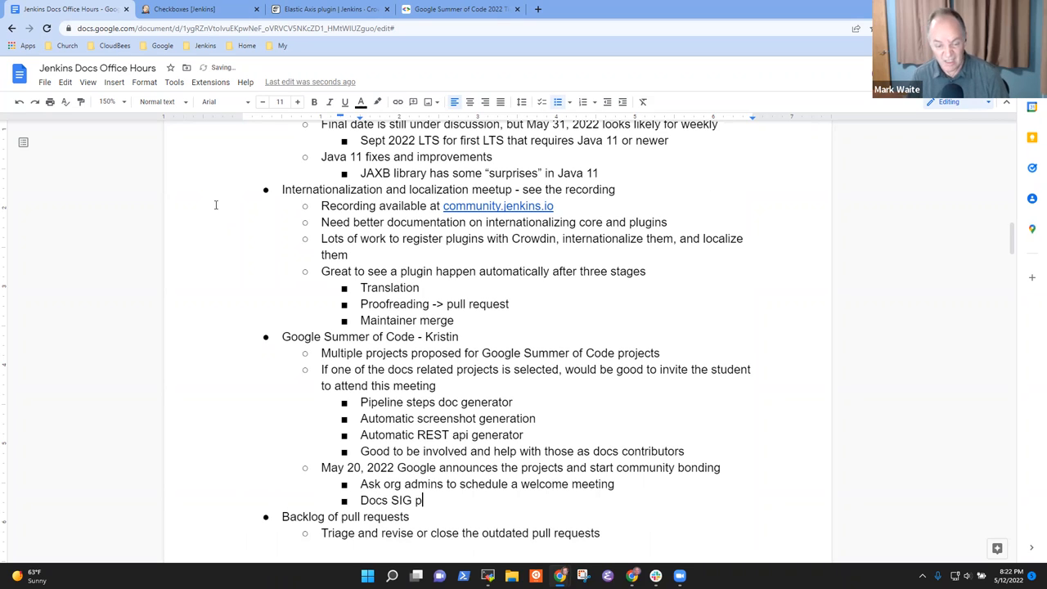
{"action": "type", "text": "resents something to help "}
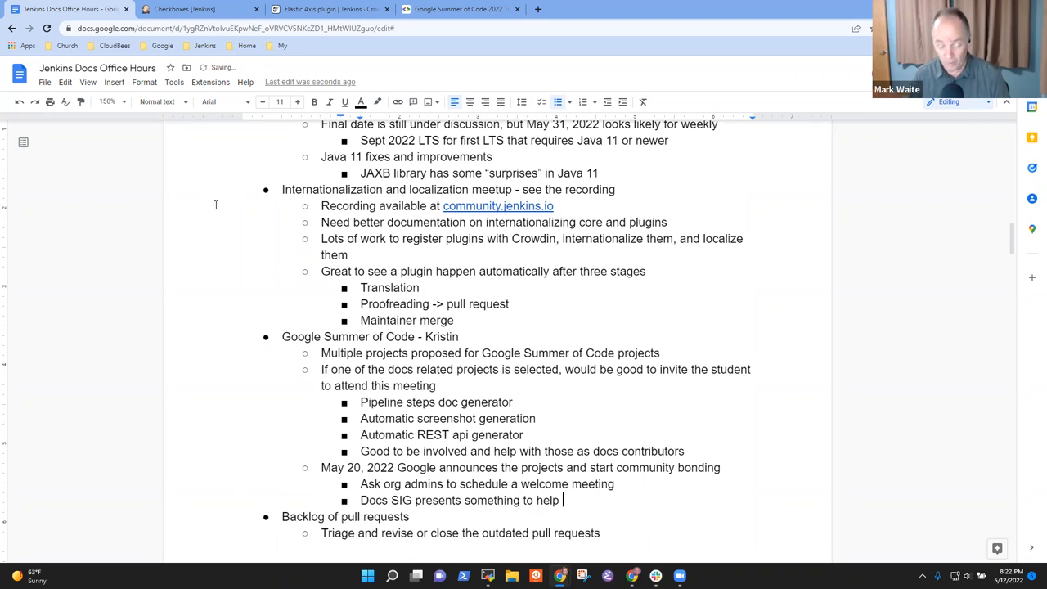
{"action": "type", "text": "them "}
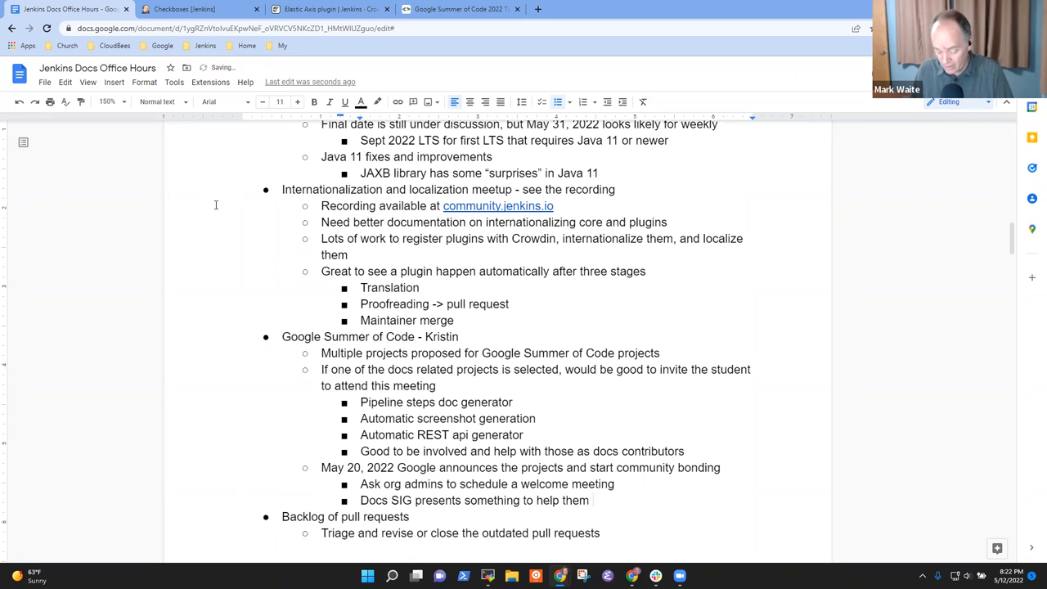
{"action": "type", "text": "get started"}
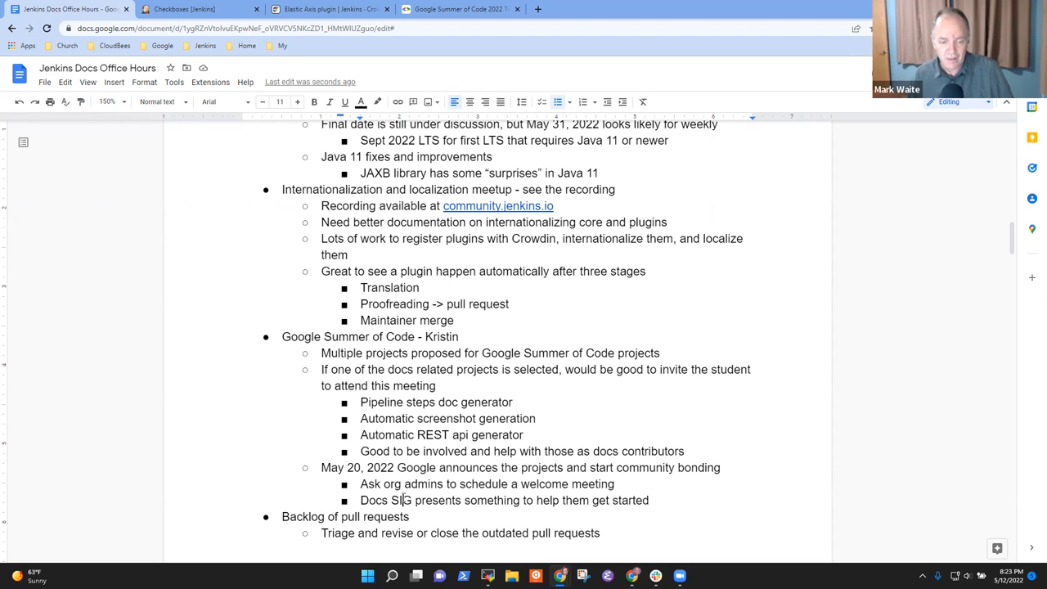
Review the May 20 and Docs SIG lines and tidy the spacing above the Backlog of pull requests item.
{"action": "triple_click", "coordinate": [401, 500]}
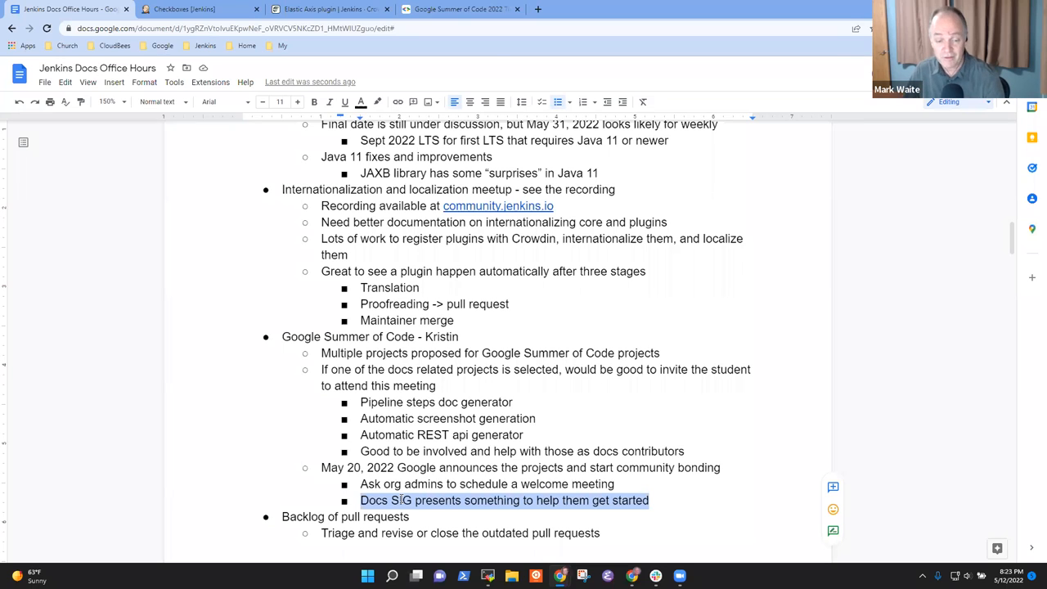
{"action": "key", "text": "Up"}
{"action": "key", "text": "Up"}
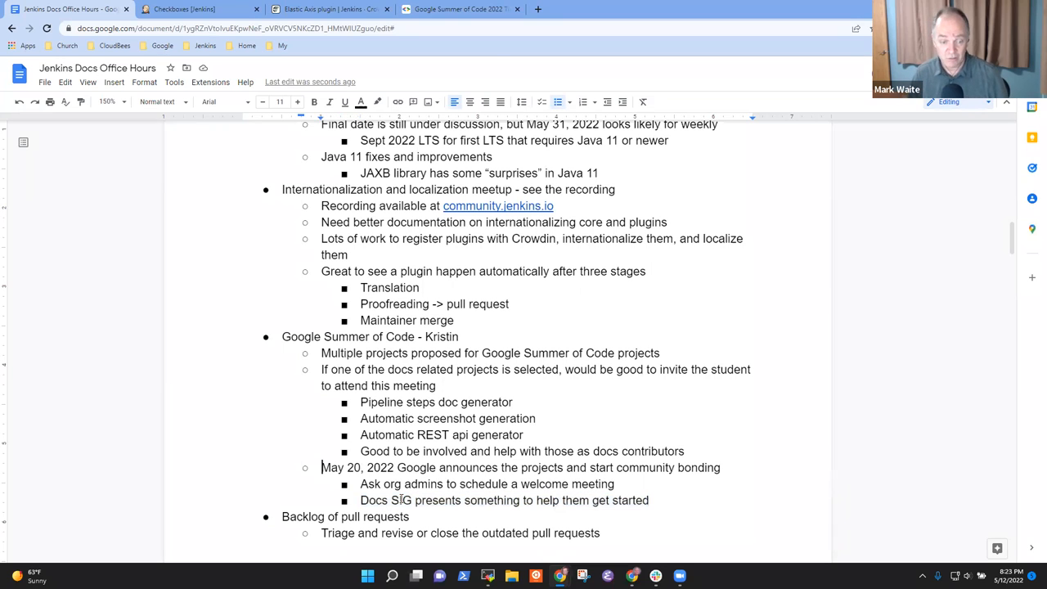
{"action": "key", "text": "shift+End"}
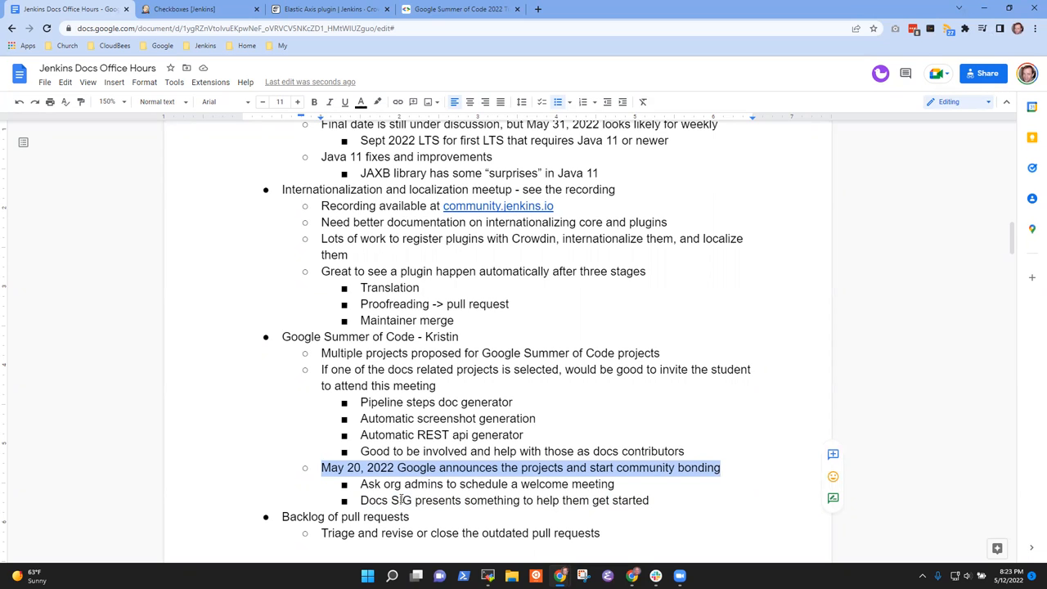
{"action": "key", "text": "Down"}
{"action": "key", "text": "Down"}
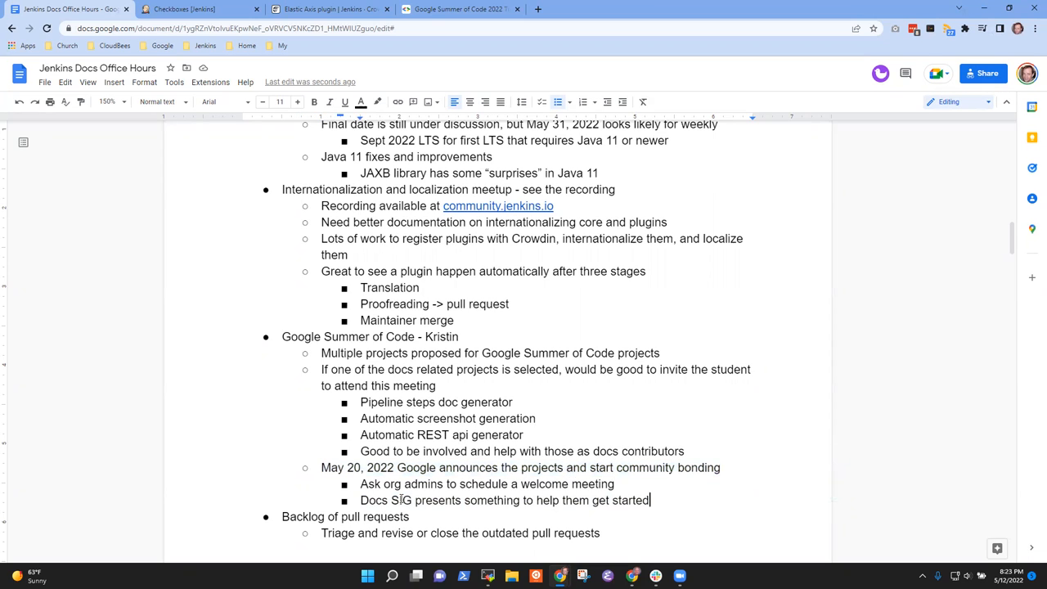
{"action": "key", "text": "shift+Home"}
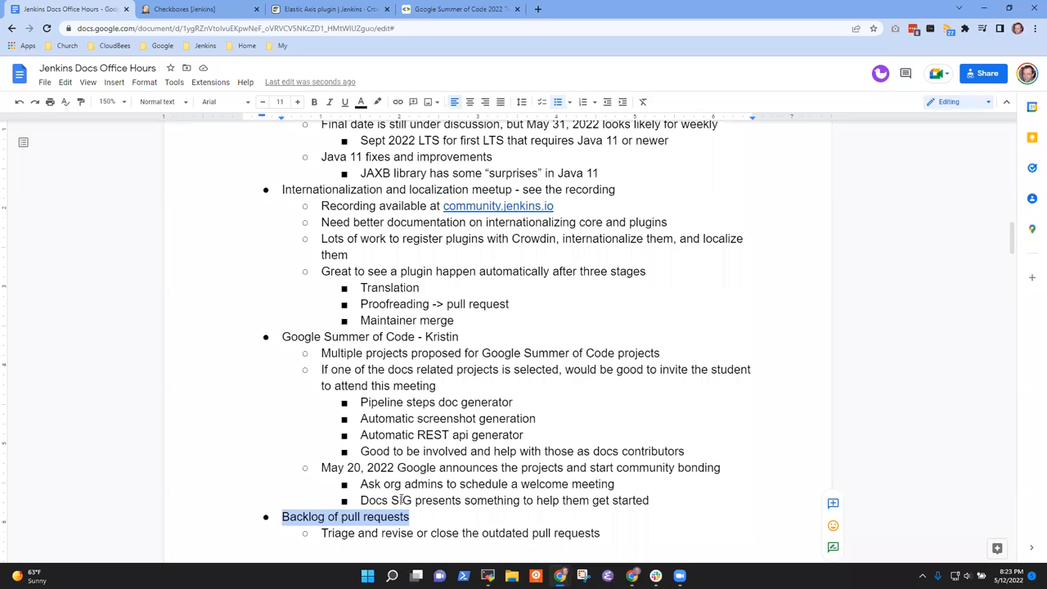
{"action": "key", "text": "Left"}
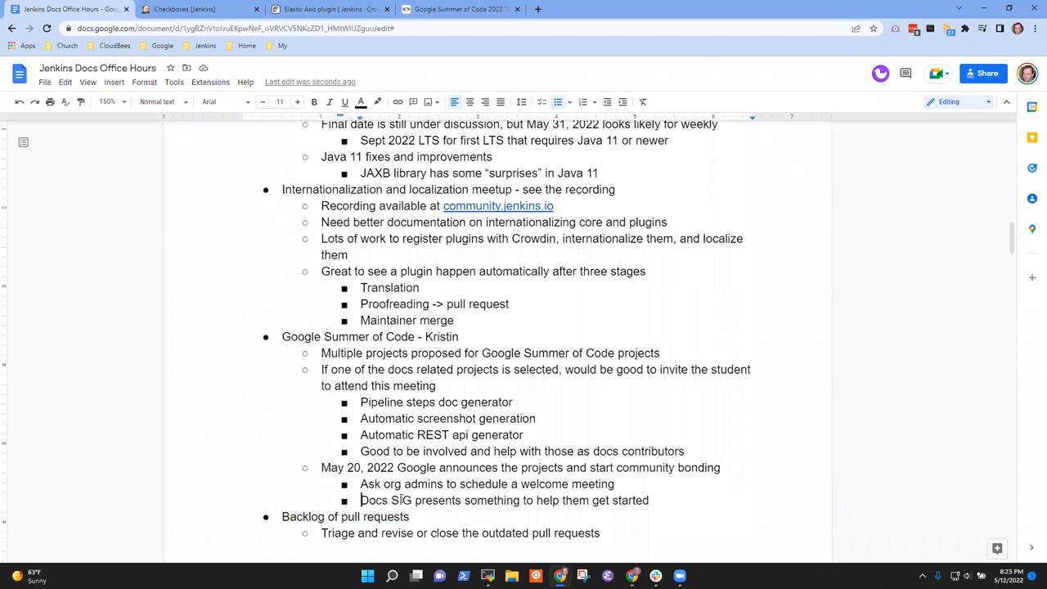
{"action": "key", "text": "Return"}
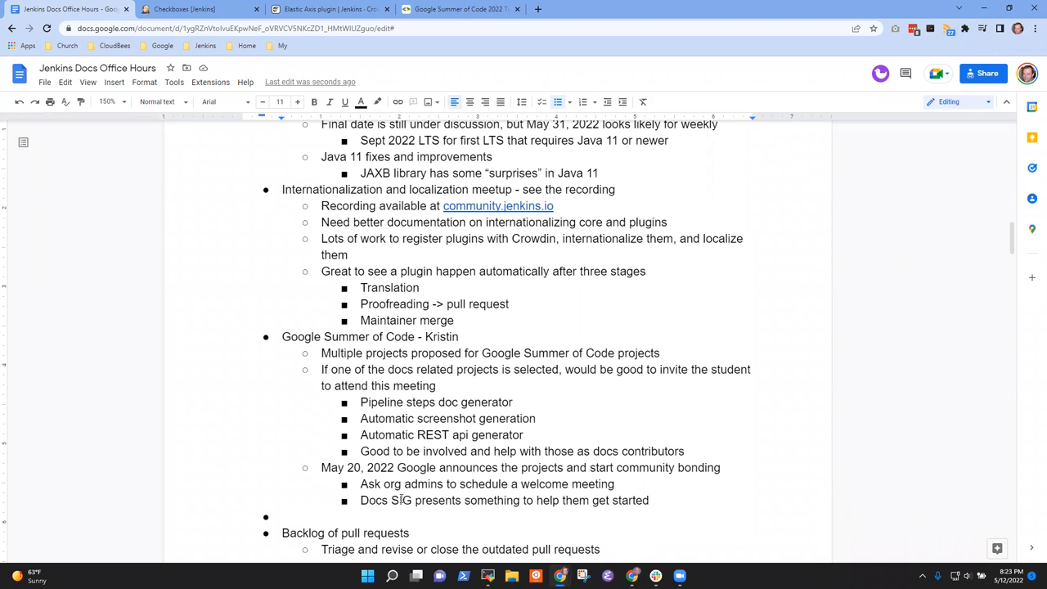
{"action": "key", "text": "Delete"}
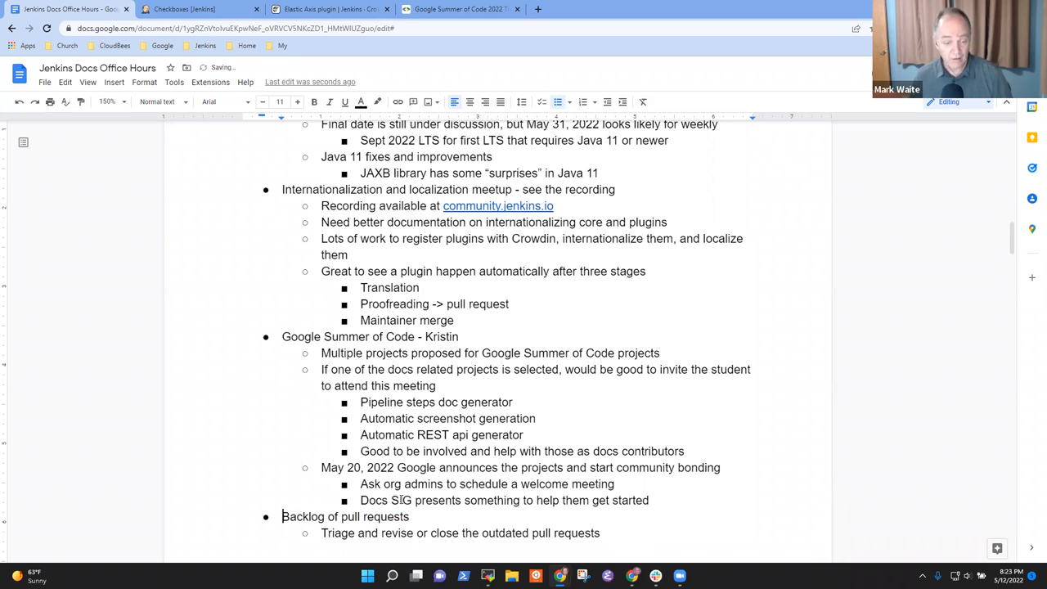
Go to the jenkins.io GitHub repository from the Jenkins bookmarks and view its pull requests.
{"action": "left_click", "coordinate": [538, 9]}
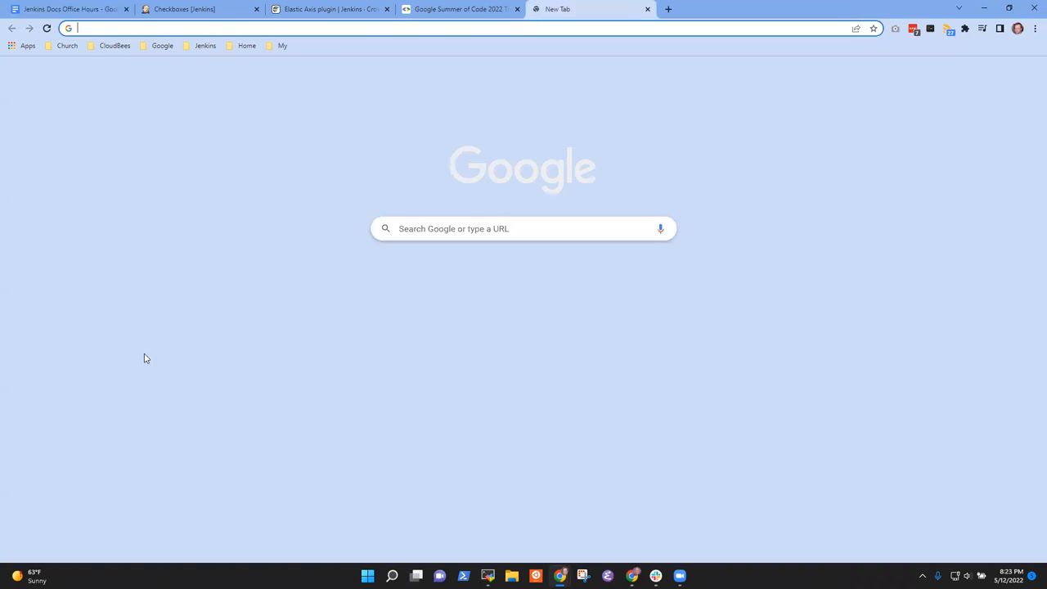
{"action": "left_click", "coordinate": [204, 45]}
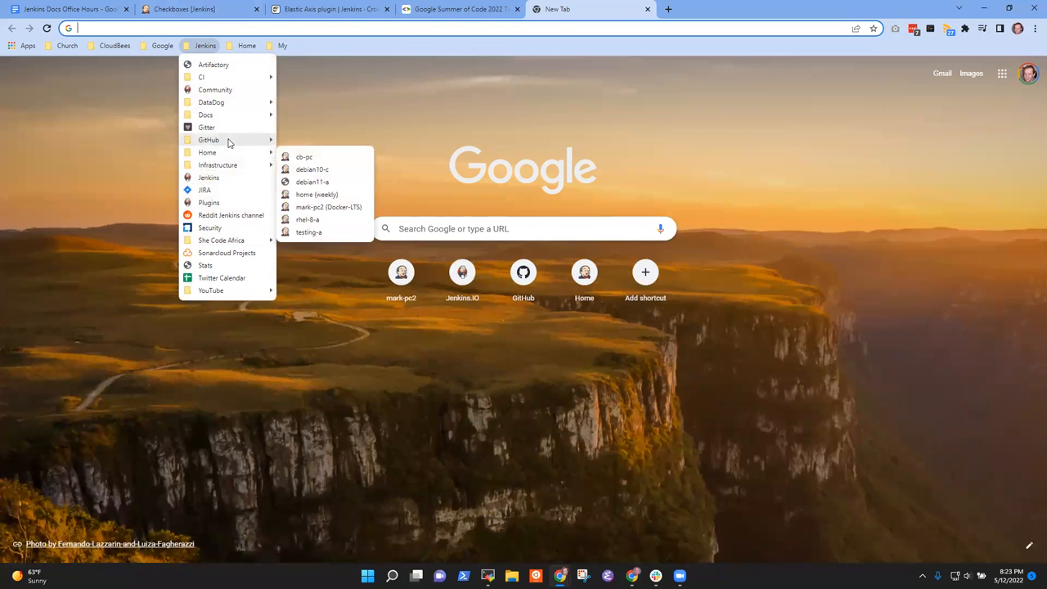
{"action": "mouse_move", "coordinate": [209, 140]}
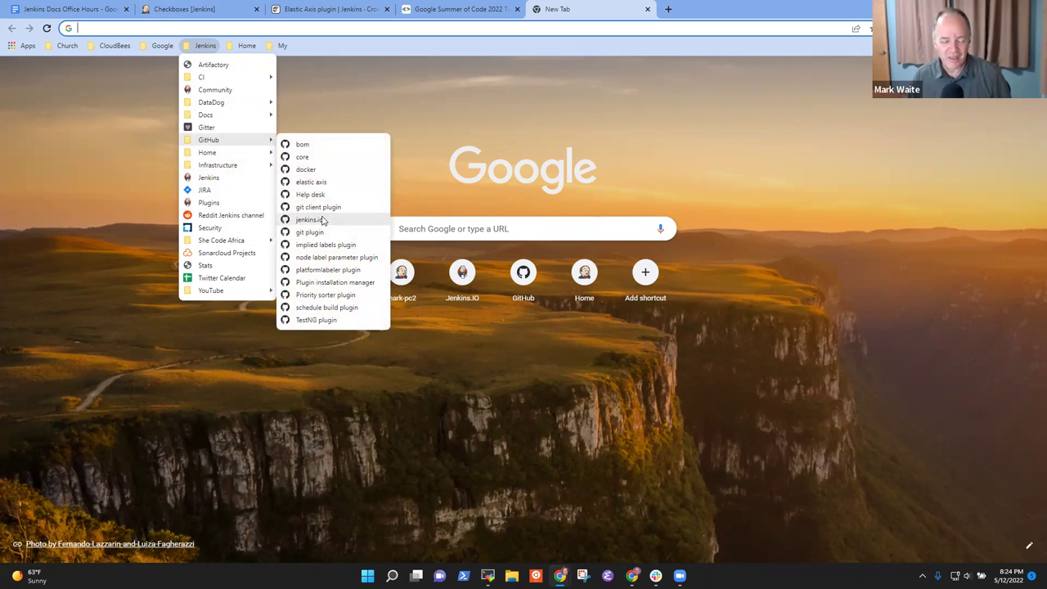
{"action": "left_click", "coordinate": [323, 221]}
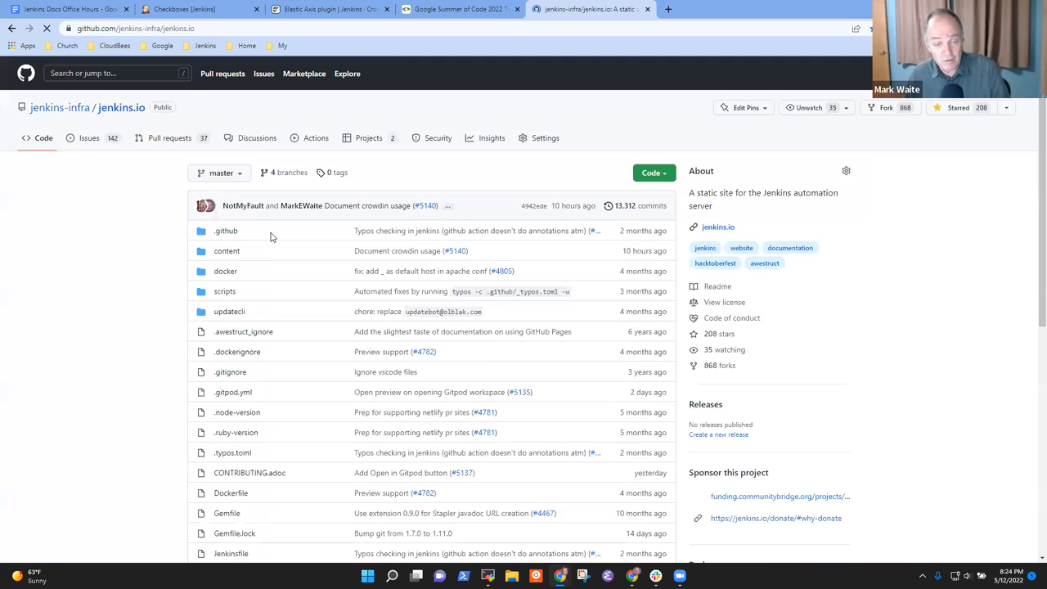
{"action": "left_click", "coordinate": [170, 137]}
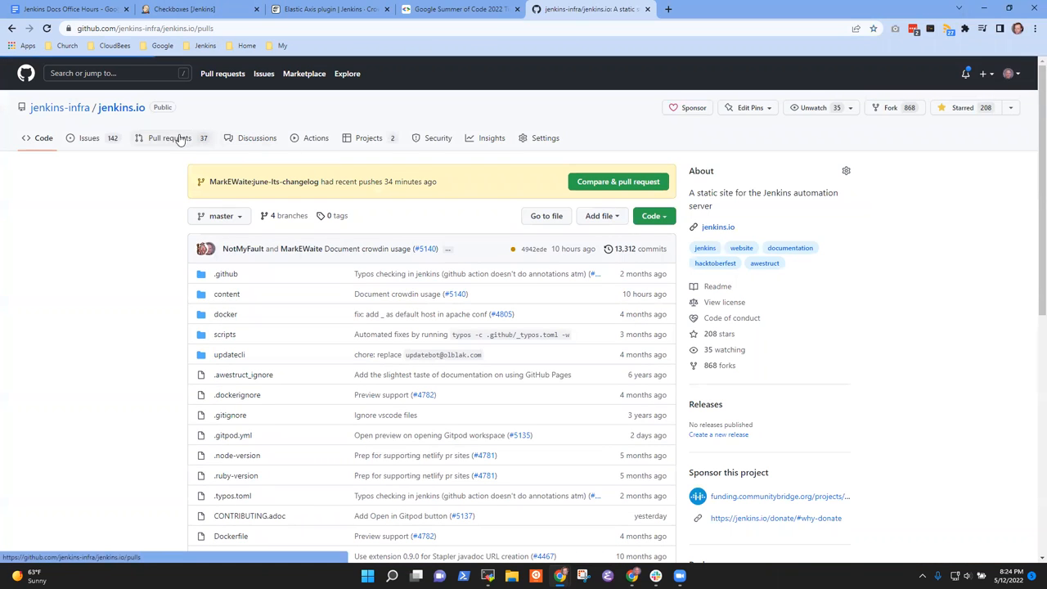
{"action": "scroll", "coordinate": [423, 292], "scroll_direction": "down", "scroll_amount": 10}
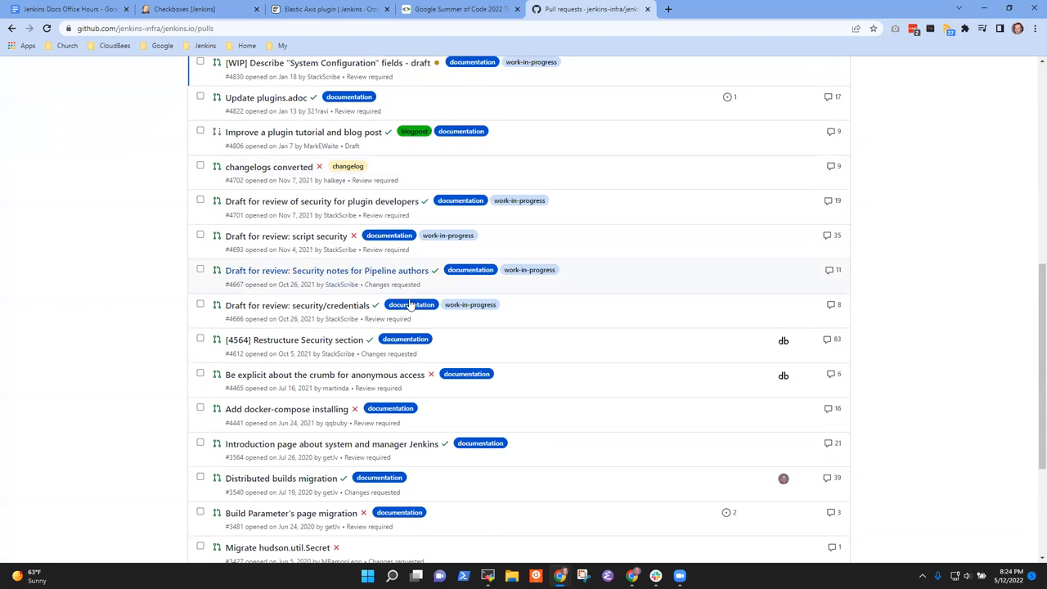
{"action": "scroll", "coordinate": [424, 292], "scroll_direction": "down", "scroll_amount": 5}
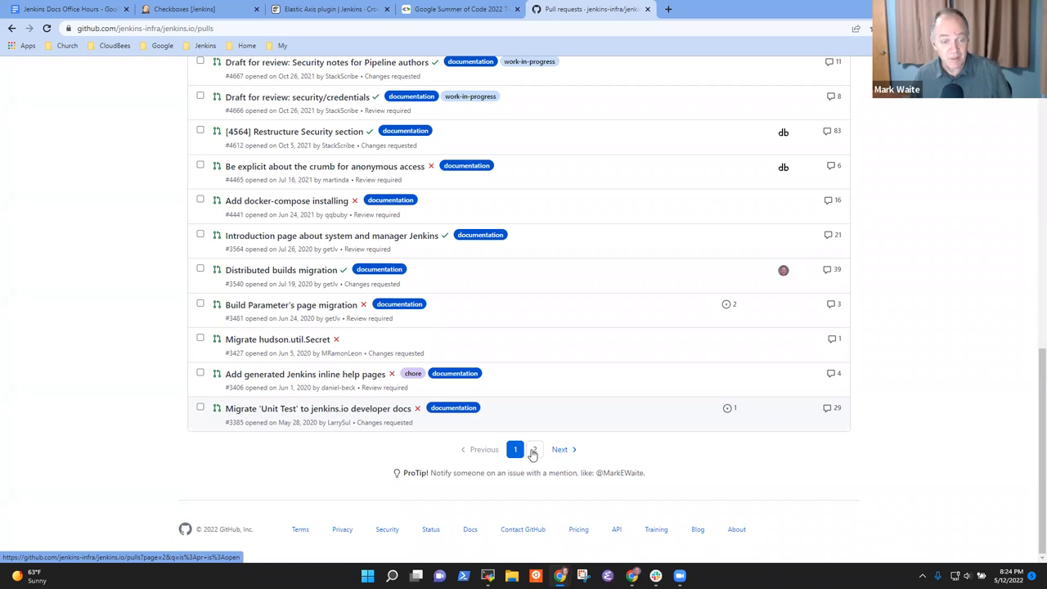
On page 2 of the pull requests, locate the oldest PR #2488 and bring up its link options.
{"action": "left_click", "coordinate": [534, 450]}
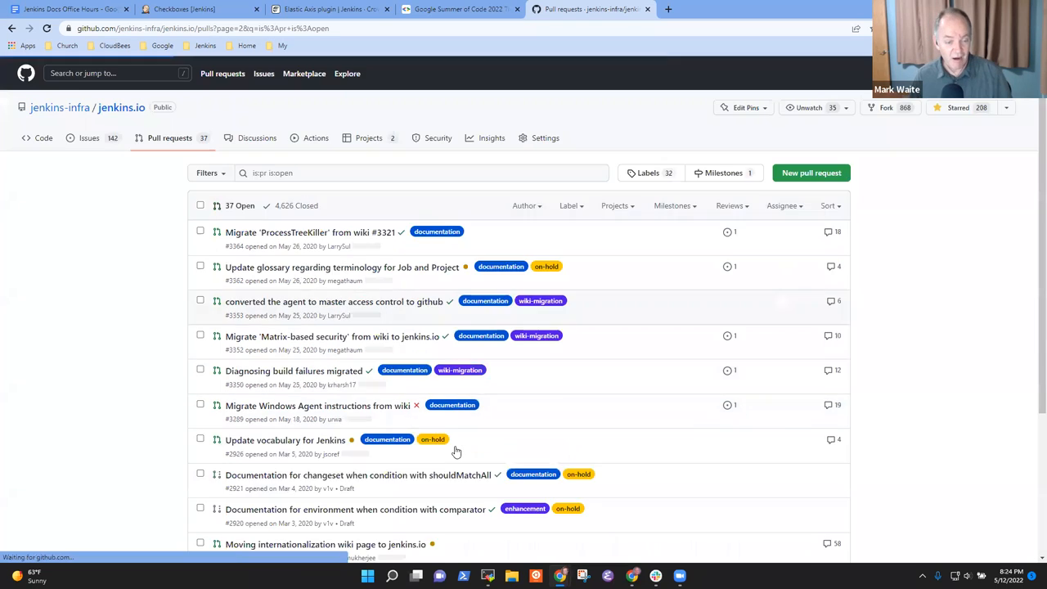
{"action": "scroll", "coordinate": [449, 374], "scroll_direction": "down", "scroll_amount": 5}
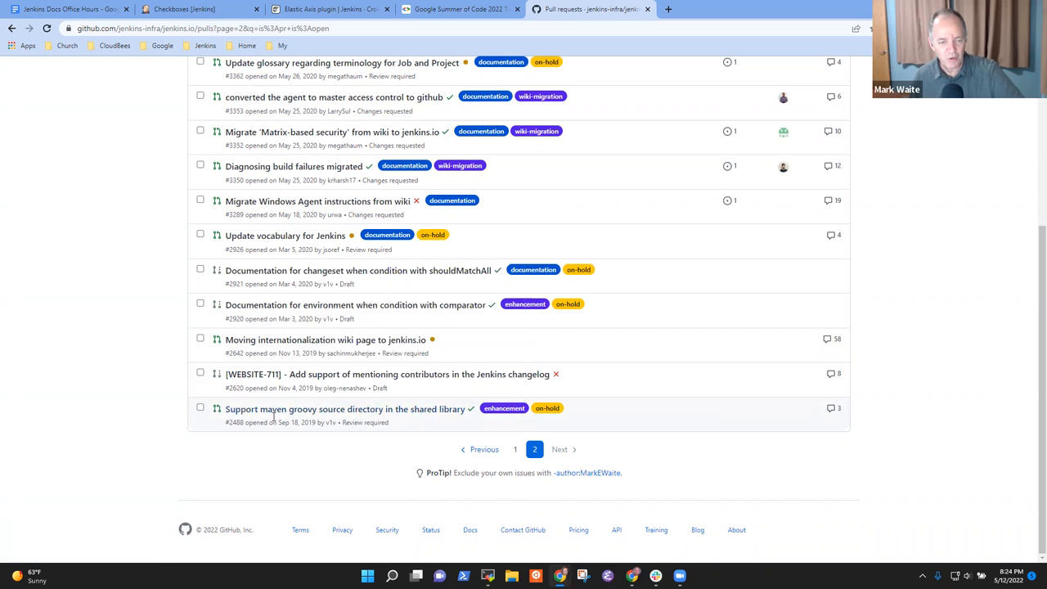
{"action": "left_click_drag", "start_coordinate": [389, 422], "coordinate": [234, 423]}
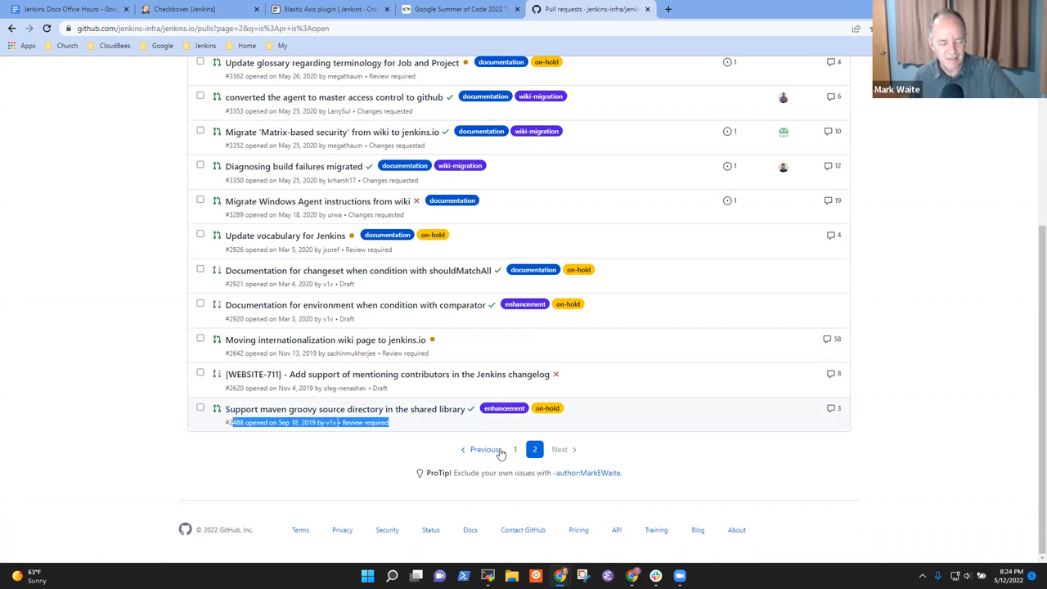
{"action": "left_click", "coordinate": [438, 436]}
{"action": "right_click", "coordinate": [415, 411]}
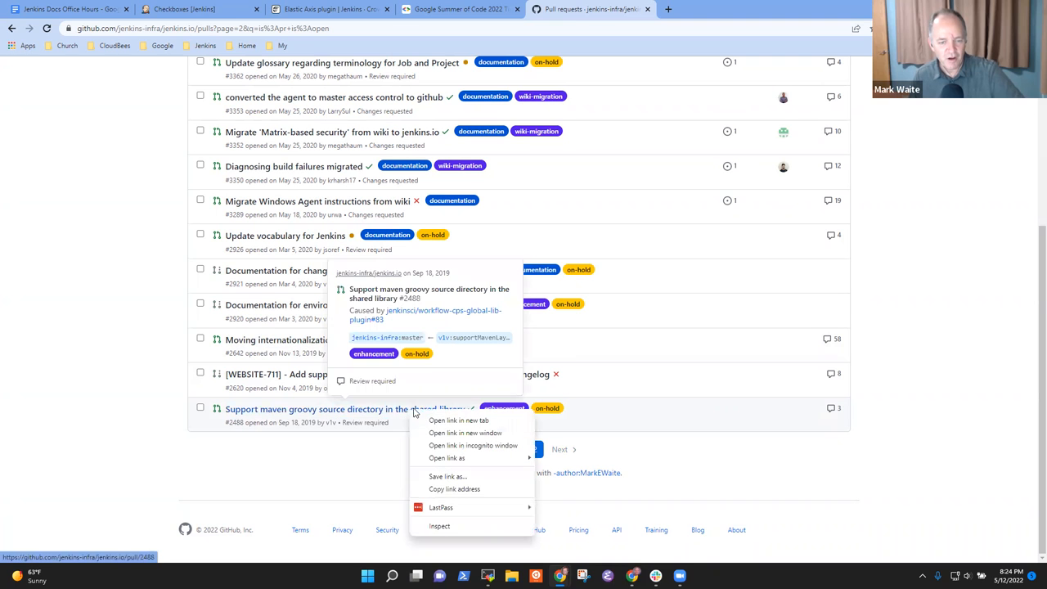
Open PR #2488 in its own tab and the linked workflow-cps-global-lib-plugin PR #83 in another.
{"action": "left_click", "coordinate": [458, 421]}
{"action": "left_click", "coordinate": [720, 9]}
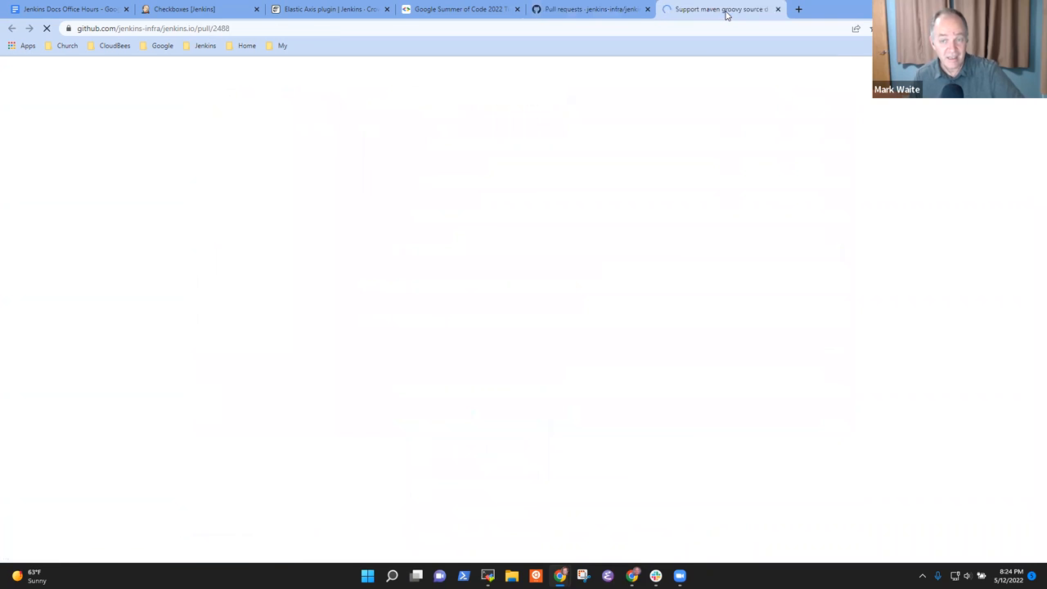
{"action": "scroll", "coordinate": [246, 328], "scroll_direction": "down", "scroll_amount": 3}
{"action": "scroll", "coordinate": [245, 343], "scroll_direction": "down", "scroll_amount": 2}
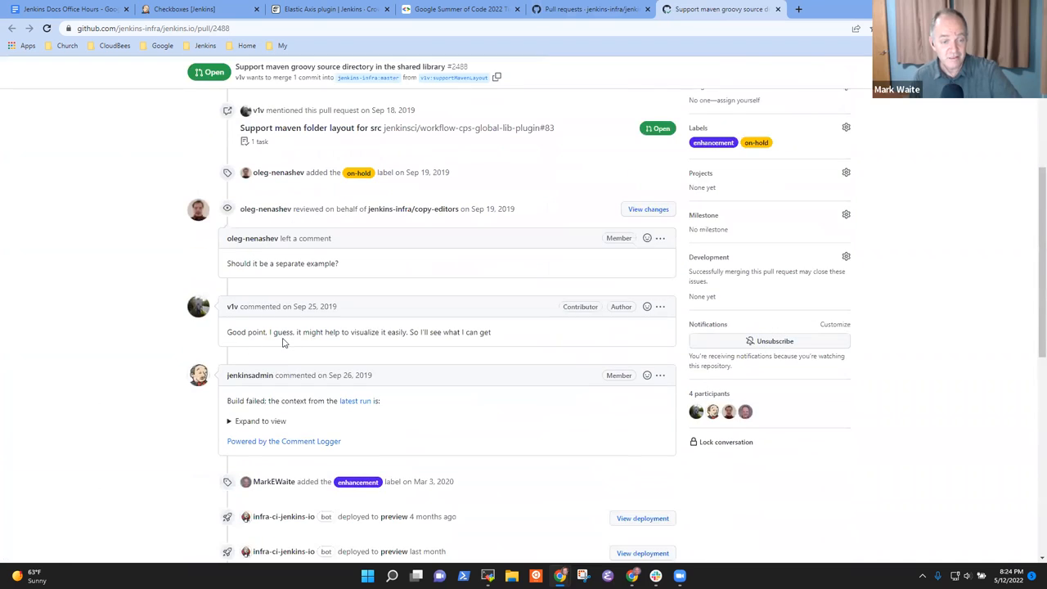
{"action": "scroll", "coordinate": [320, 329], "scroll_direction": "down", "scroll_amount": 5}
{"action": "scroll", "coordinate": [327, 335], "scroll_direction": "down", "scroll_amount": 3}
{"action": "scroll", "coordinate": [343, 335], "scroll_direction": "up", "scroll_amount": 6}
{"action": "scroll", "coordinate": [370, 334], "scroll_direction": "up", "scroll_amount": 6}
{"action": "scroll", "coordinate": [369, 334], "scroll_direction": "down", "scroll_amount": 3}
{"action": "scroll", "coordinate": [372, 360], "scroll_direction": "down", "scroll_amount": 3}
{"action": "scroll", "coordinate": [372, 359], "scroll_direction": "up", "scroll_amount": 6}
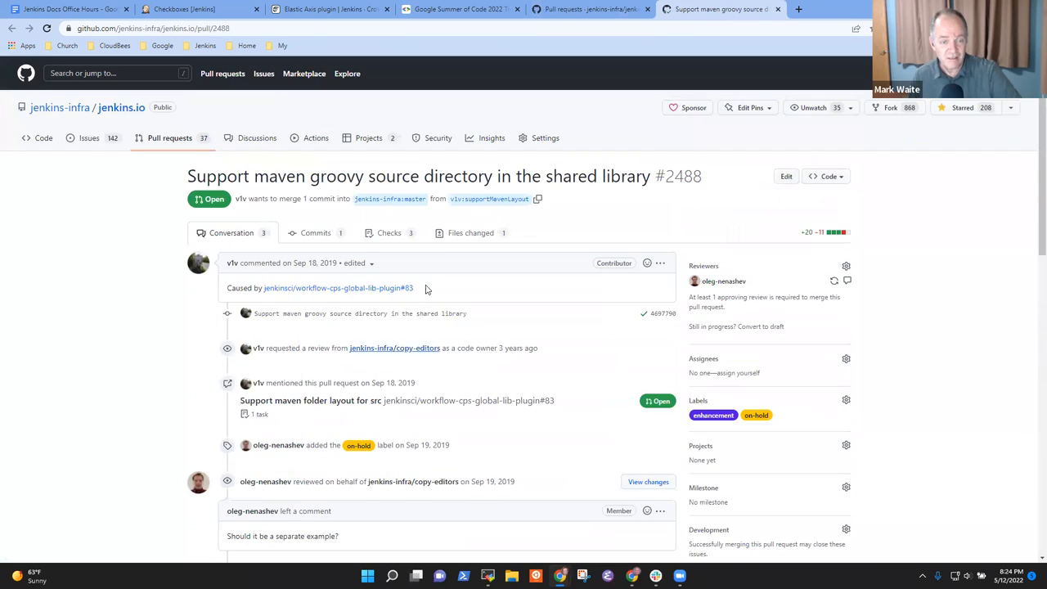
{"action": "right_click", "coordinate": [372, 288]}
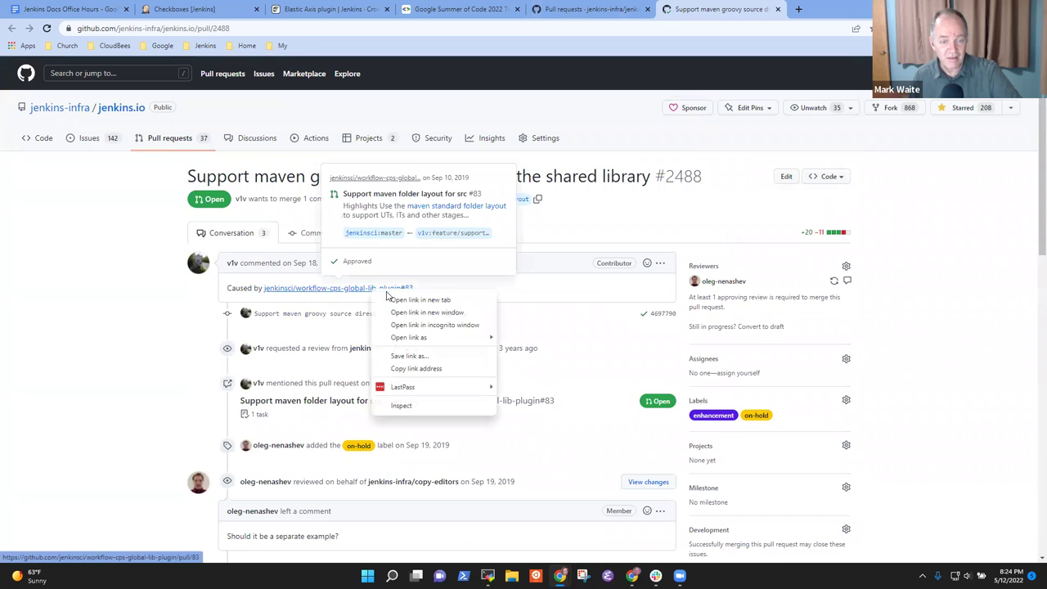
{"action": "left_click", "coordinate": [420, 300]}
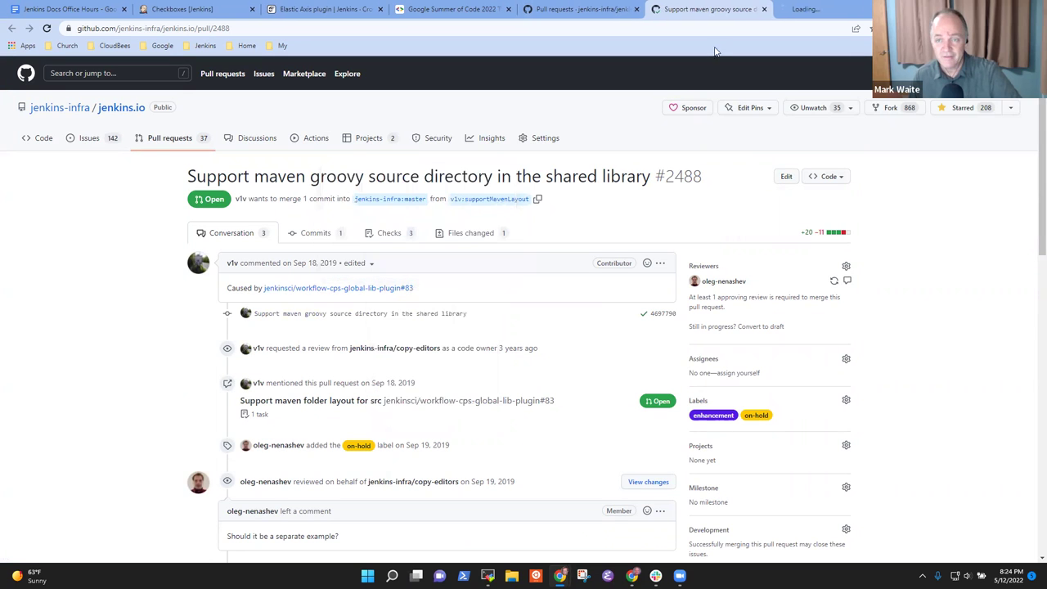
{"action": "left_click", "coordinate": [826, 9]}
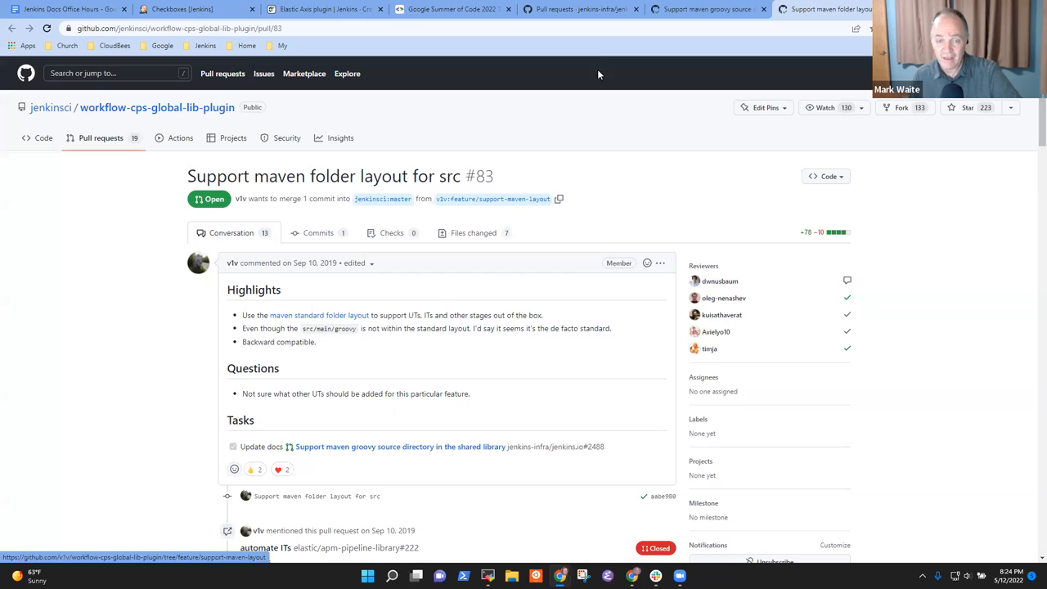
Compare the two PRs, review #2488's files changed, and return to its blocked conversation.
{"action": "left_click", "coordinate": [733, 14]}
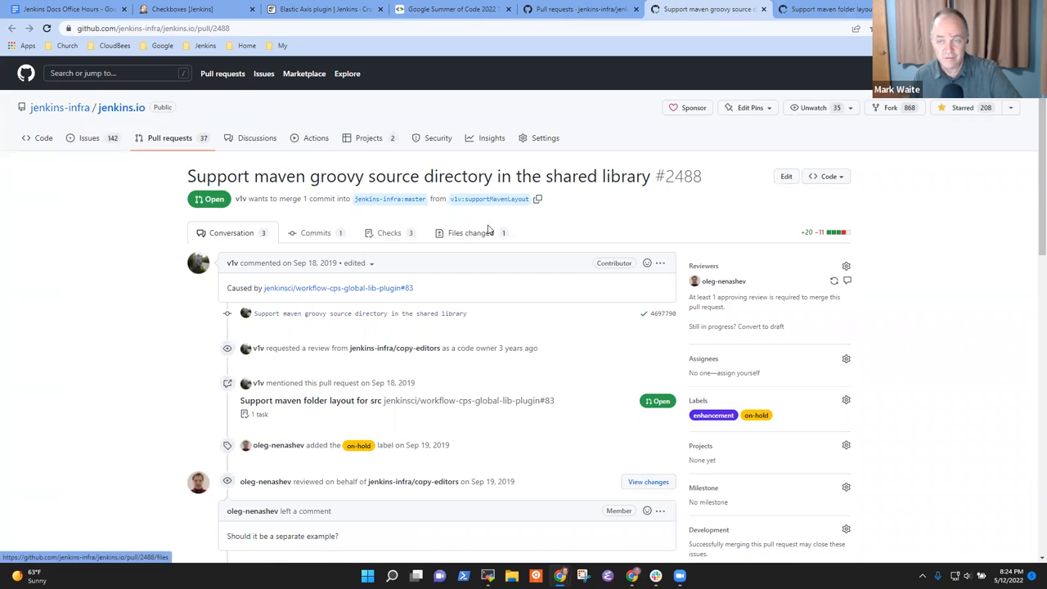
{"action": "left_click", "coordinate": [850, 9]}
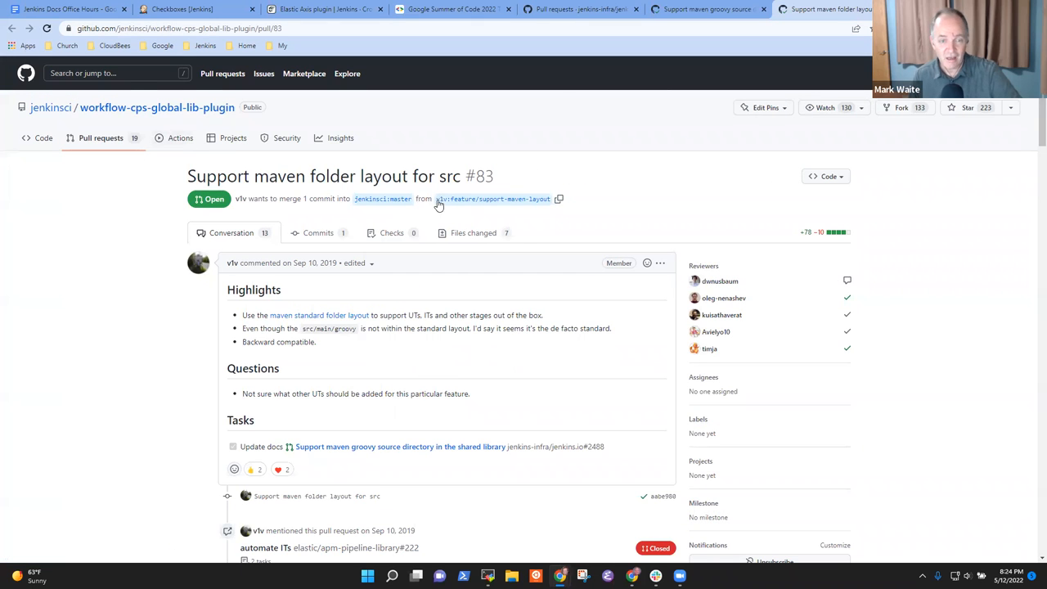
{"action": "left_click", "coordinate": [707, 9]}
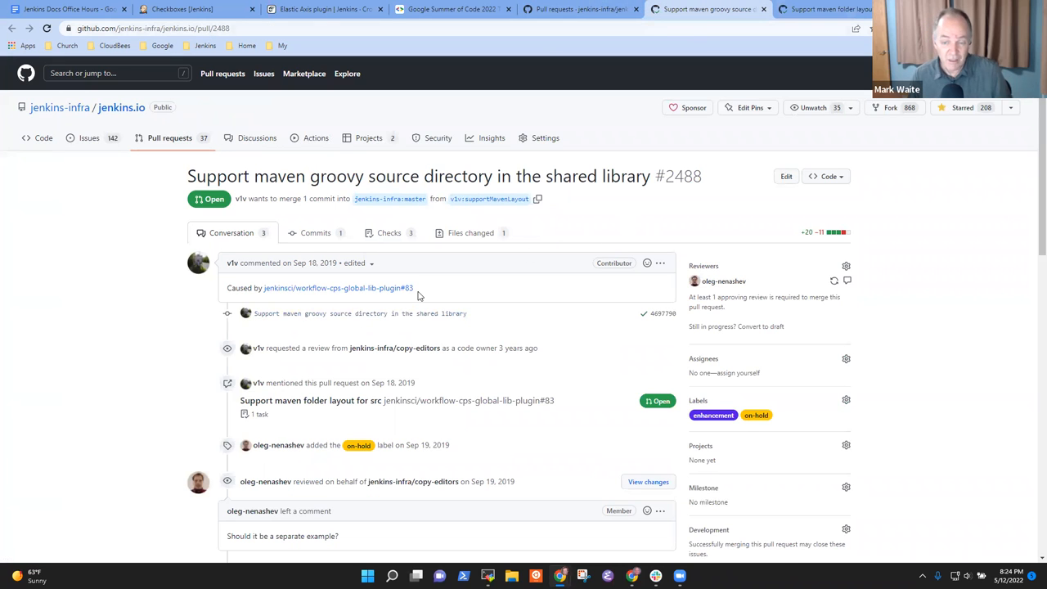
{"action": "left_click", "coordinate": [470, 232]}
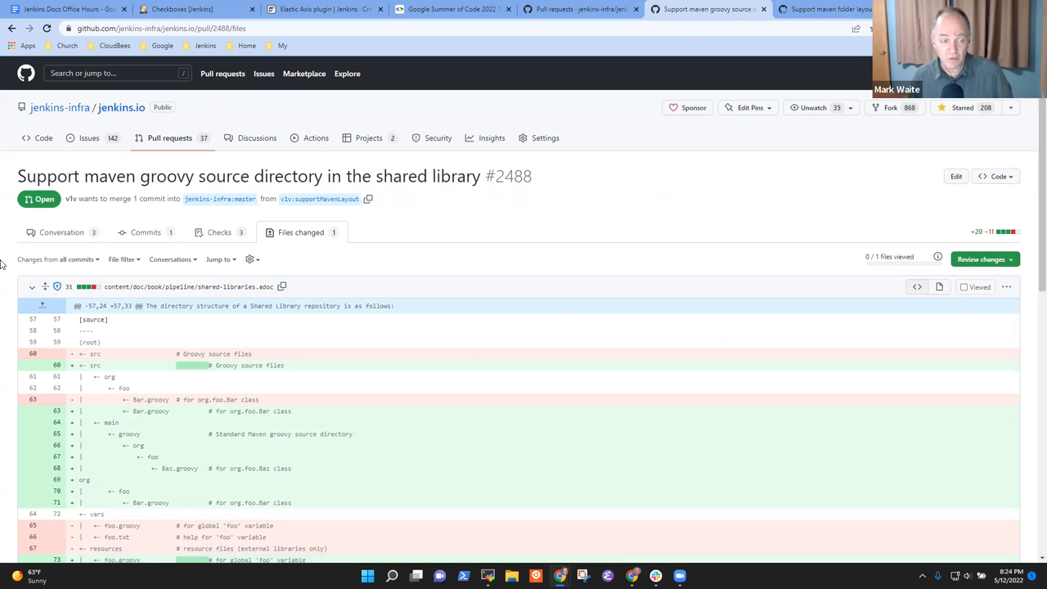
{"action": "left_click", "coordinate": [65, 233]}
{"action": "scroll", "coordinate": [383, 400], "scroll_direction": "down", "scroll_amount": 10}
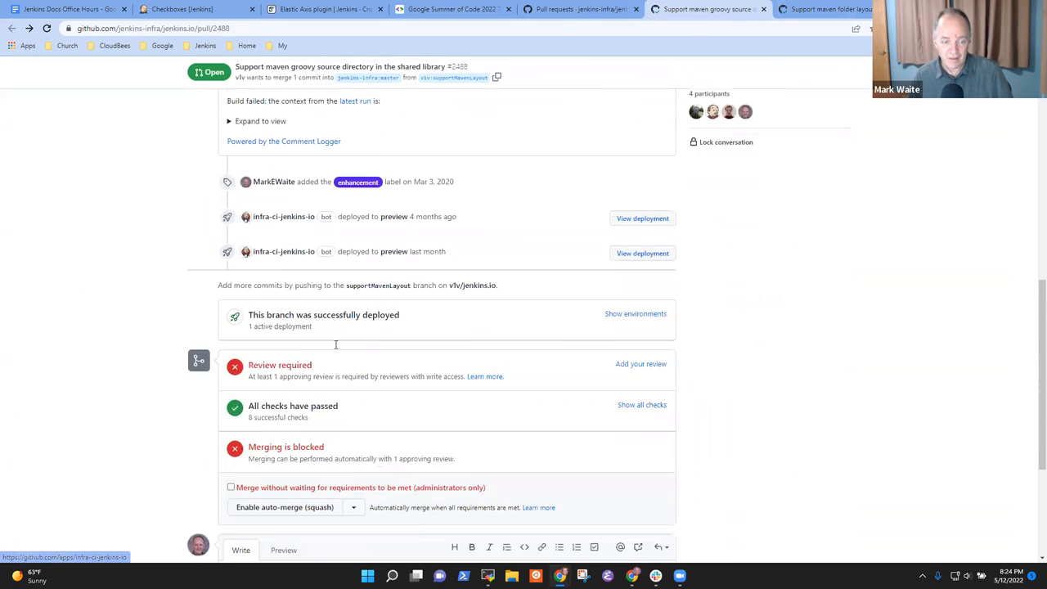
Draft the comment "Closing the pull request for now. Reopen when feature is merged".
{"action": "left_click", "coordinate": [390, 387]}
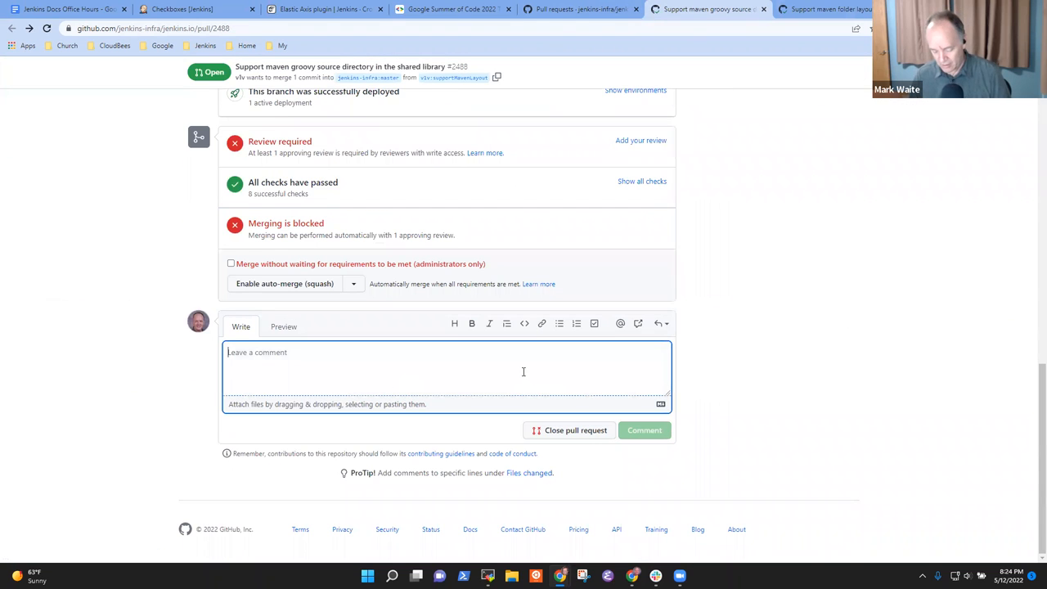
{"action": "type", "text": "Ch"}
{"action": "key", "text": "BackSpace"}
{"action": "key", "text": "BackSpace"}
{"action": "key", "text": "BackSpace"}
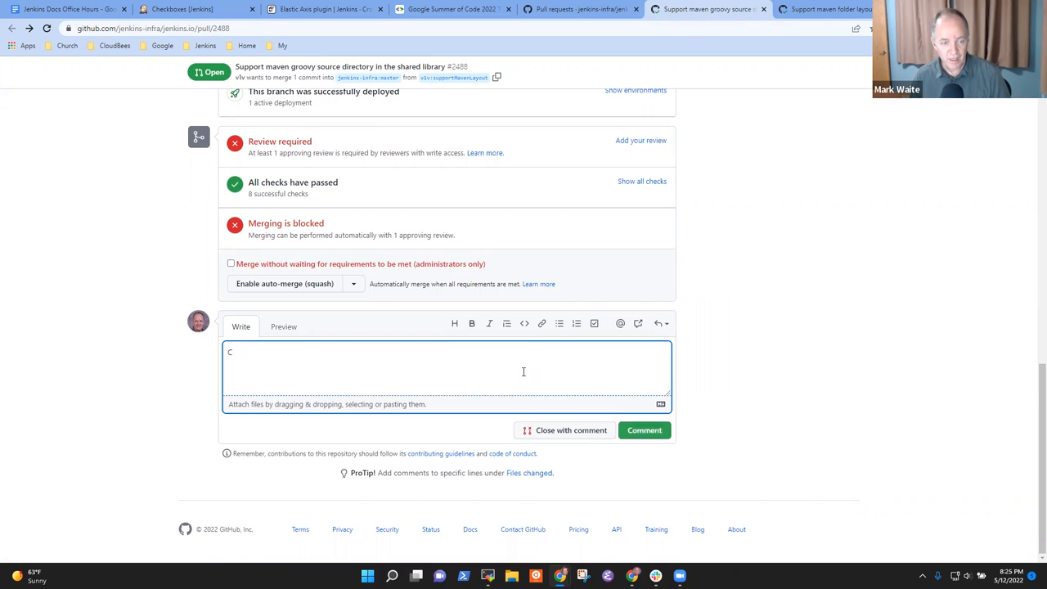
{"action": "key", "text": "BackSpace"}
{"action": "type", "text": "Cl"}
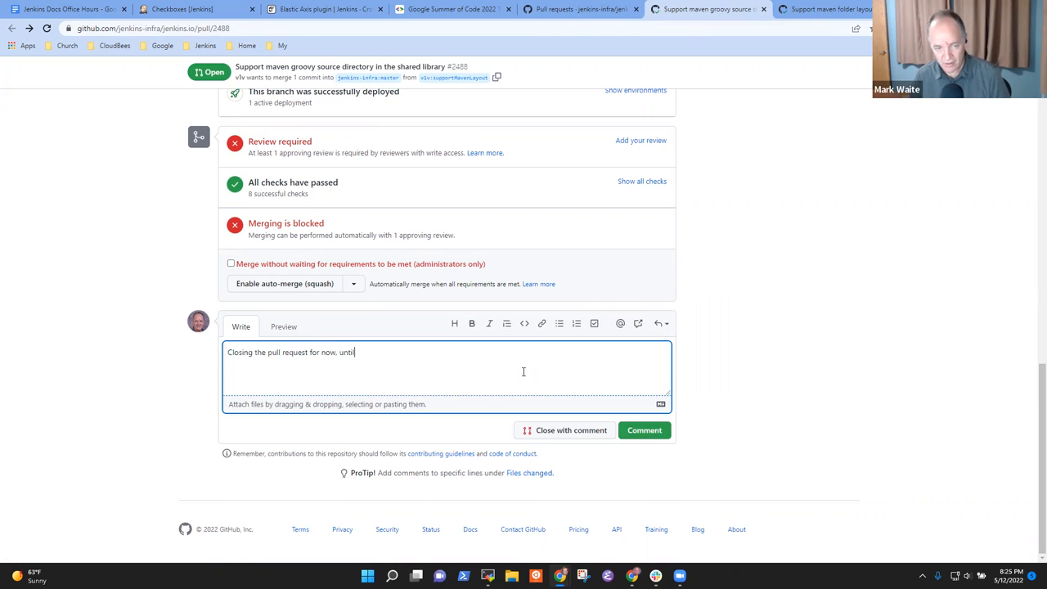
{"action": "key", "text": "BackSpace"}
{"action": "key", "text": "BackSpace"}
{"action": "key", "text": "BackSpace"}
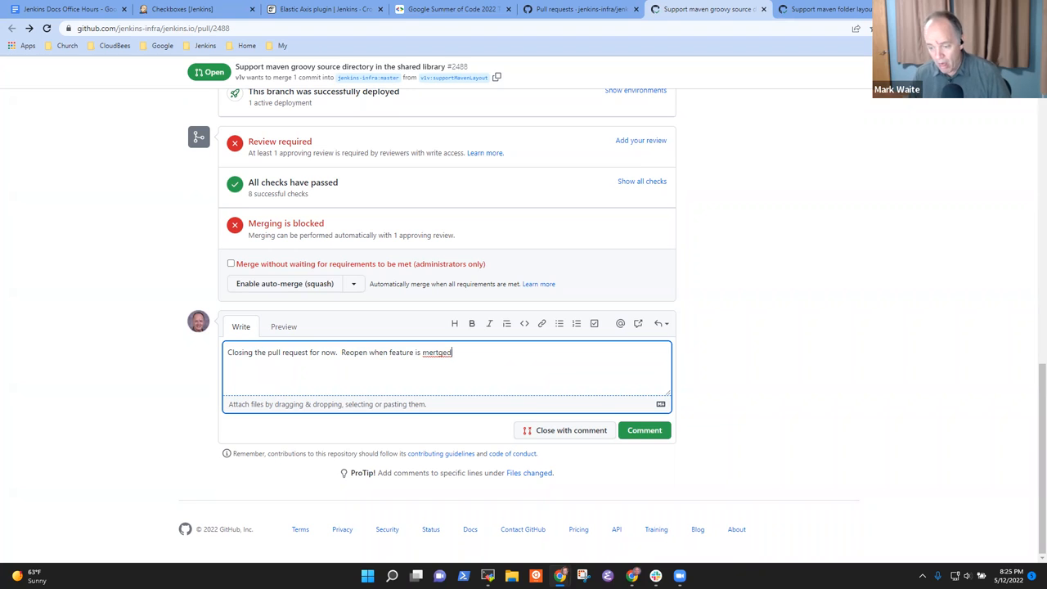
{"action": "left_click", "coordinate": [777, 368]}
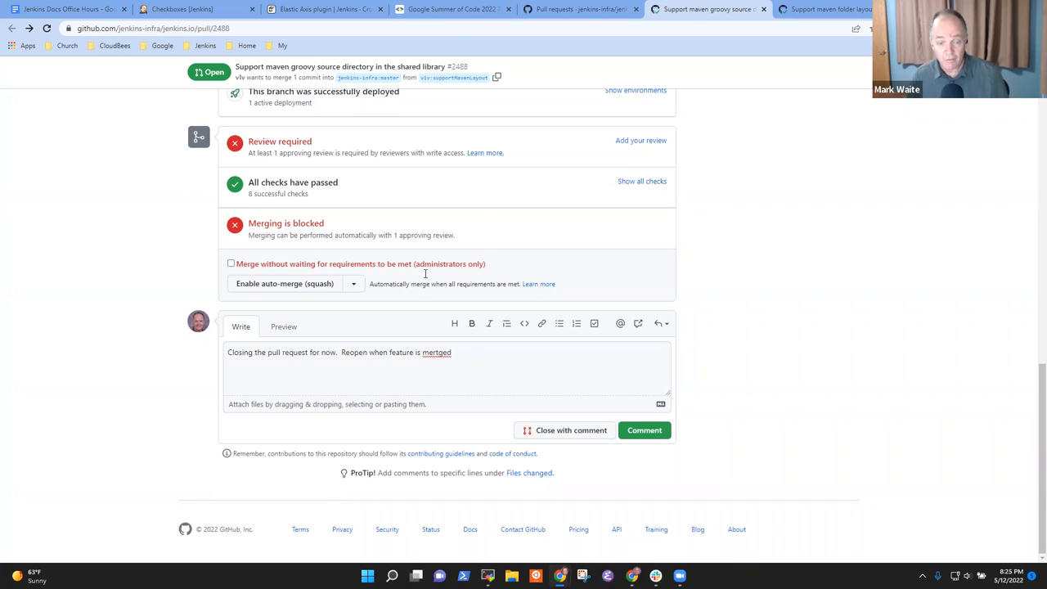
Fix the misspelled "mertged" and close PR #2488 with the comment.
{"action": "left_click", "coordinate": [469, 357]}
{"action": "key", "text": "ctrl+shift+Left"}
{"action": "type", "text": "mer"}
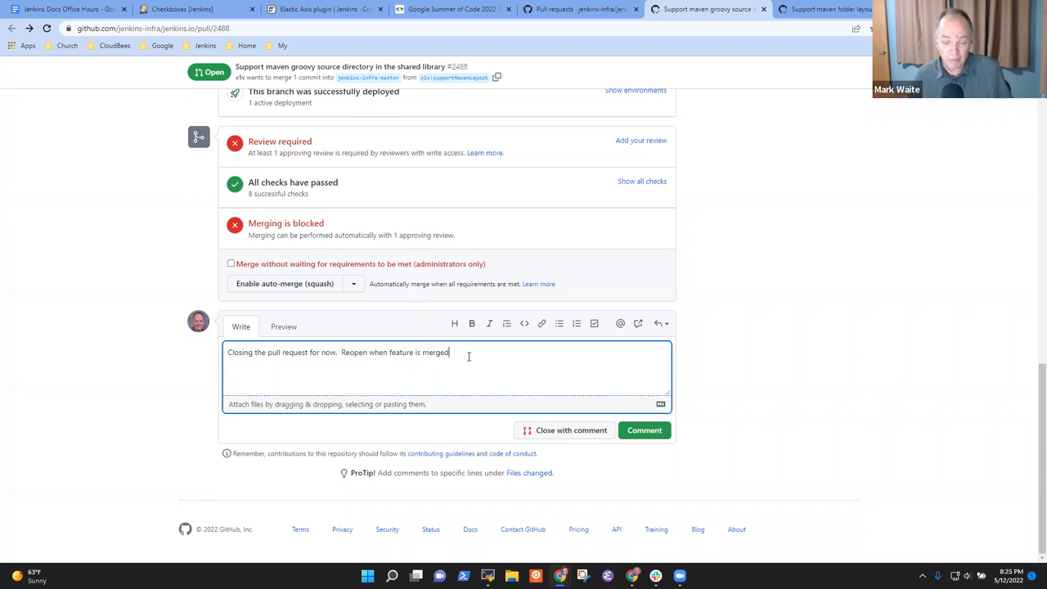
{"action": "left_click", "coordinate": [567, 432]}
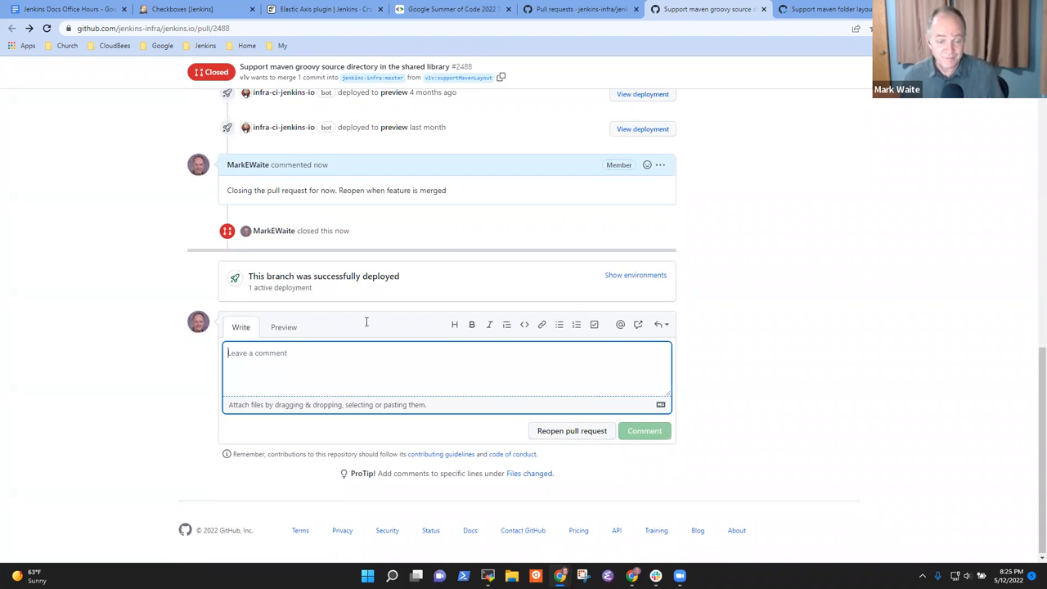
{"action": "scroll", "coordinate": [619, 319], "scroll_direction": "up", "scroll_amount": 5}
{"action": "scroll", "coordinate": [619, 319], "scroll_direction": "up", "scroll_amount": 5}
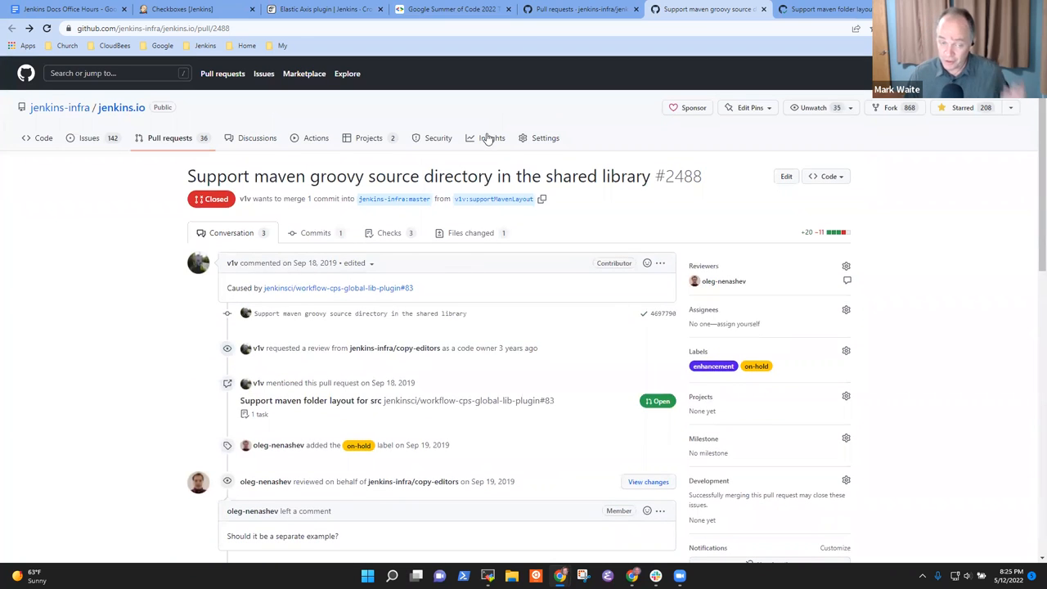
Check PR #83, return to #2488, and show page 2 of the 36 open jenkins.io pull requests.
{"action": "left_click", "coordinate": [827, 9]}
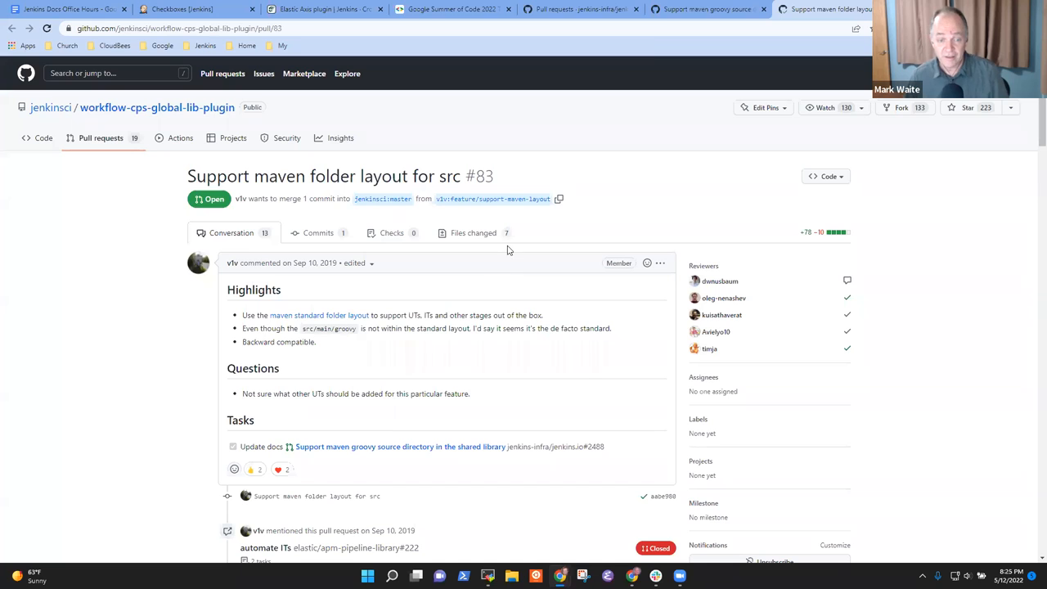
{"action": "left_click", "coordinate": [693, 10]}
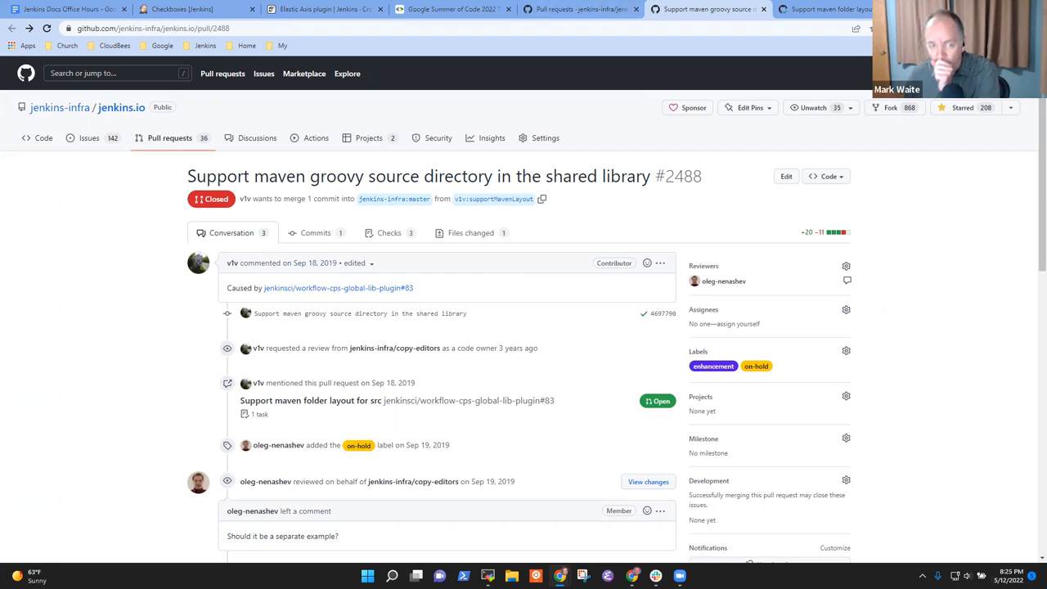
{"action": "left_click", "coordinate": [169, 137]}
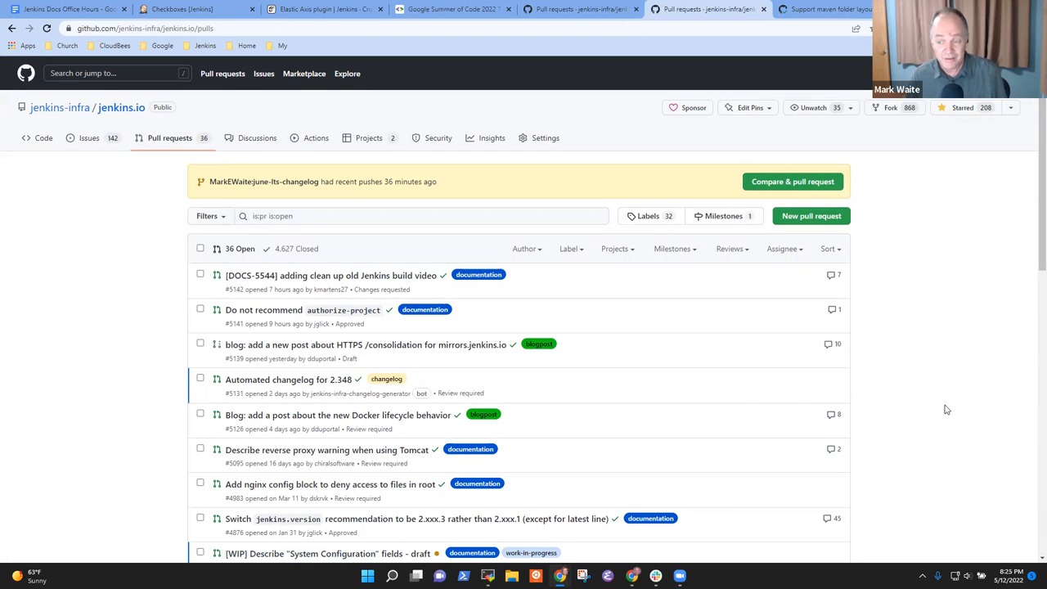
{"action": "scroll", "coordinate": [930, 437], "scroll_direction": "down", "scroll_amount": 10}
{"action": "scroll", "coordinate": [929, 436], "scroll_direction": "down", "scroll_amount": 5}
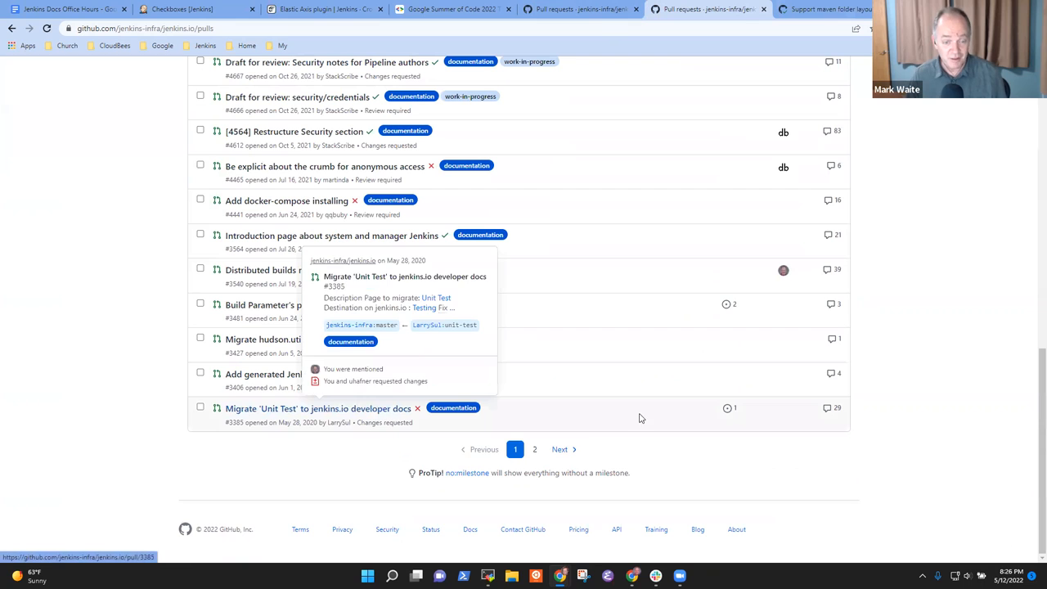
{"action": "left_click", "coordinate": [534, 449]}
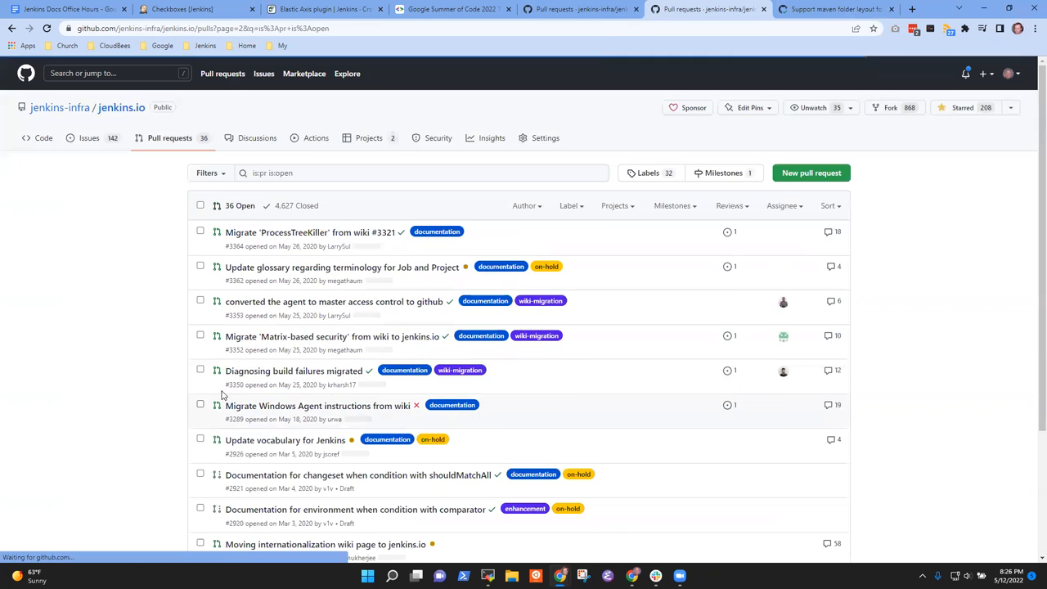
{"action": "scroll", "coordinate": [304, 408], "scroll_direction": "down", "scroll_amount": 5}
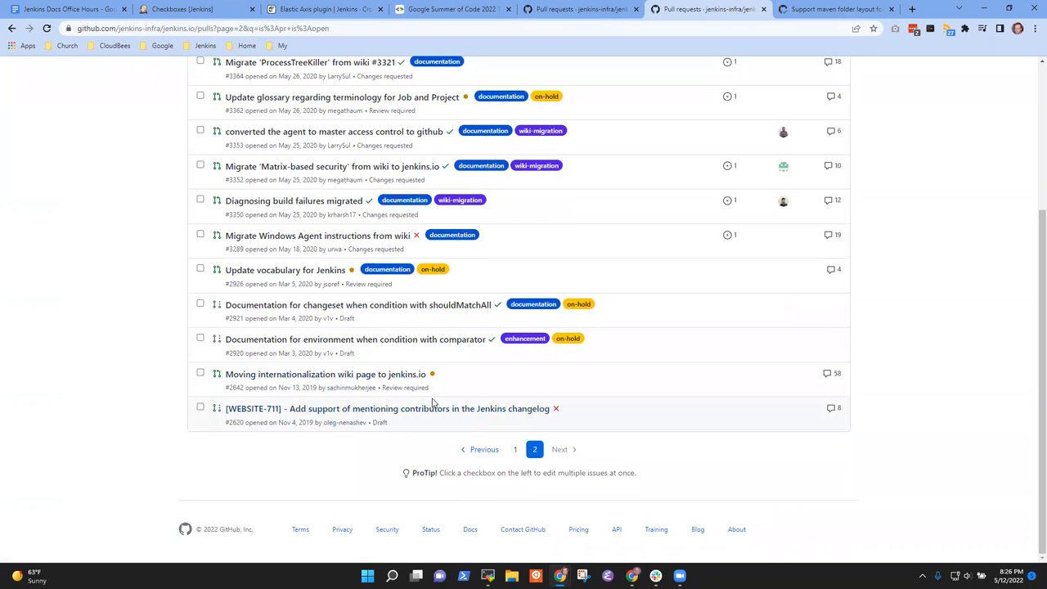
{"action": "mouse_move", "coordinate": [399, 409]}
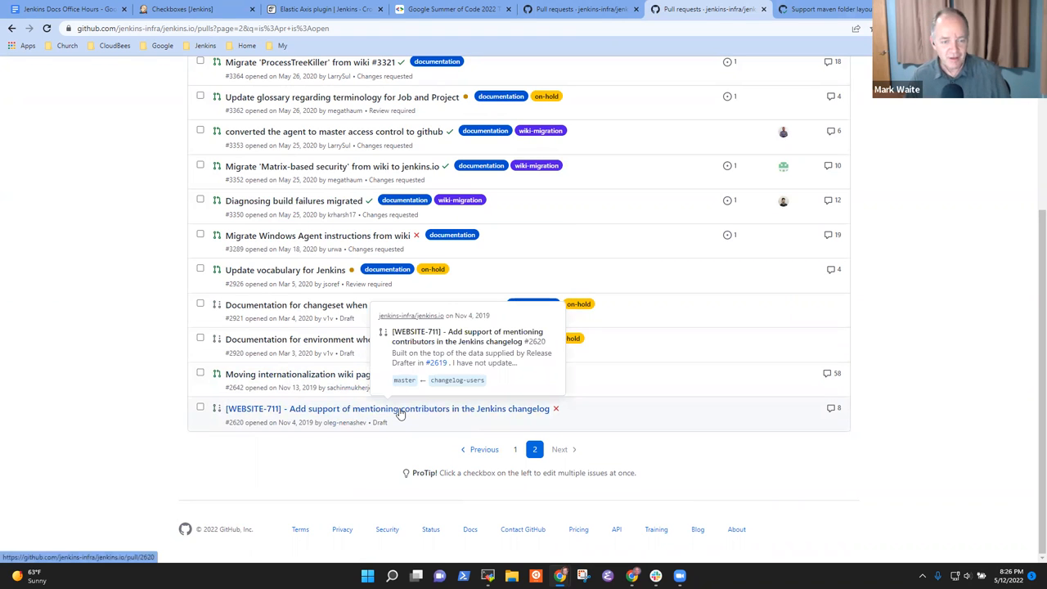
Open draft PR #2620 on mentioning contributors in the Jenkins changelog from the list.
{"action": "left_click", "coordinate": [400, 412]}
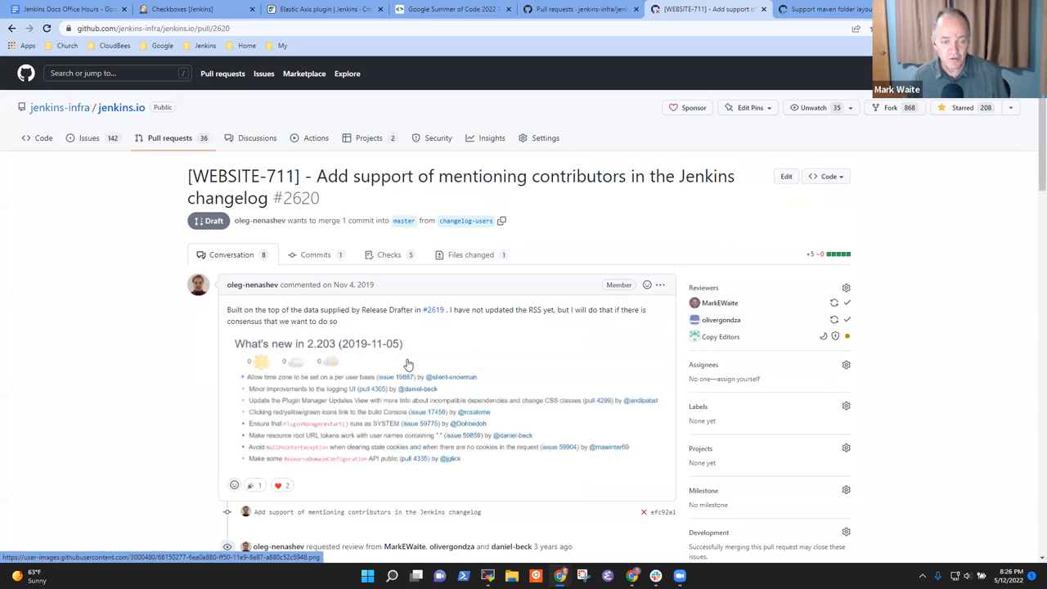
{"action": "scroll", "coordinate": [409, 364], "scroll_direction": "down", "scroll_amount": 5}
{"action": "scroll", "coordinate": [417, 368], "scroll_direction": "down", "scroll_amount": 5}
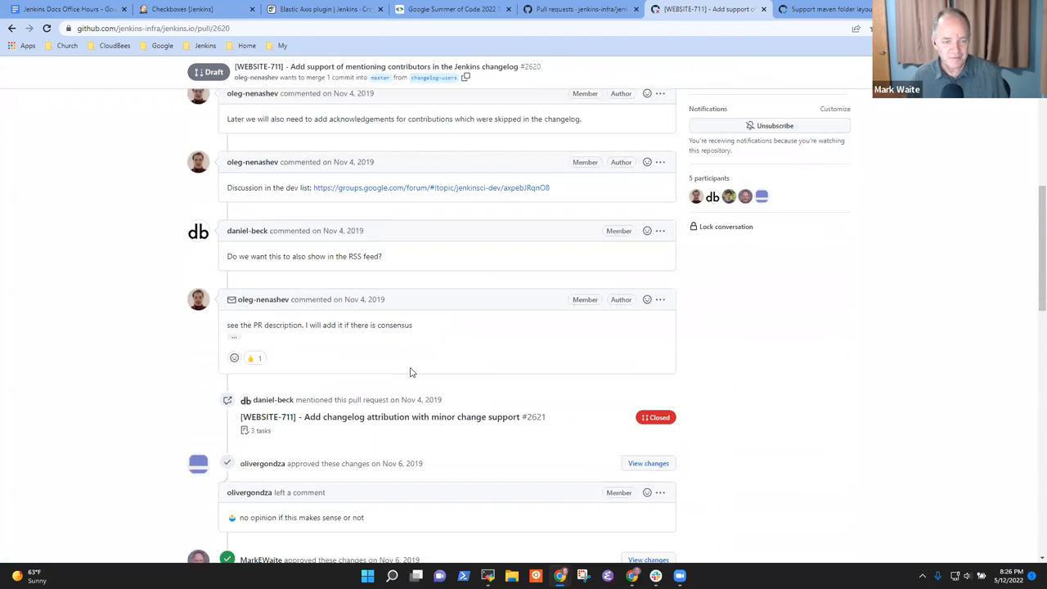
{"action": "scroll", "coordinate": [421, 372], "scroll_direction": "down", "scroll_amount": 5}
{"action": "scroll", "coordinate": [450, 376], "scroll_direction": "down", "scroll_amount": 1}
{"action": "scroll", "coordinate": [450, 377], "scroll_direction": "down", "scroll_amount": 5}
{"action": "scroll", "coordinate": [451, 377], "scroll_direction": "up", "scroll_amount": 2}
{"action": "scroll", "coordinate": [451, 377], "scroll_direction": "up", "scroll_amount": 2}
{"action": "scroll", "coordinate": [372, 313], "scroll_direction": "down", "scroll_amount": 5}
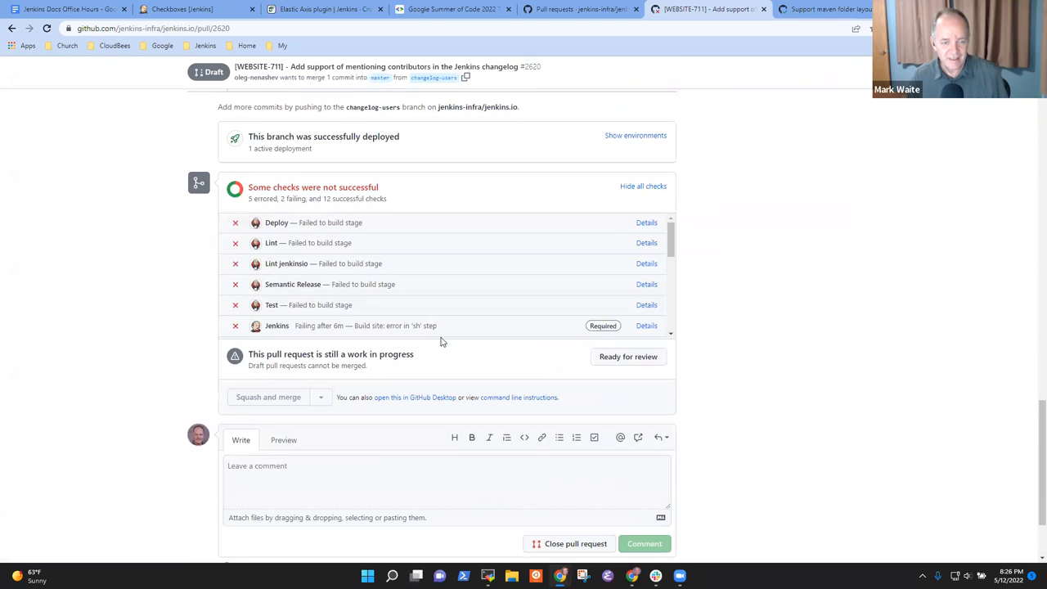
{"action": "scroll", "coordinate": [458, 348], "scroll_direction": "up", "scroll_amount": 8}
{"action": "scroll", "coordinate": [458, 348], "scroll_direction": "up", "scroll_amount": 10}
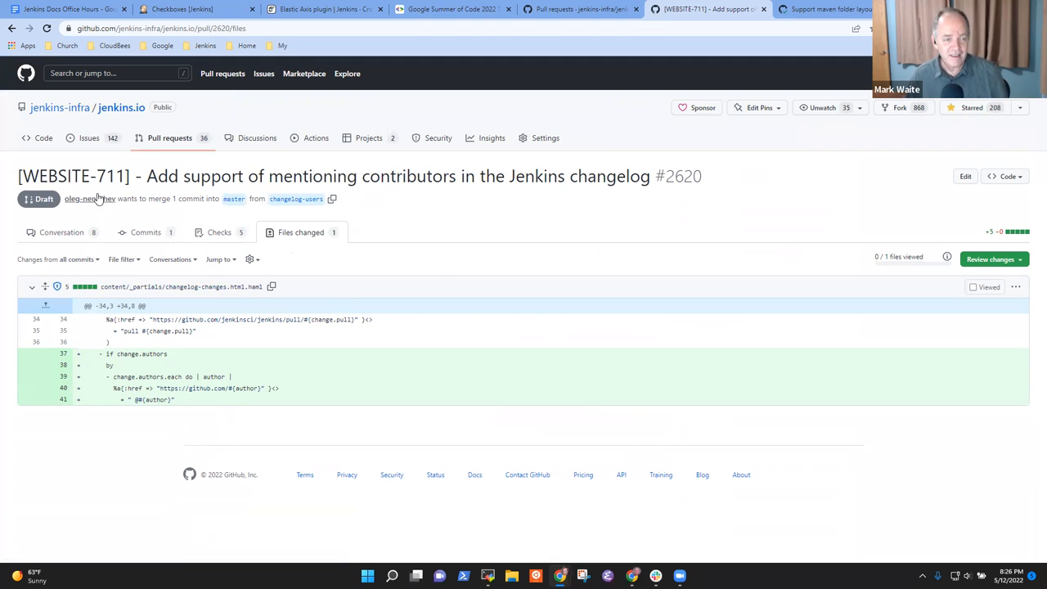
Return to the #2620 conversation and start a comment reading "Closing".
{"action": "left_click", "coordinate": [63, 232]}
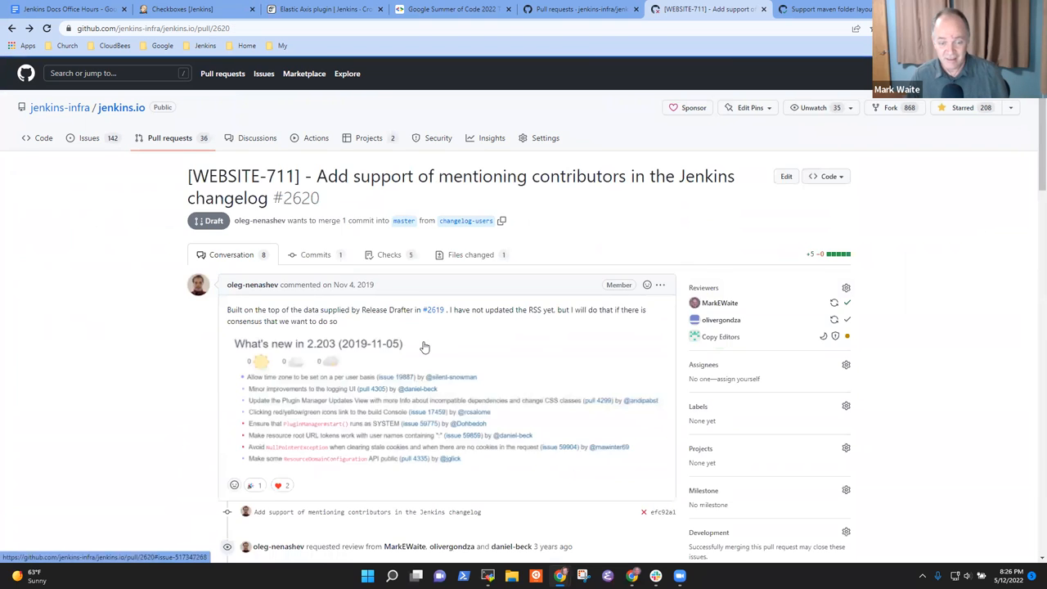
{"action": "scroll", "coordinate": [417, 350], "scroll_direction": "down", "scroll_amount": 10}
{"action": "scroll", "coordinate": [417, 349], "scroll_direction": "down", "scroll_amount": 10}
{"action": "scroll", "coordinate": [416, 349], "scroll_direction": "down", "scroll_amount": 10}
{"action": "left_click", "coordinate": [321, 371]}
{"action": "type", "text": "Closing"}
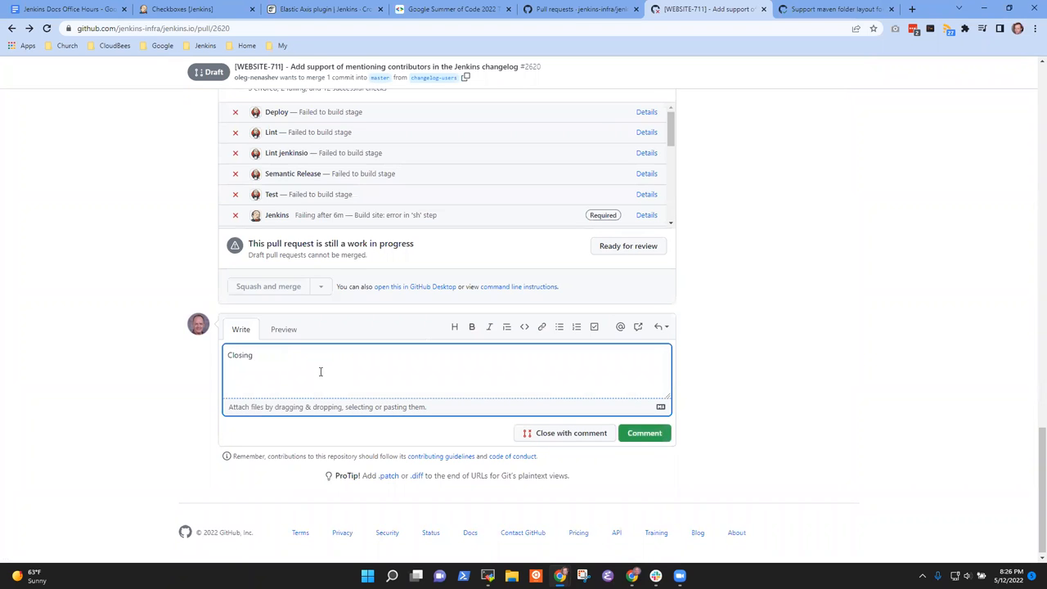
{"action": "scroll", "coordinate": [325, 380], "scroll_direction": "up", "scroll_amount": 10}
{"action": "scroll", "coordinate": [335, 287], "scroll_direction": "up", "scroll_amount": 5}
{"action": "scroll", "coordinate": [336, 246], "scroll_direction": "up", "scroll_amount": 5}
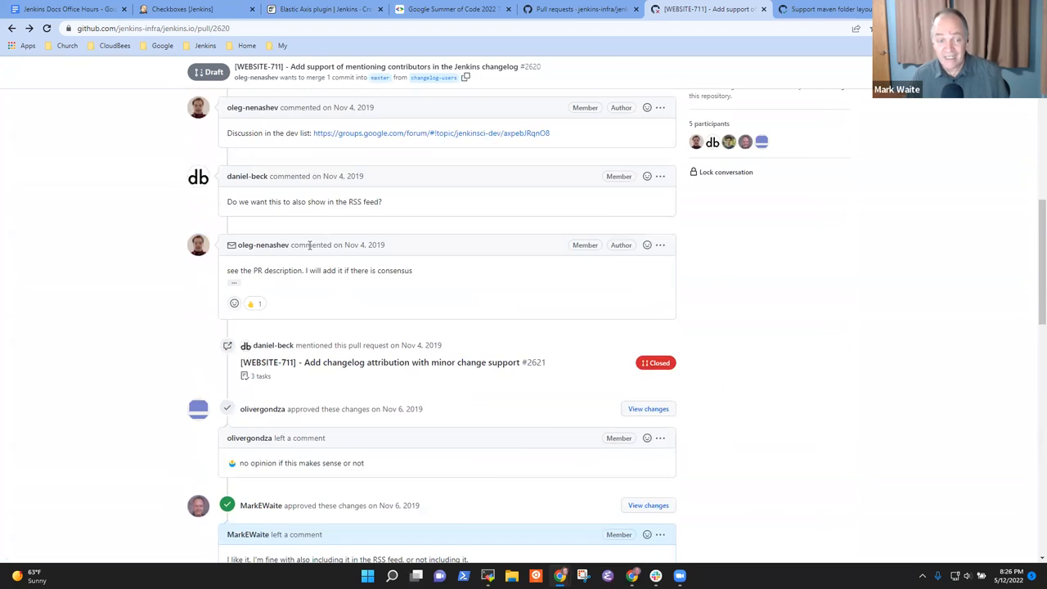
{"action": "scroll", "coordinate": [339, 210], "scroll_direction": "up", "scroll_amount": 3}
{"action": "scroll", "coordinate": [340, 211], "scroll_direction": "up", "scroll_amount": 5}
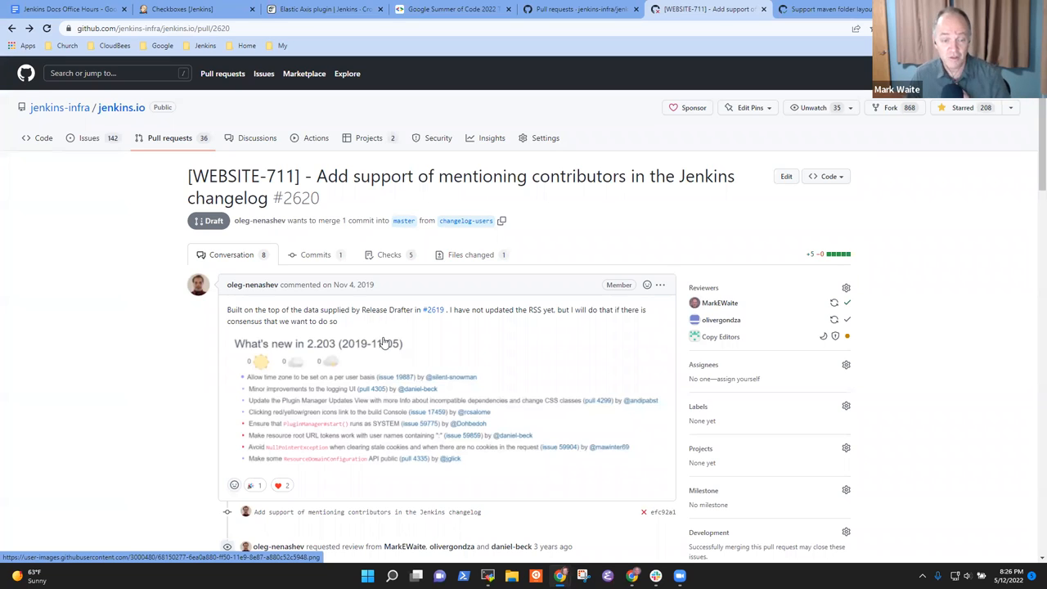
{"action": "scroll", "coordinate": [262, 368], "scroll_direction": "down", "scroll_amount": 5}
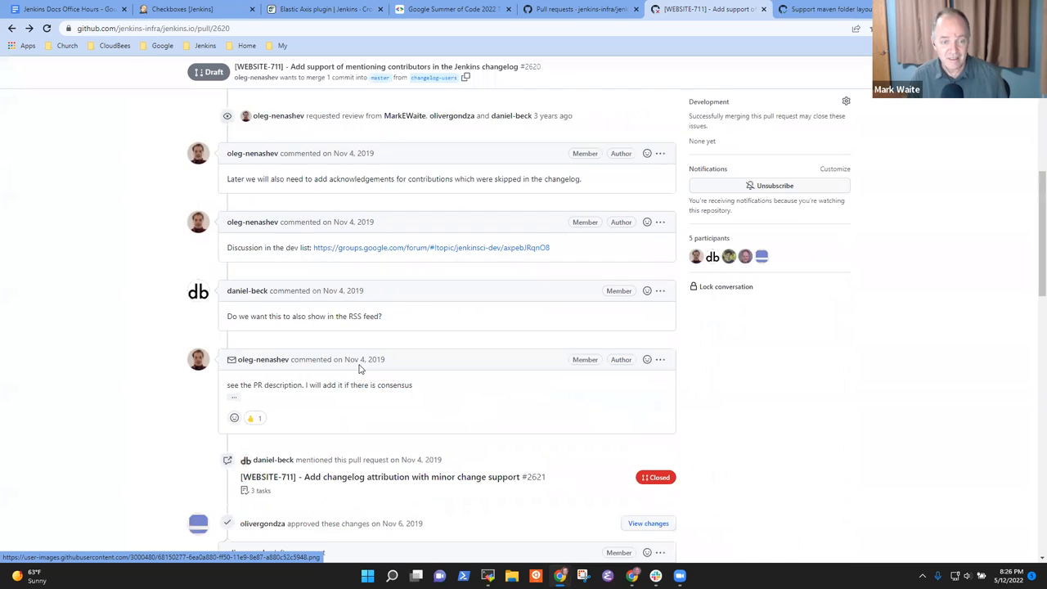
{"action": "scroll", "coordinate": [358, 368], "scroll_direction": "down", "scroll_amount": 5}
{"action": "scroll", "coordinate": [401, 351], "scroll_direction": "up", "scroll_amount": 8}
{"action": "scroll", "coordinate": [445, 357], "scroll_direction": "up", "scroll_amount": 5}
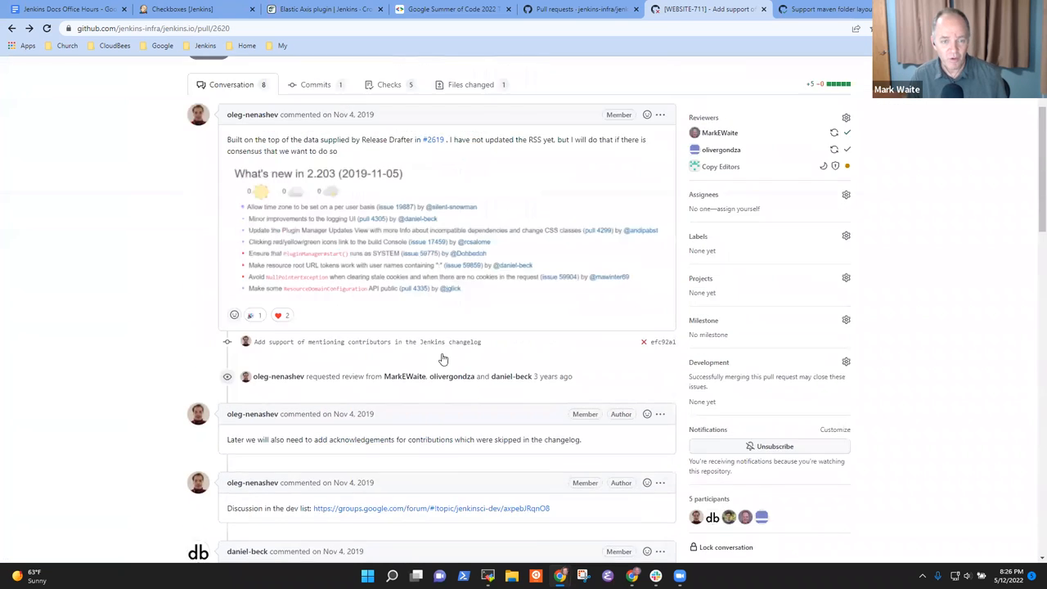
{"action": "scroll", "coordinate": [444, 358], "scroll_direction": "up", "scroll_amount": 3}
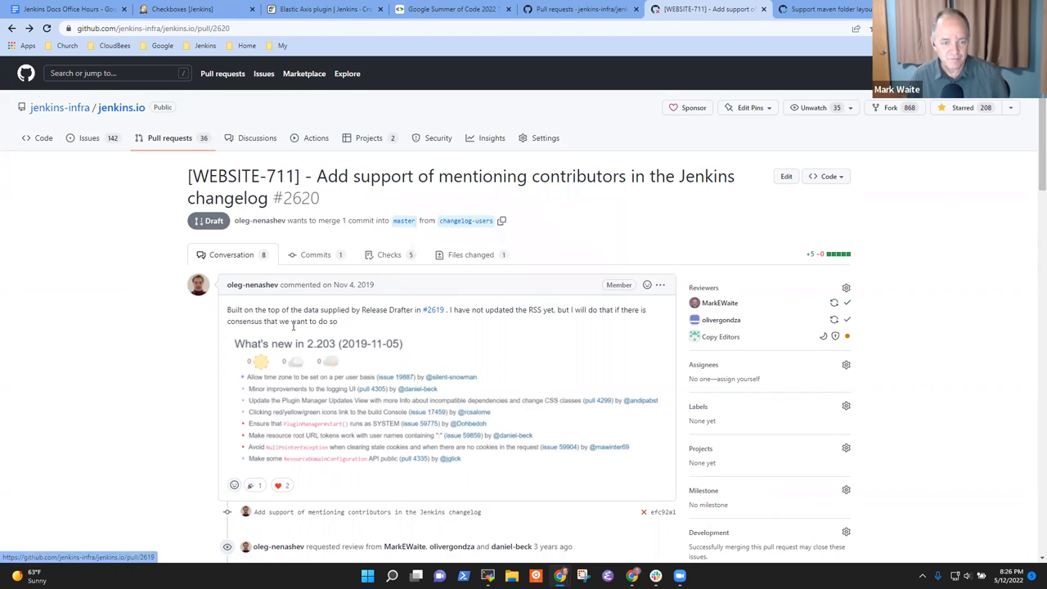
{"action": "scroll", "coordinate": [433, 318], "scroll_direction": "down", "scroll_amount": 5}
{"action": "scroll", "coordinate": [368, 327], "scroll_direction": "down", "scroll_amount": 5}
{"action": "scroll", "coordinate": [352, 344], "scroll_direction": "down", "scroll_amount": 5}
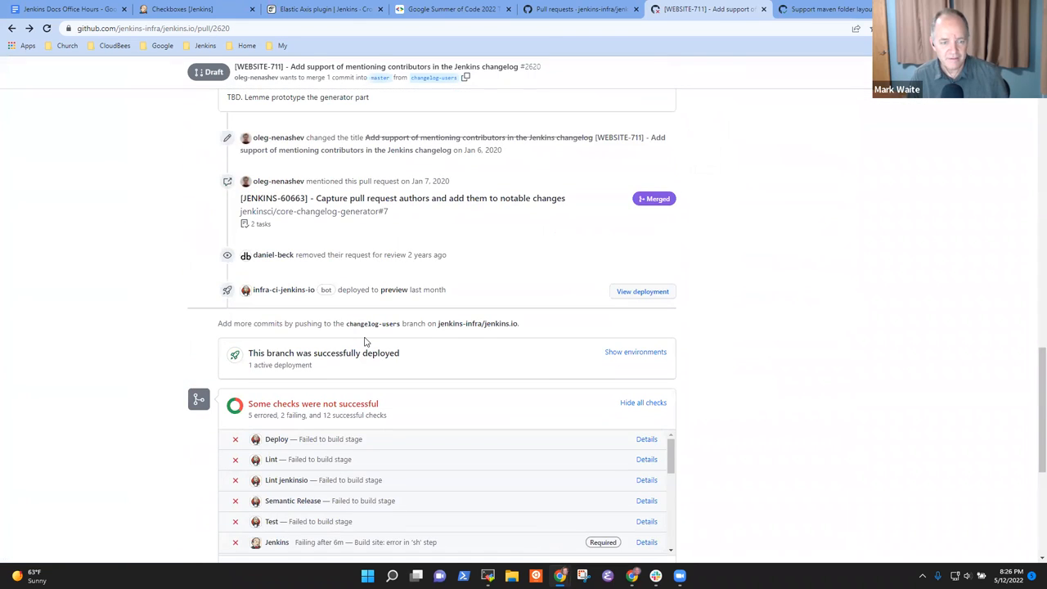
{"action": "scroll", "coordinate": [366, 341], "scroll_direction": "down", "scroll_amount": 3}
{"action": "scroll", "coordinate": [376, 337], "scroll_direction": "down", "scroll_amount": 3}
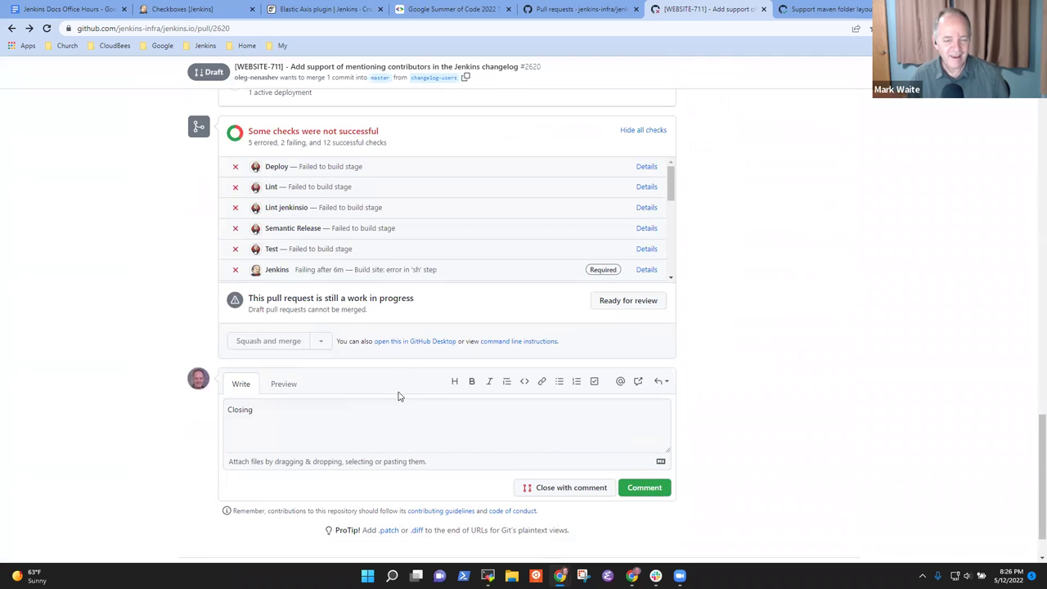
Close PR #2620 with "Closing due to inactivity. Can reopen in the future if there is interest".
{"action": "left_click", "coordinate": [308, 414]}
{"action": "type", "text": "due"}
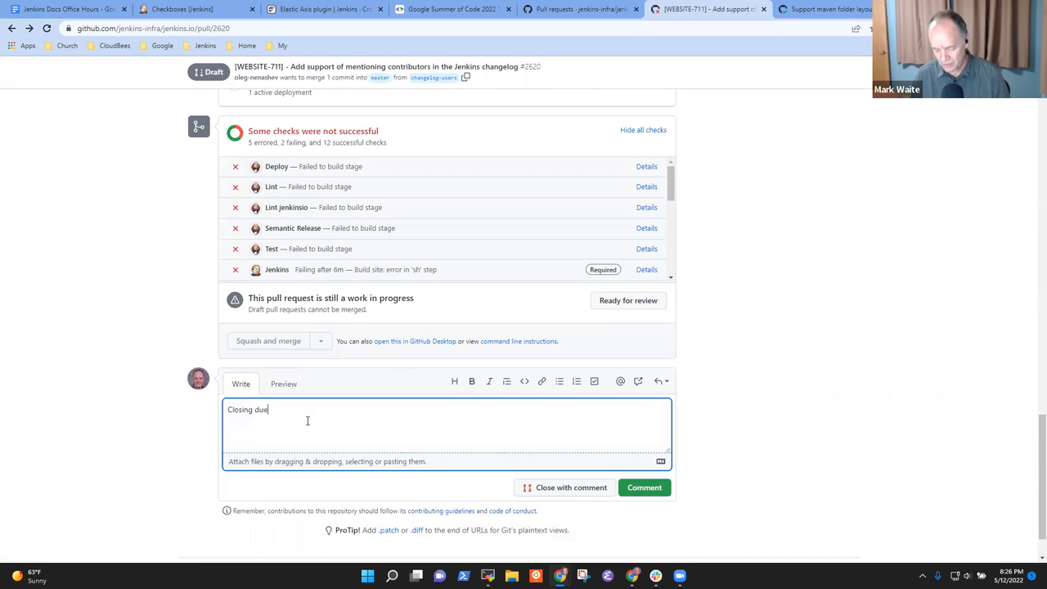
{"action": "type", "text": " to inactivitty"}
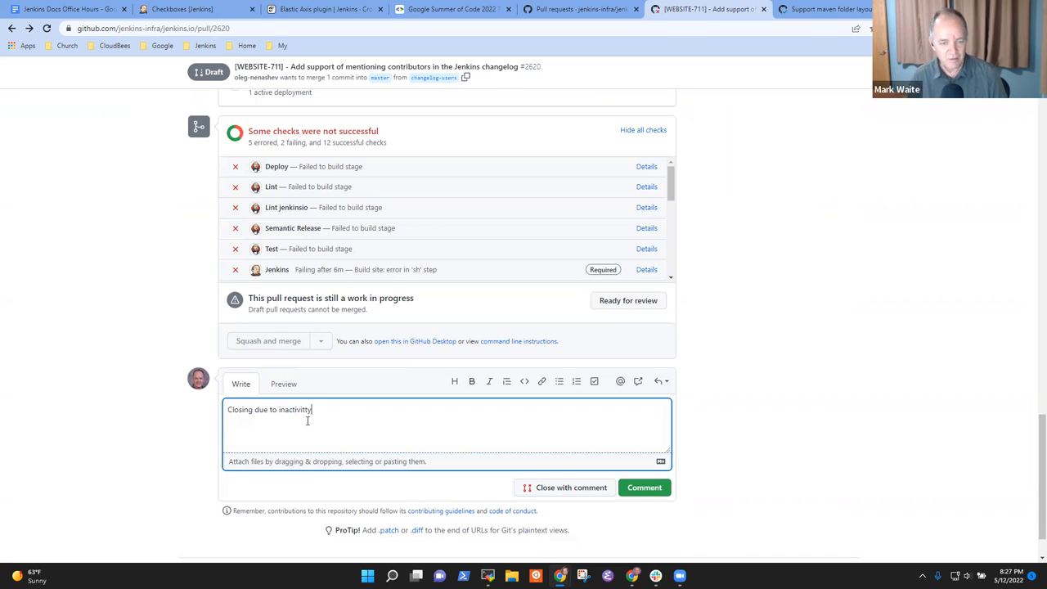
{"action": "key", "text": "ctrl+BackSpace"}
{"action": "type", "text": "y.  Can reopen in the future in"}
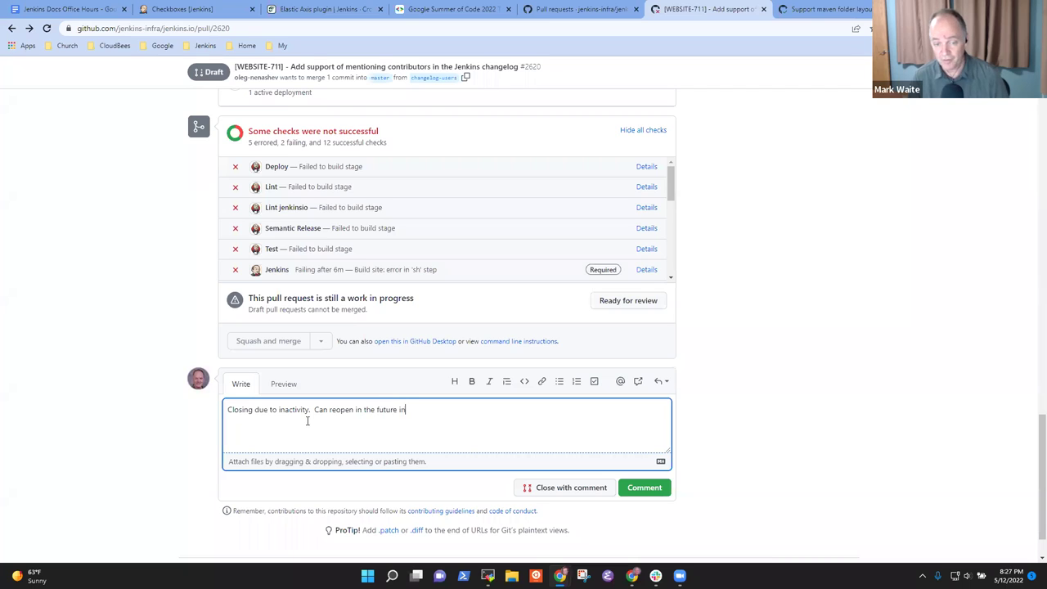
{"action": "key", "text": "BackSpace"}
{"action": "type", "text": "f there is interest"}
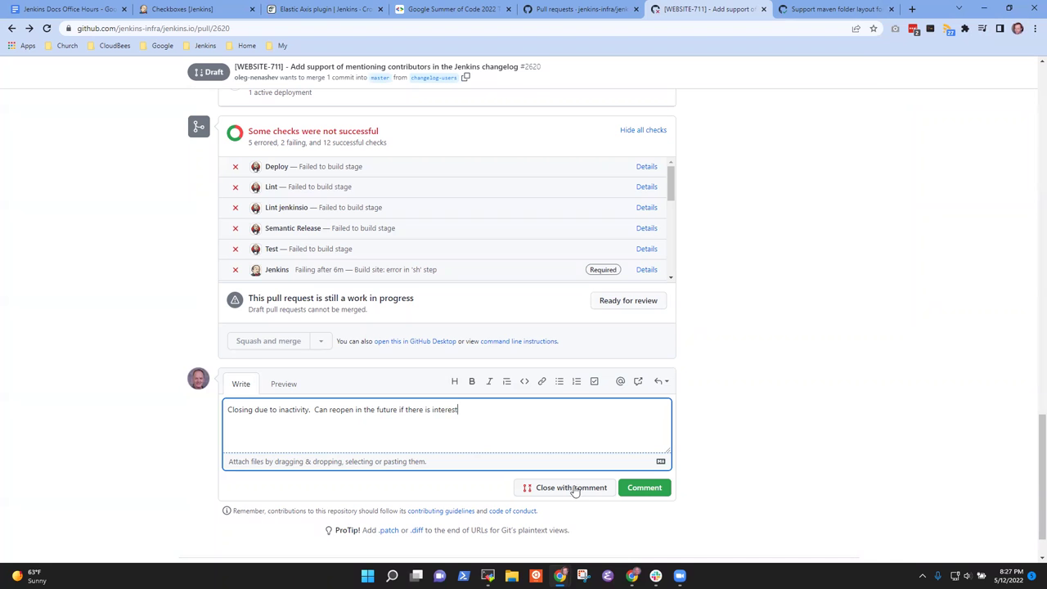
{"action": "left_click", "coordinate": [575, 489]}
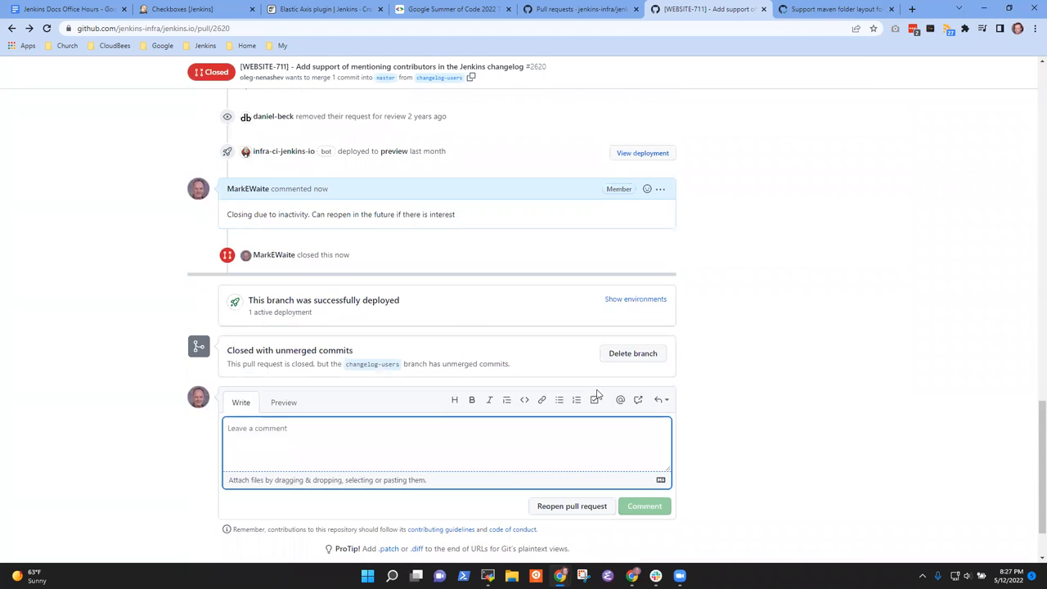
{"action": "scroll", "coordinate": [597, 392], "scroll_direction": "up", "scroll_amount": 15}
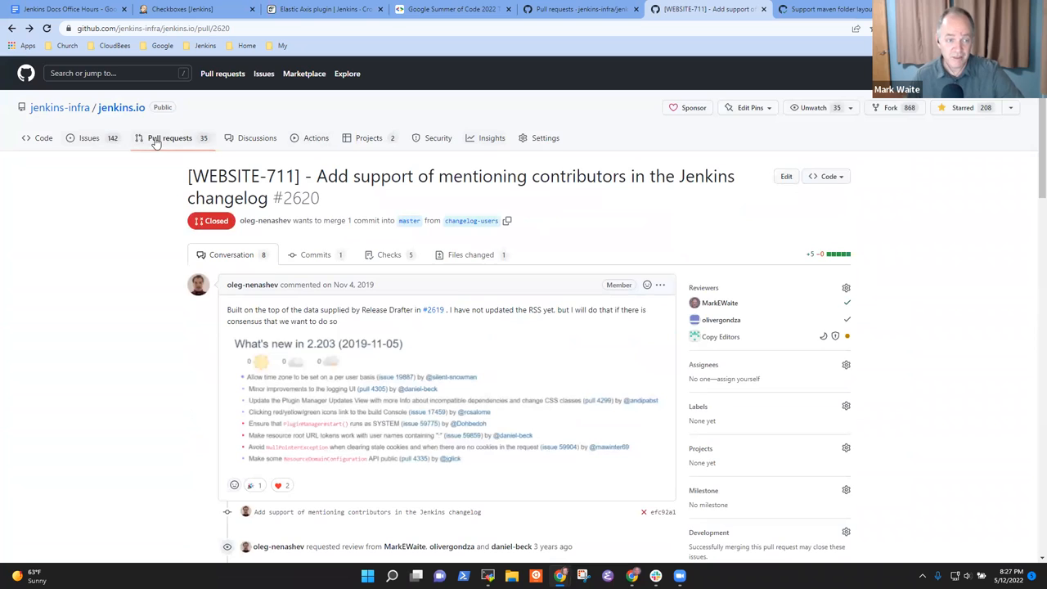
From page 2 of the pull requests, open #2642 'Moving internationalization wiki page to jenkins.io'.
{"action": "left_click", "coordinate": [156, 141]}
{"action": "scroll", "coordinate": [375, 282], "scroll_direction": "down", "scroll_amount": 5}
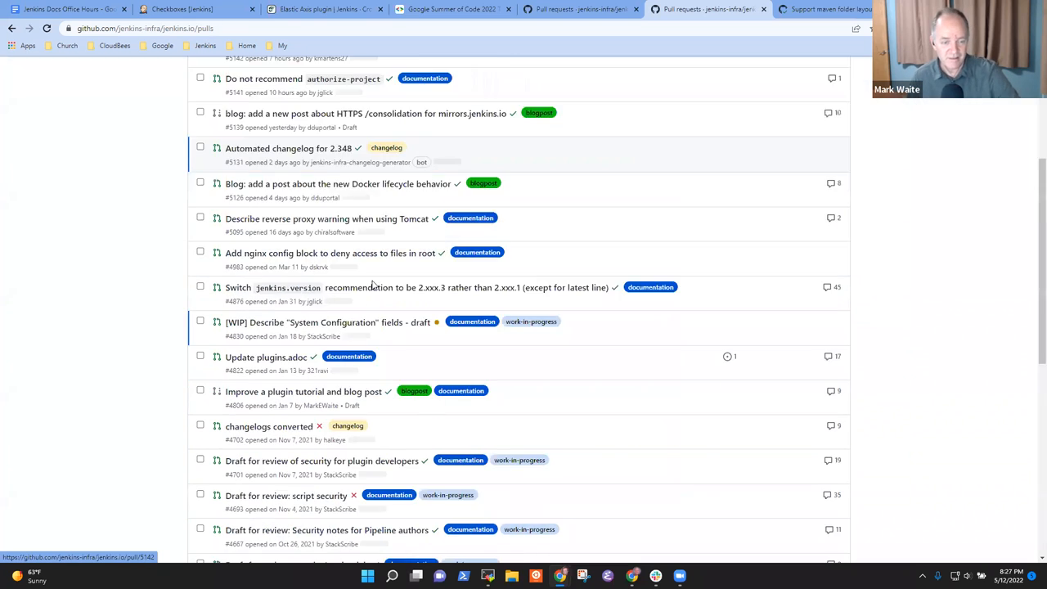
{"action": "scroll", "coordinate": [374, 283], "scroll_direction": "down", "scroll_amount": 8}
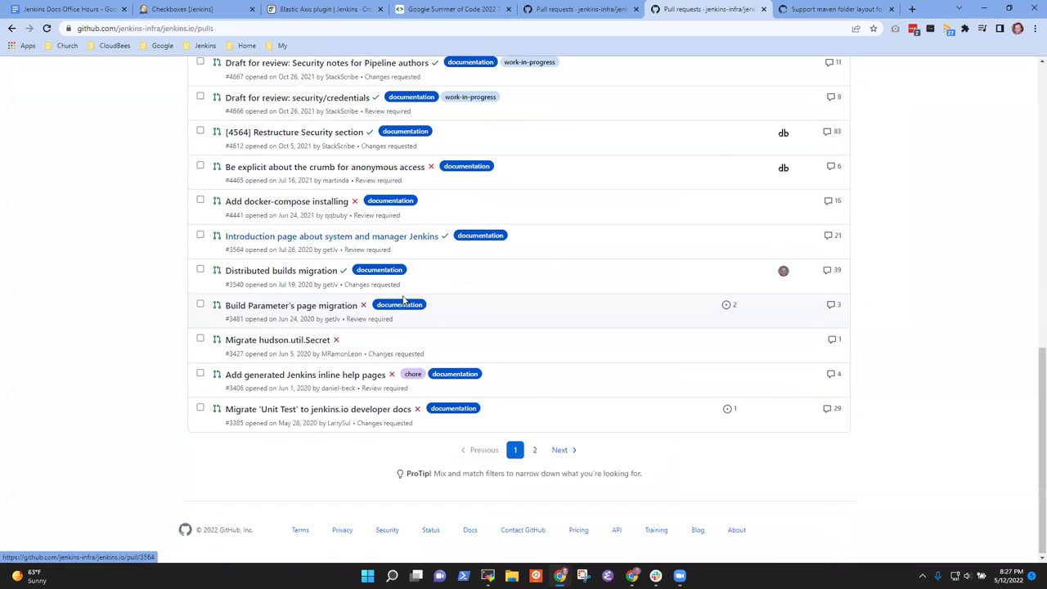
{"action": "left_click", "coordinate": [534, 450]}
{"action": "scroll", "coordinate": [346, 456], "scroll_direction": "down", "scroll_amount": 3}
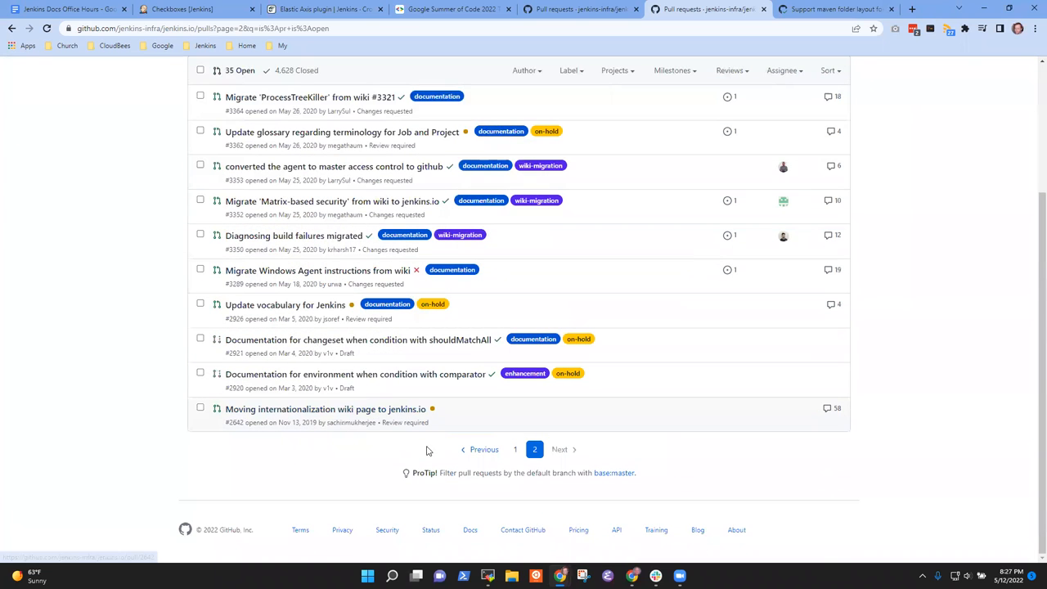
{"action": "mouse_move", "coordinate": [326, 409]}
{"action": "left_click", "coordinate": [362, 411]}
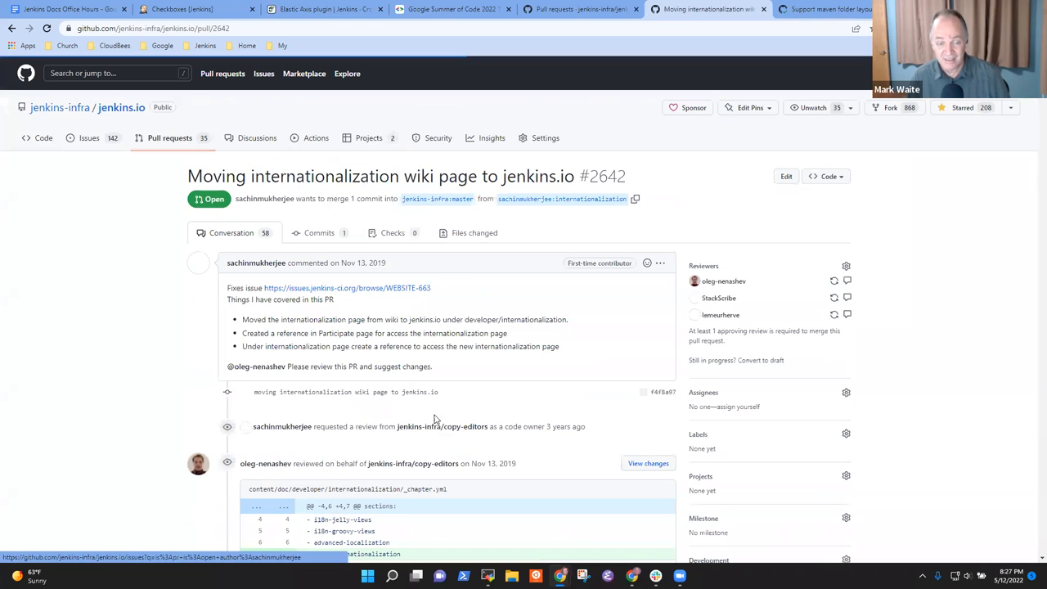
{"action": "scroll", "coordinate": [432, 419], "scroll_direction": "down", "scroll_amount": 3}
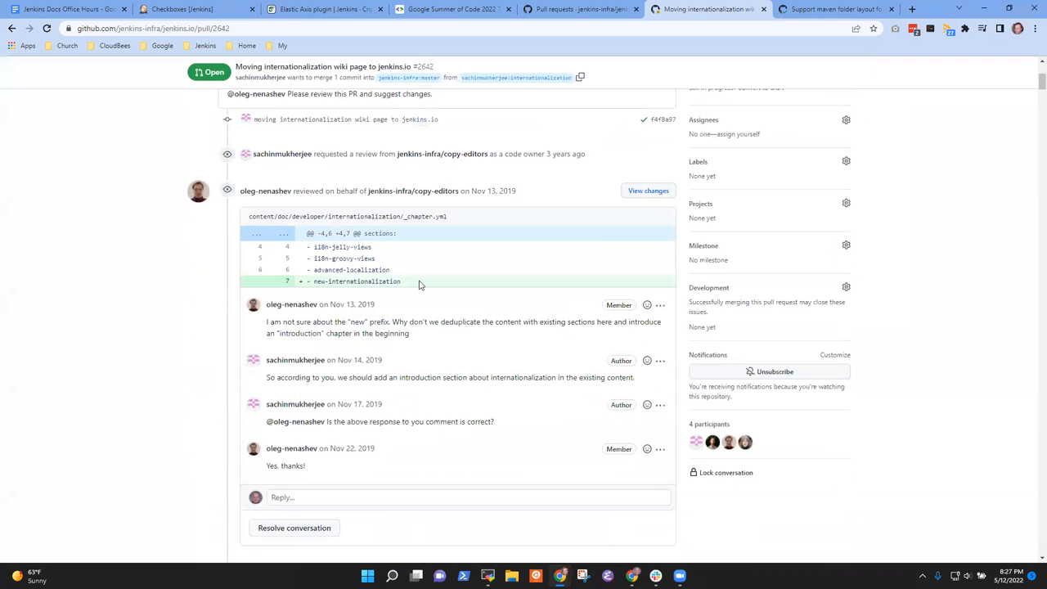
{"action": "scroll", "coordinate": [425, 327], "scroll_direction": "down", "scroll_amount": 3}
{"action": "scroll", "coordinate": [431, 352], "scroll_direction": "down", "scroll_amount": 3}
{"action": "scroll", "coordinate": [442, 360], "scroll_direction": "up", "scroll_amount": 3}
{"action": "scroll", "coordinate": [457, 367], "scroll_direction": "down", "scroll_amount": 5}
{"action": "scroll", "coordinate": [456, 367], "scroll_direction": "down", "scroll_amount": 5}
{"action": "scroll", "coordinate": [474, 370], "scroll_direction": "down", "scroll_amount": 5}
{"action": "scroll", "coordinate": [486, 372], "scroll_direction": "down", "scroll_amount": 5}
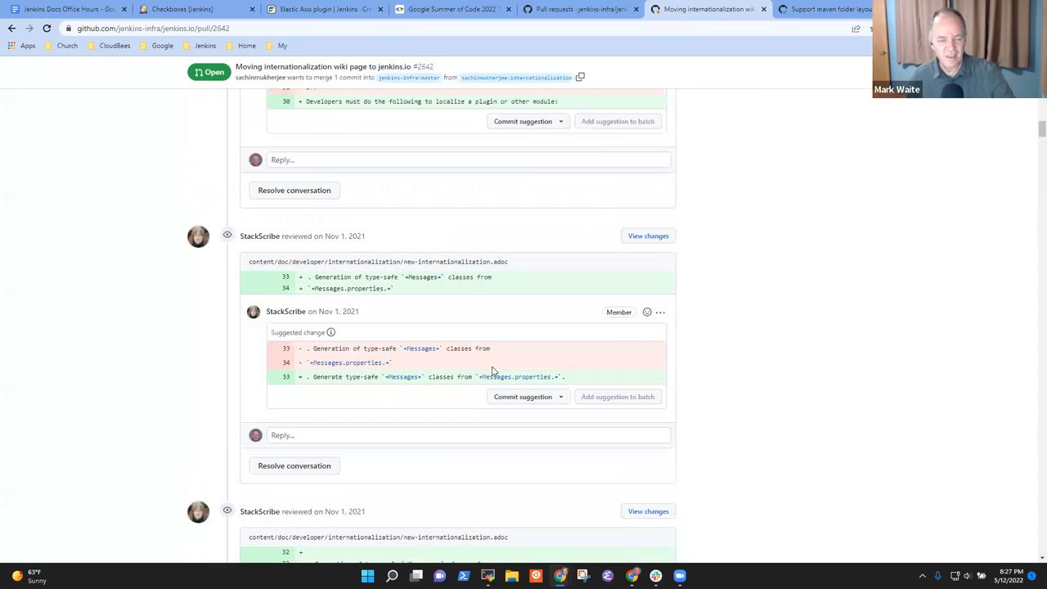
{"action": "scroll", "coordinate": [491, 372], "scroll_direction": "down", "scroll_amount": 5}
{"action": "scroll", "coordinate": [499, 372], "scroll_direction": "down", "scroll_amount": 5}
{"action": "scroll", "coordinate": [511, 368], "scroll_direction": "down", "scroll_amount": 5}
{"action": "scroll", "coordinate": [531, 365], "scroll_direction": "down", "scroll_amount": 4}
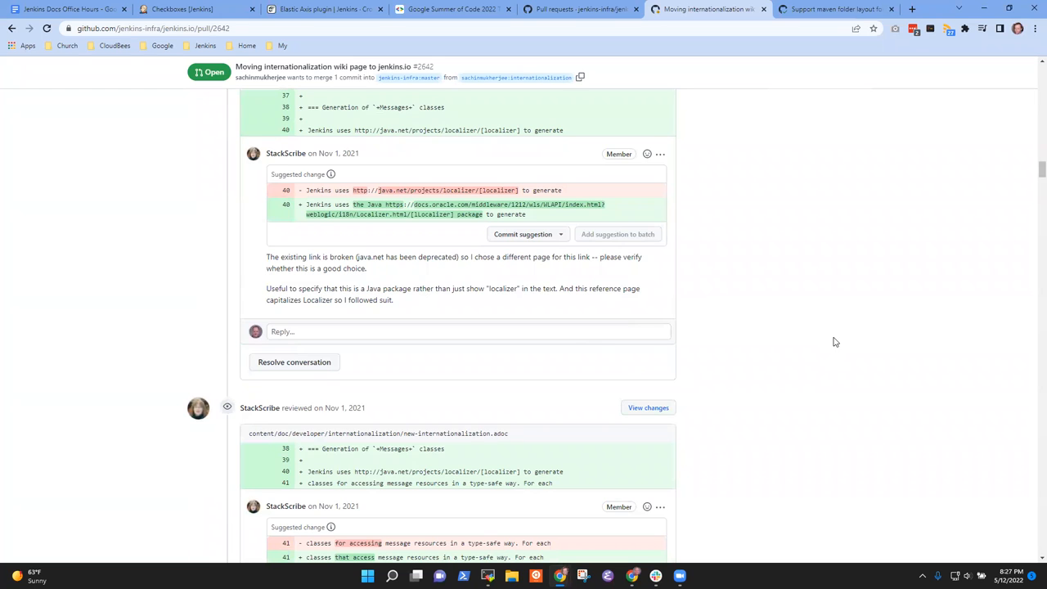
{"action": "scroll", "coordinate": [835, 342], "scroll_direction": "down", "scroll_amount": 10}
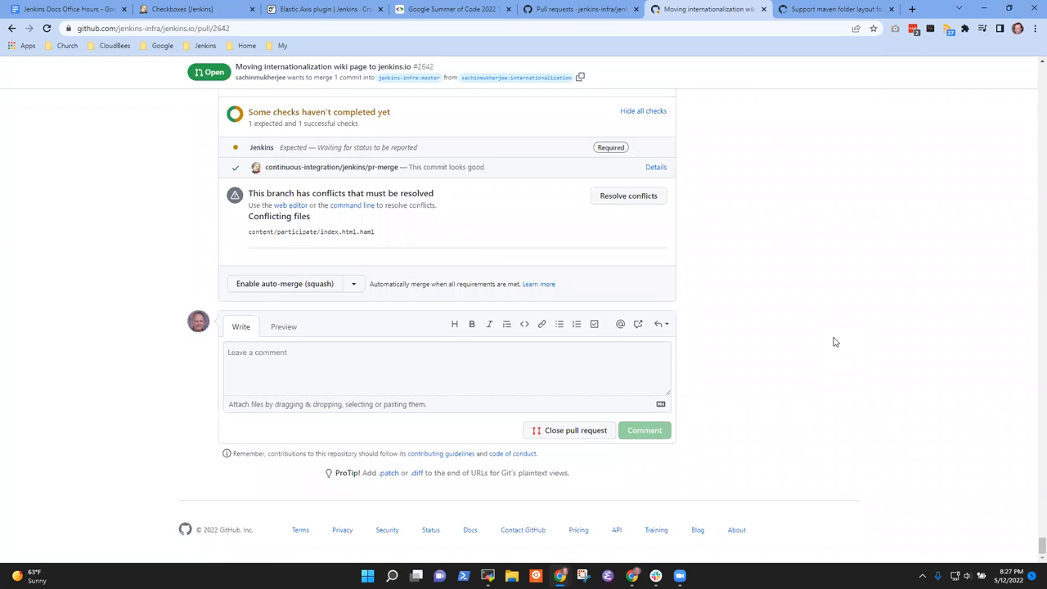
{"action": "scroll", "coordinate": [343, 260], "scroll_direction": "up", "scroll_amount": 5}
{"action": "scroll", "coordinate": [399, 262], "scroll_direction": "up", "scroll_amount": 3}
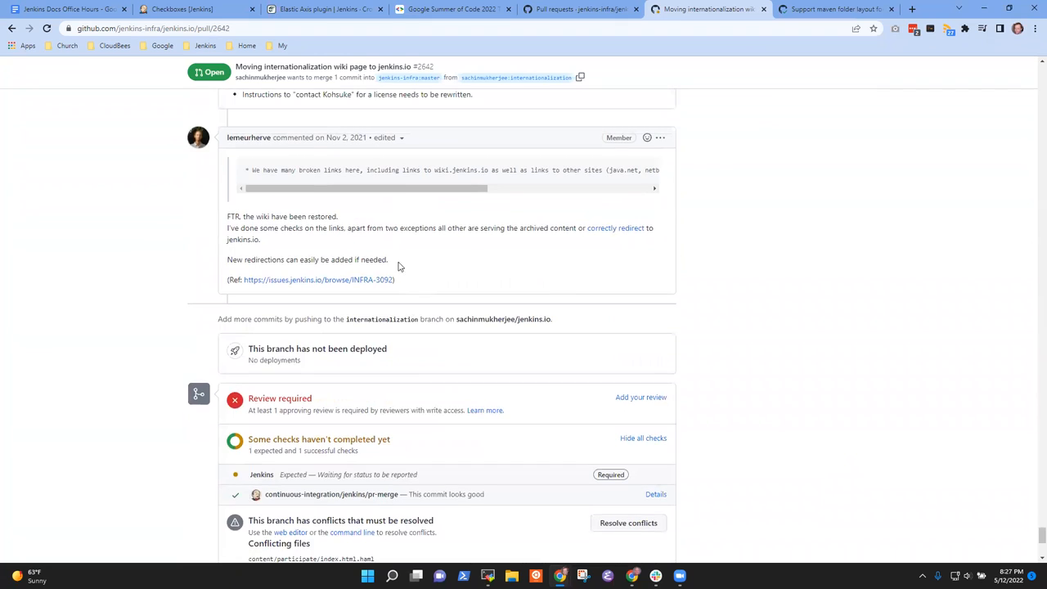
{"action": "mouse_move", "coordinate": [449, 176]}
{"action": "scroll", "coordinate": [499, 299], "scroll_direction": "up", "scroll_amount": 3}
{"action": "scroll", "coordinate": [560, 351], "scroll_direction": "up", "scroll_amount": 2}
{"action": "scroll", "coordinate": [560, 351], "scroll_direction": "up", "scroll_amount": 3}
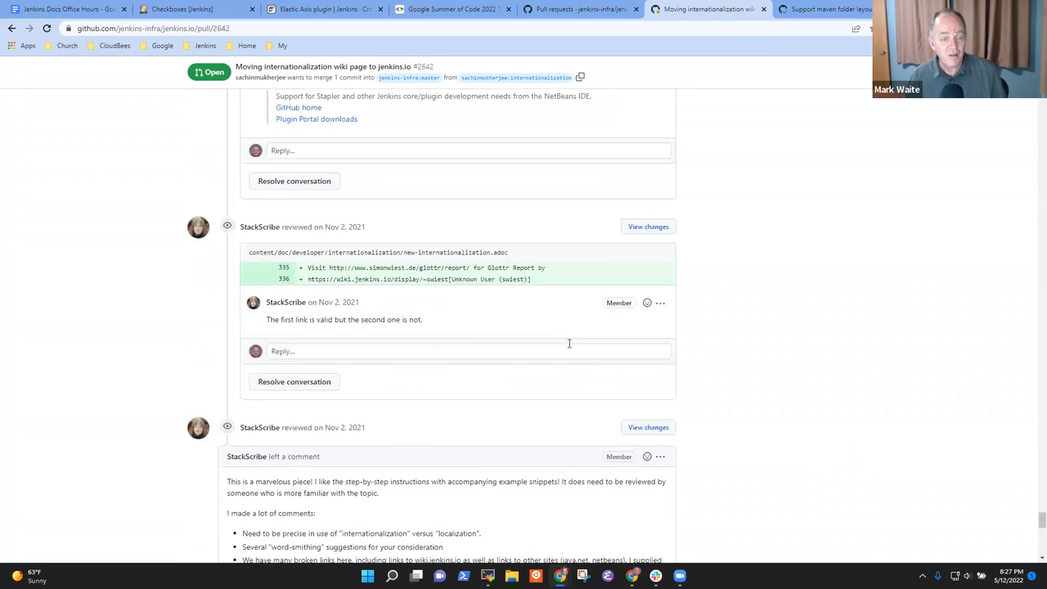
{"action": "scroll", "coordinate": [450, 335], "scroll_direction": "down", "scroll_amount": 3}
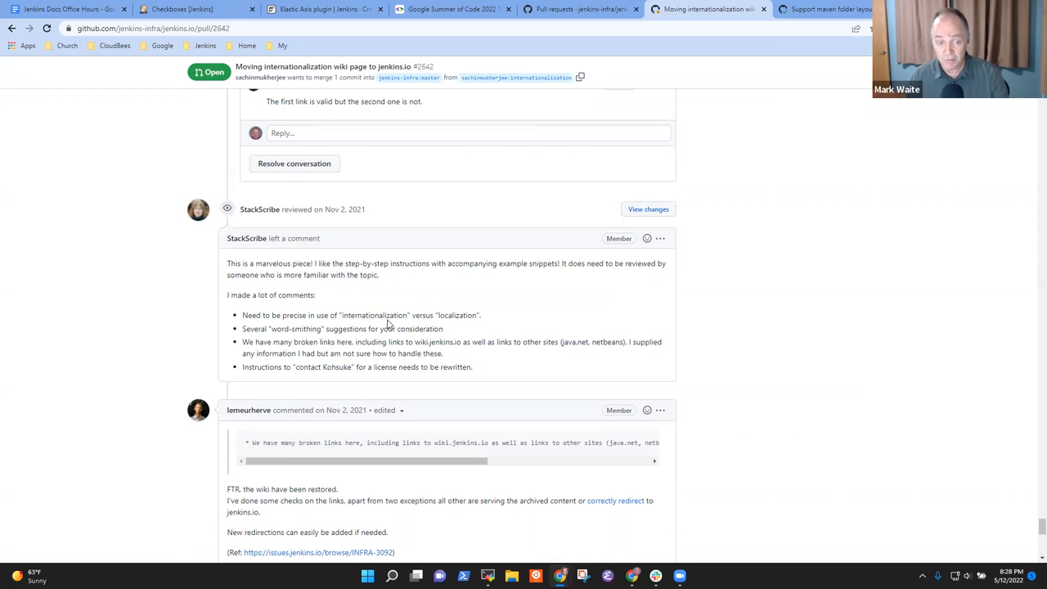
{"action": "left_click_drag", "start_coordinate": [1041, 532], "coordinate": [1041, 98]}
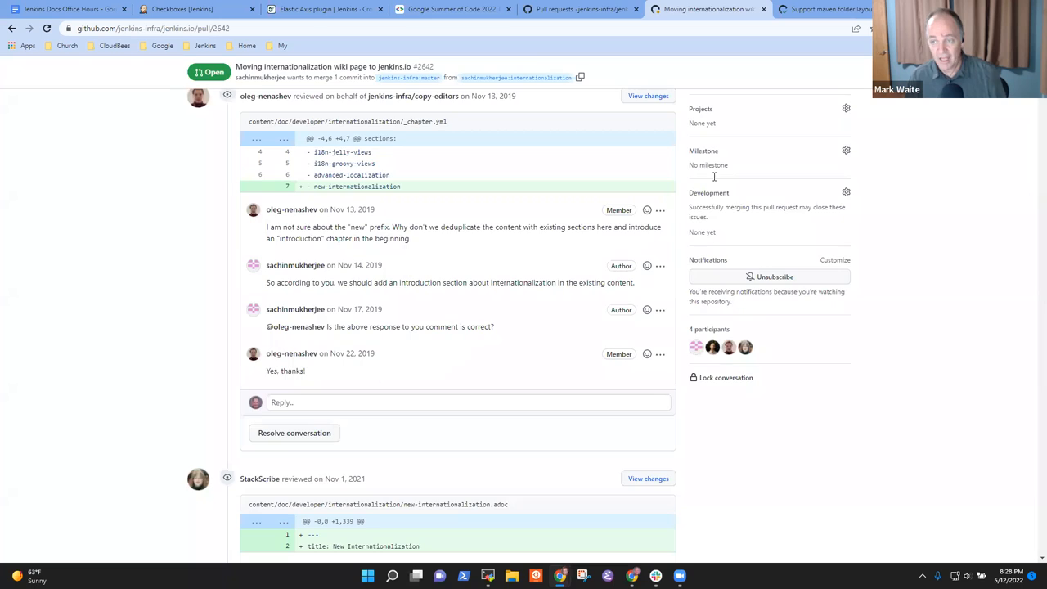
{"action": "scroll", "coordinate": [714, 177], "scroll_direction": "up", "scroll_amount": 3}
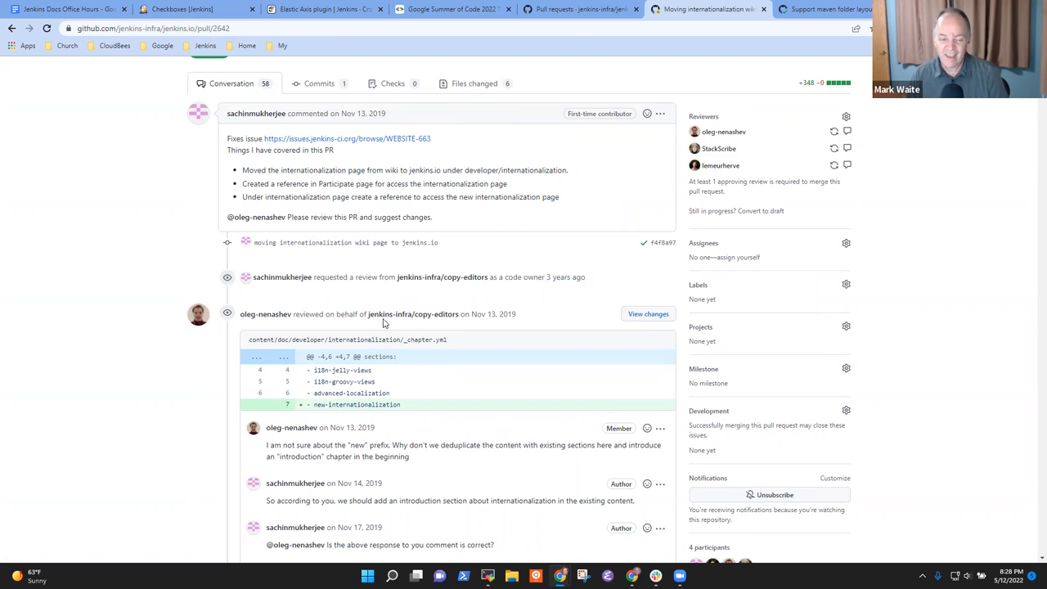
{"action": "scroll", "coordinate": [384, 250], "scroll_direction": "down", "scroll_amount": 2}
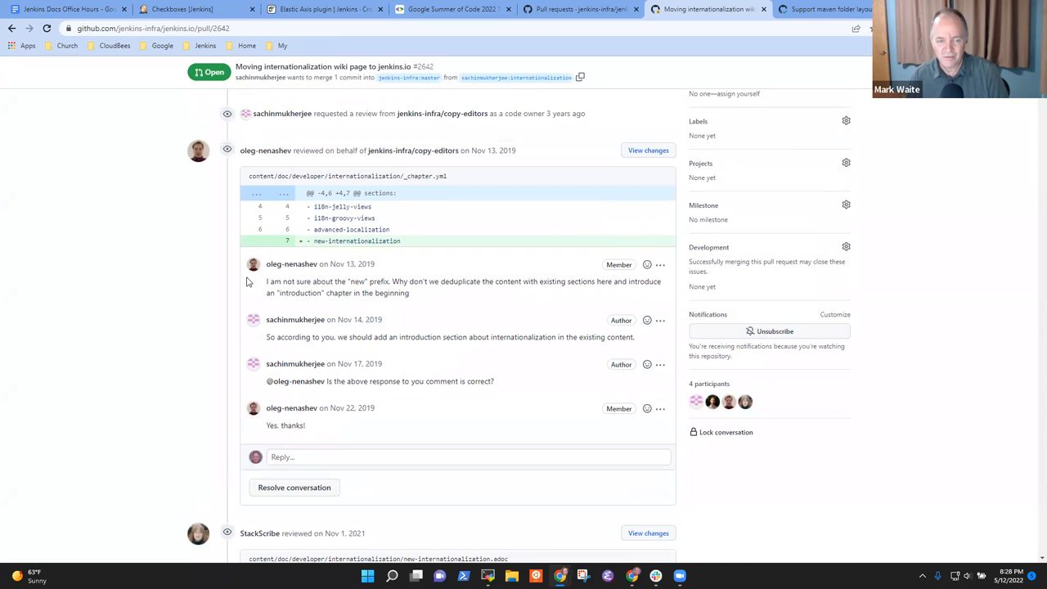
{"action": "left_click_drag", "start_coordinate": [409, 294], "coordinate": [258, 281]}
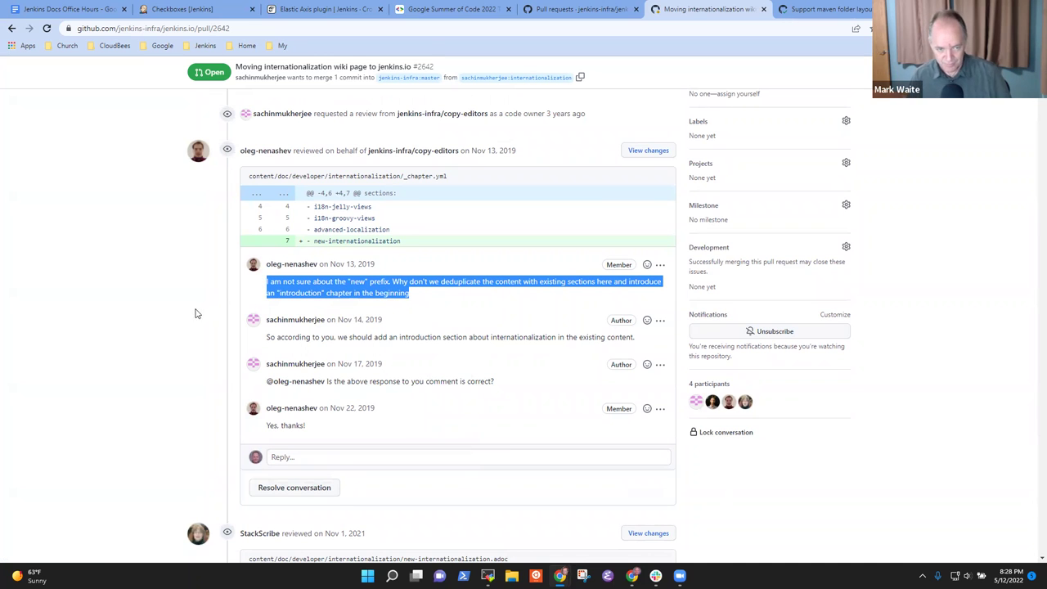
{"action": "scroll", "coordinate": [252, 333], "scroll_direction": "down", "scroll_amount": 1}
{"action": "scroll", "coordinate": [252, 333], "scroll_direction": "down", "scroll_amount": 3}
{"action": "scroll", "coordinate": [491, 327], "scroll_direction": "down", "scroll_amount": 2}
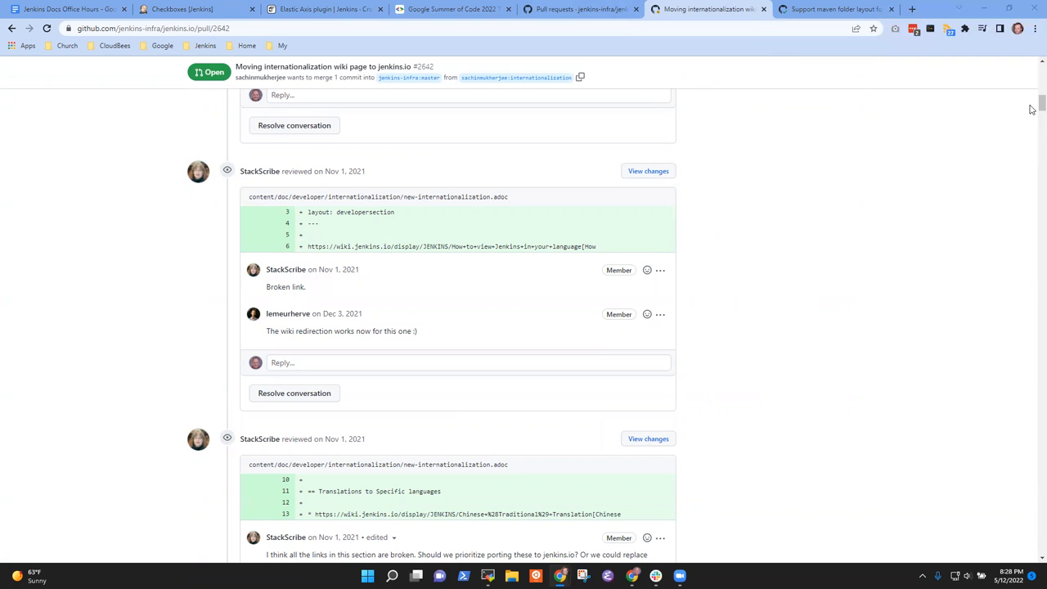
{"action": "left_click_drag", "start_coordinate": [1033, 111], "coordinate": [1034, 62]}
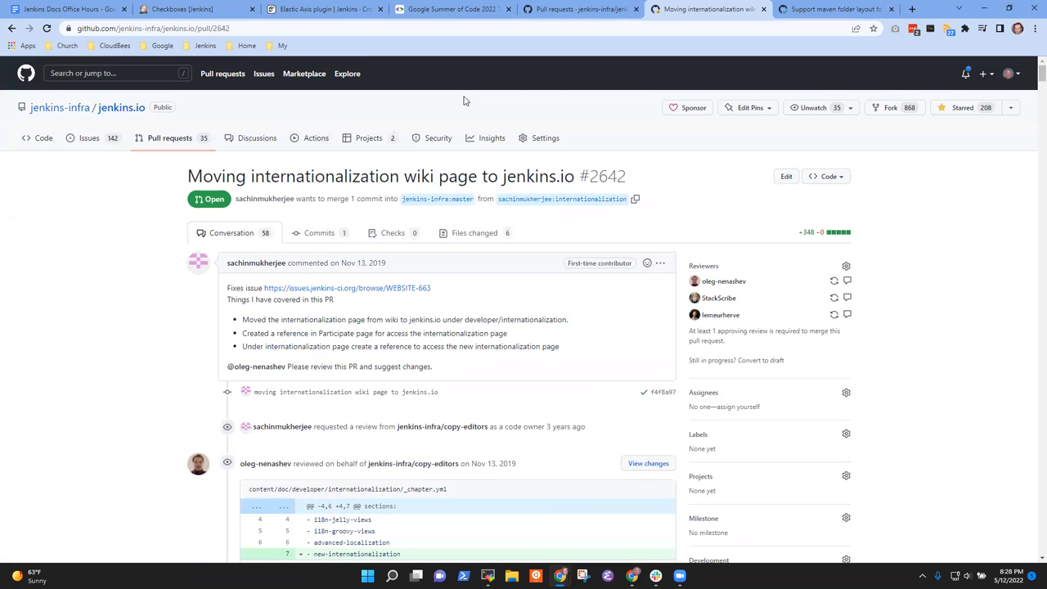